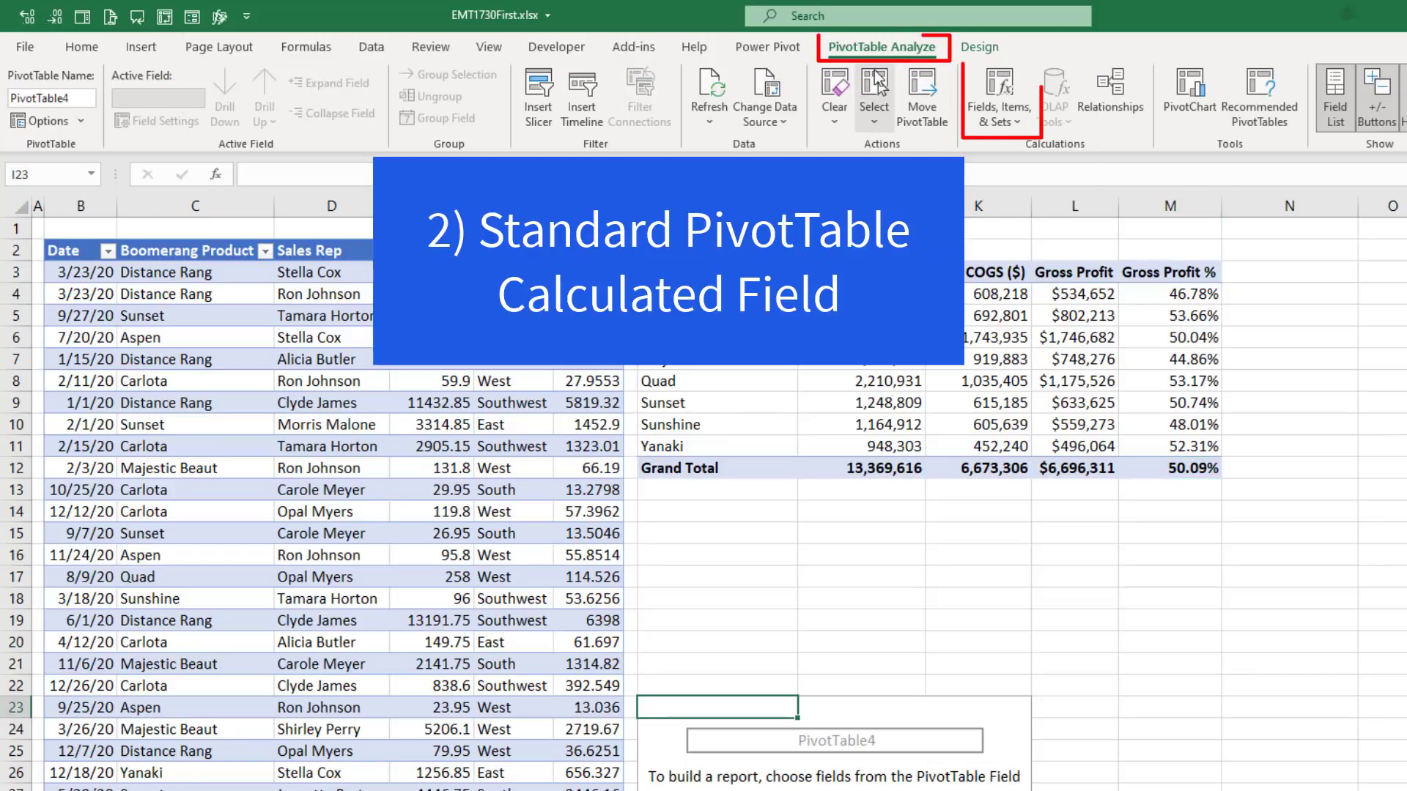
Preview the Calculated Field location and the Total Revenue, Gross Profit and Gross Profit % measures.
click(1021, 132)
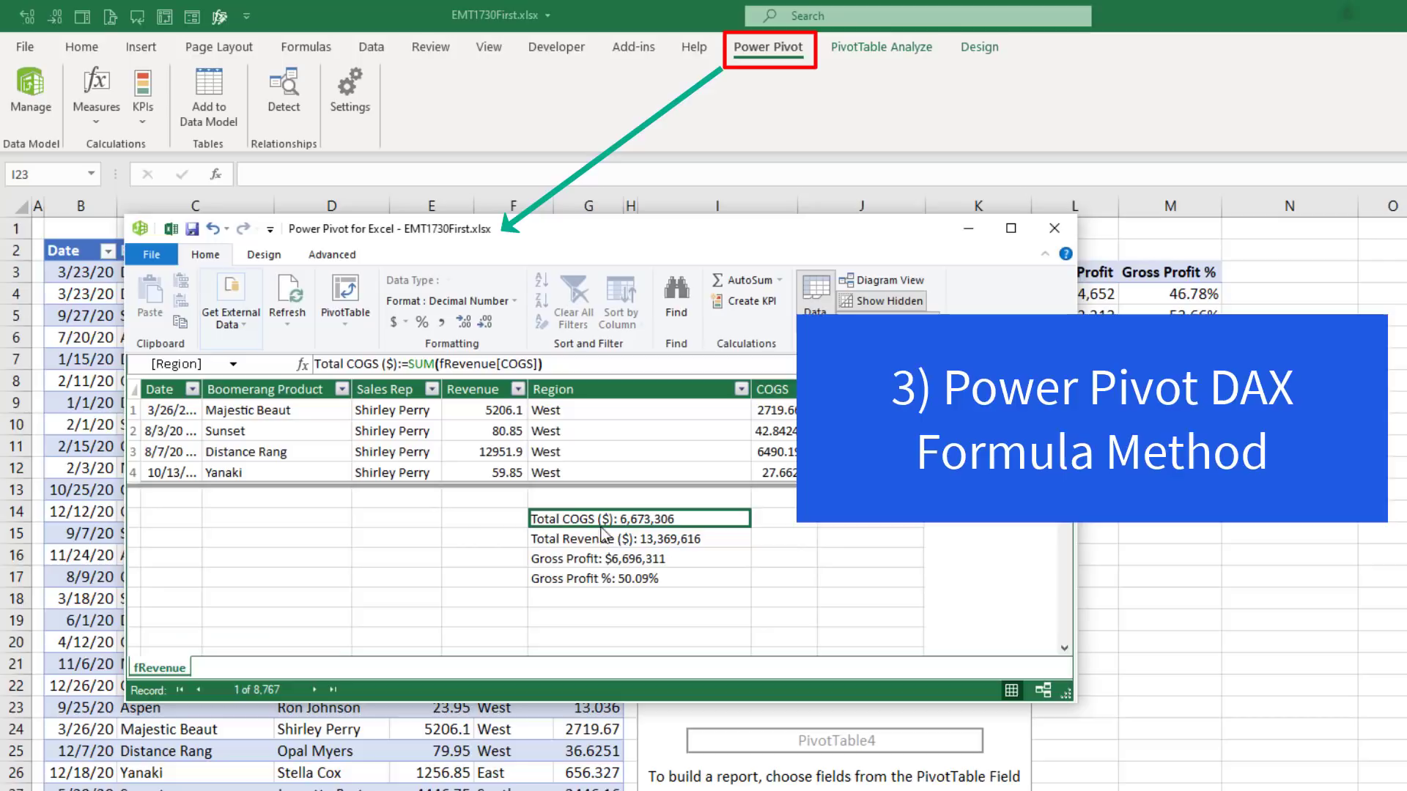
click(626, 542)
click(630, 559)
click(641, 577)
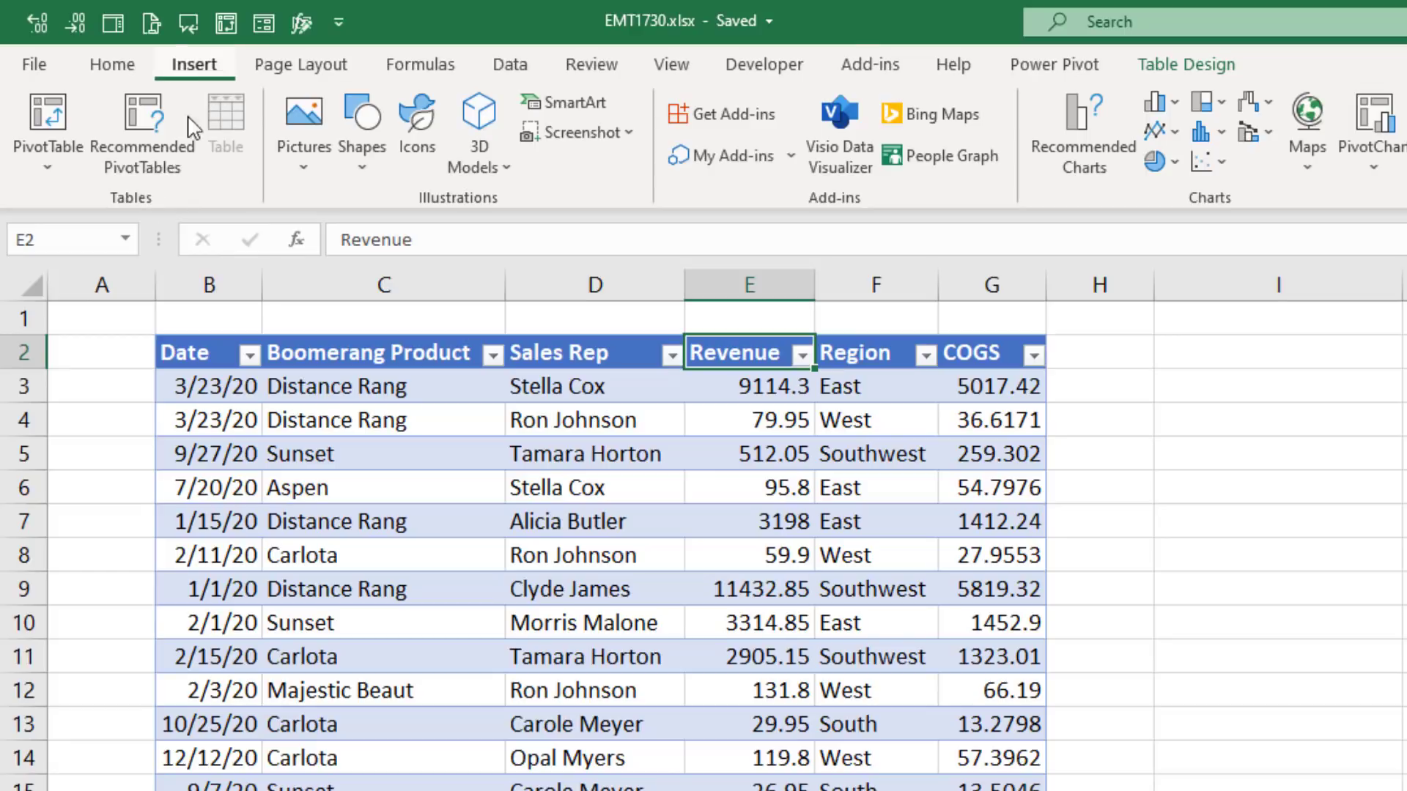
Create a PivotTable from the sales table on the existing worksheet at cell I2 using Alt, N, V, T.
click(54, 173)
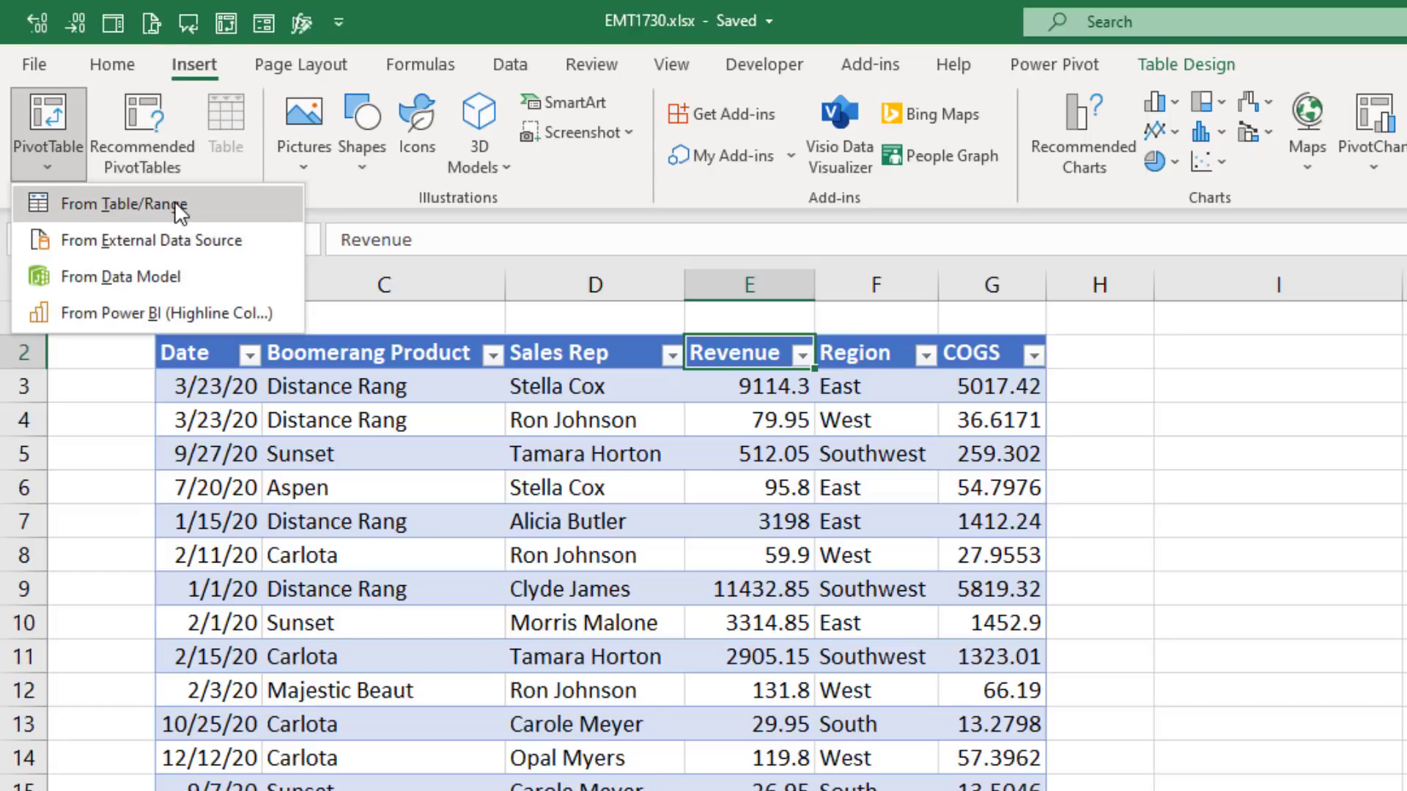
key(Escape)
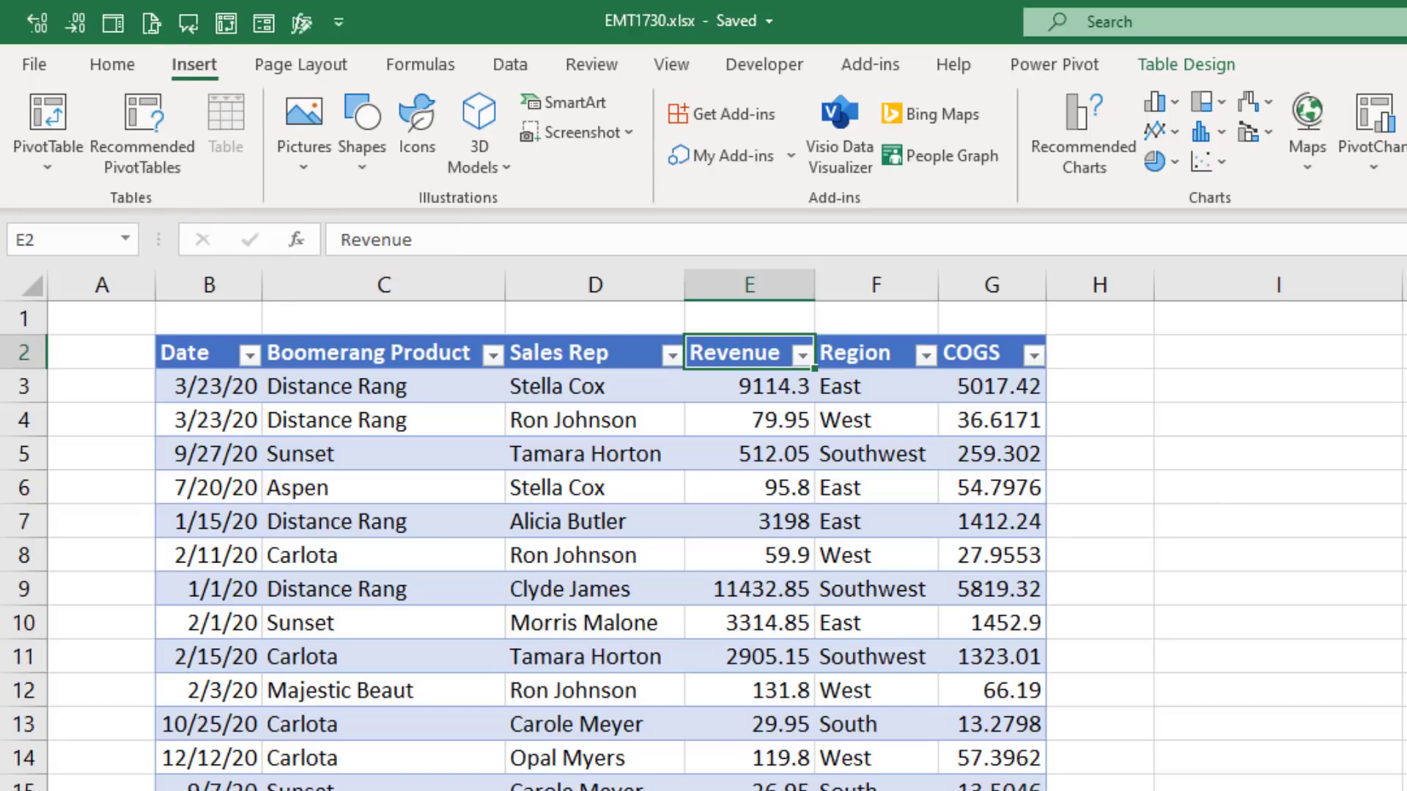
key(alt)
key(n)
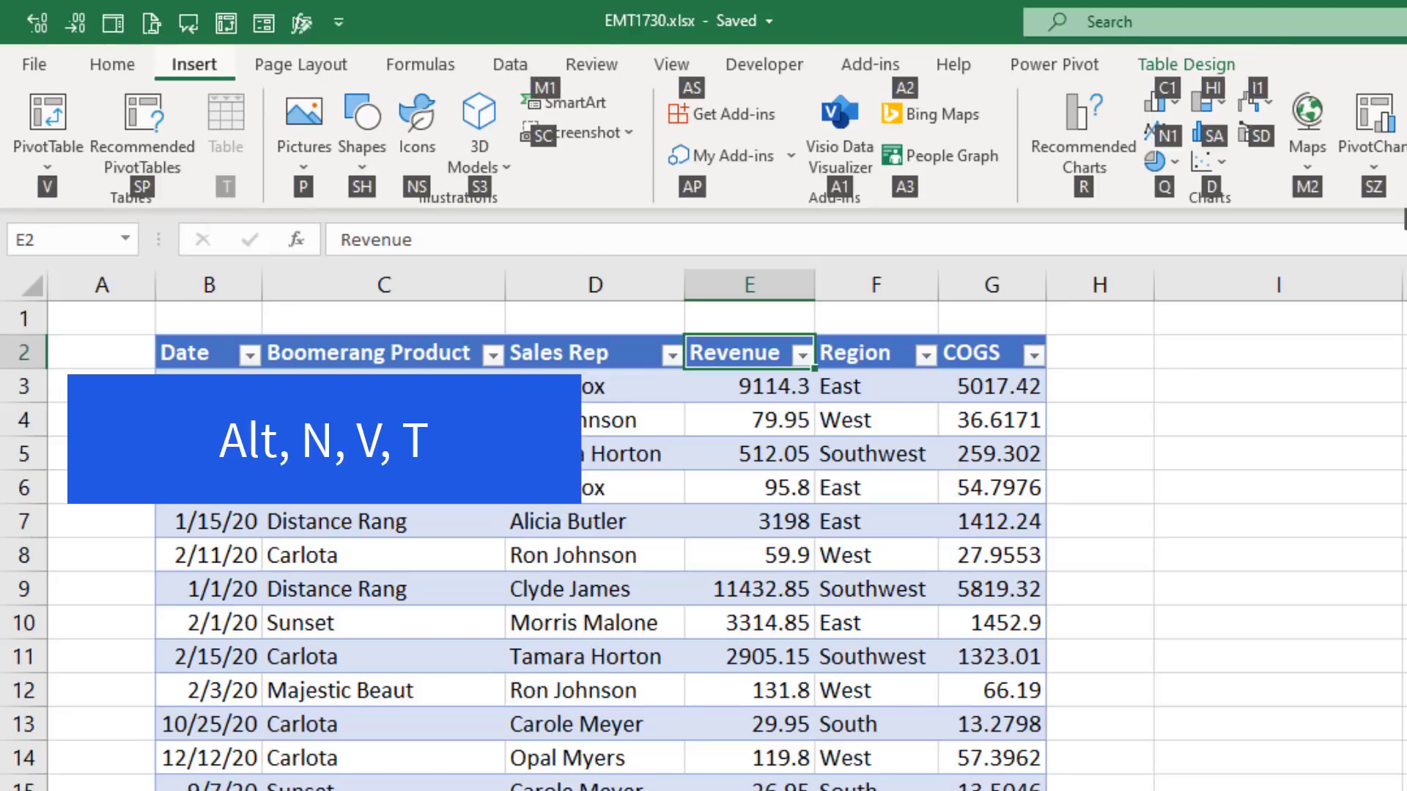
key(v)
key(t)
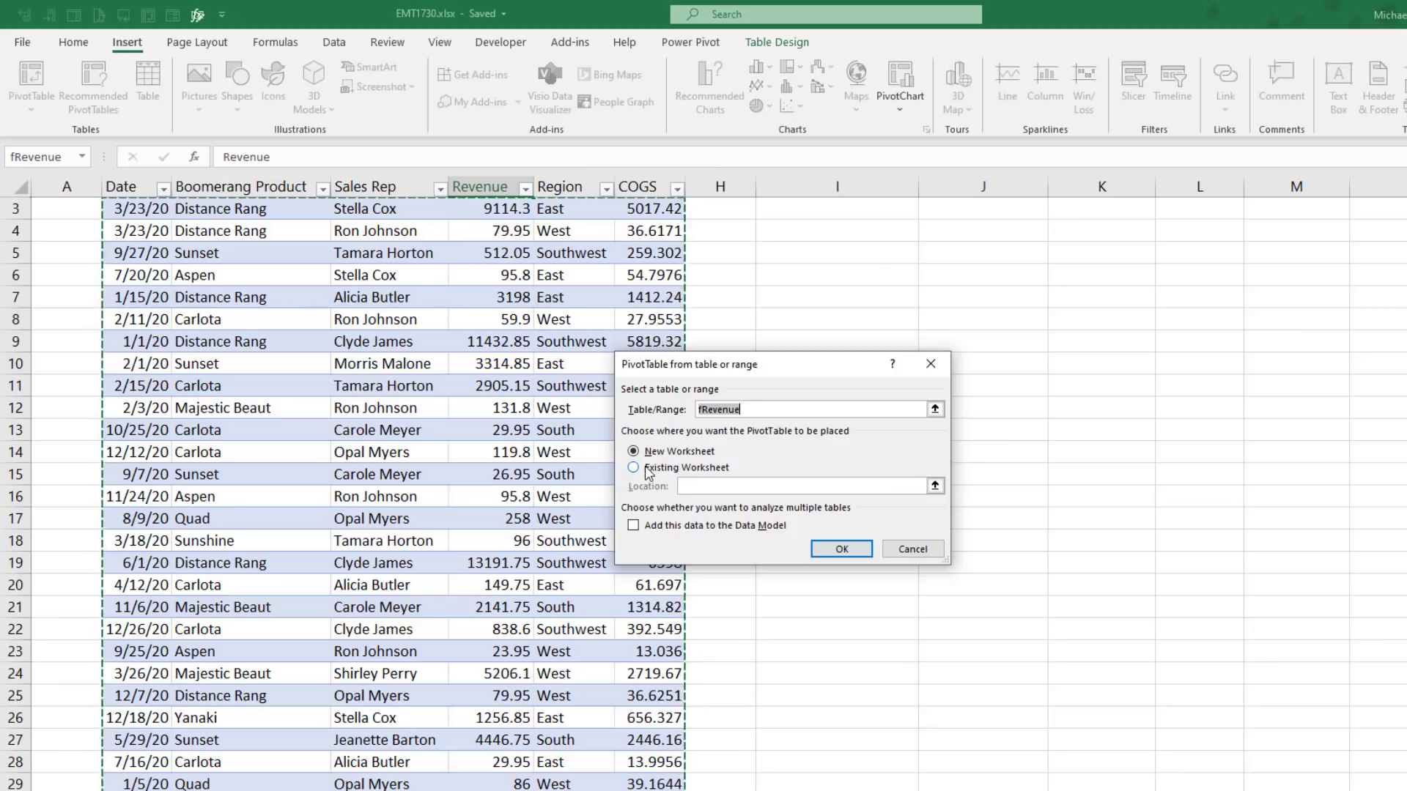
click(990, 714)
scroll(820, 330, up, 1)
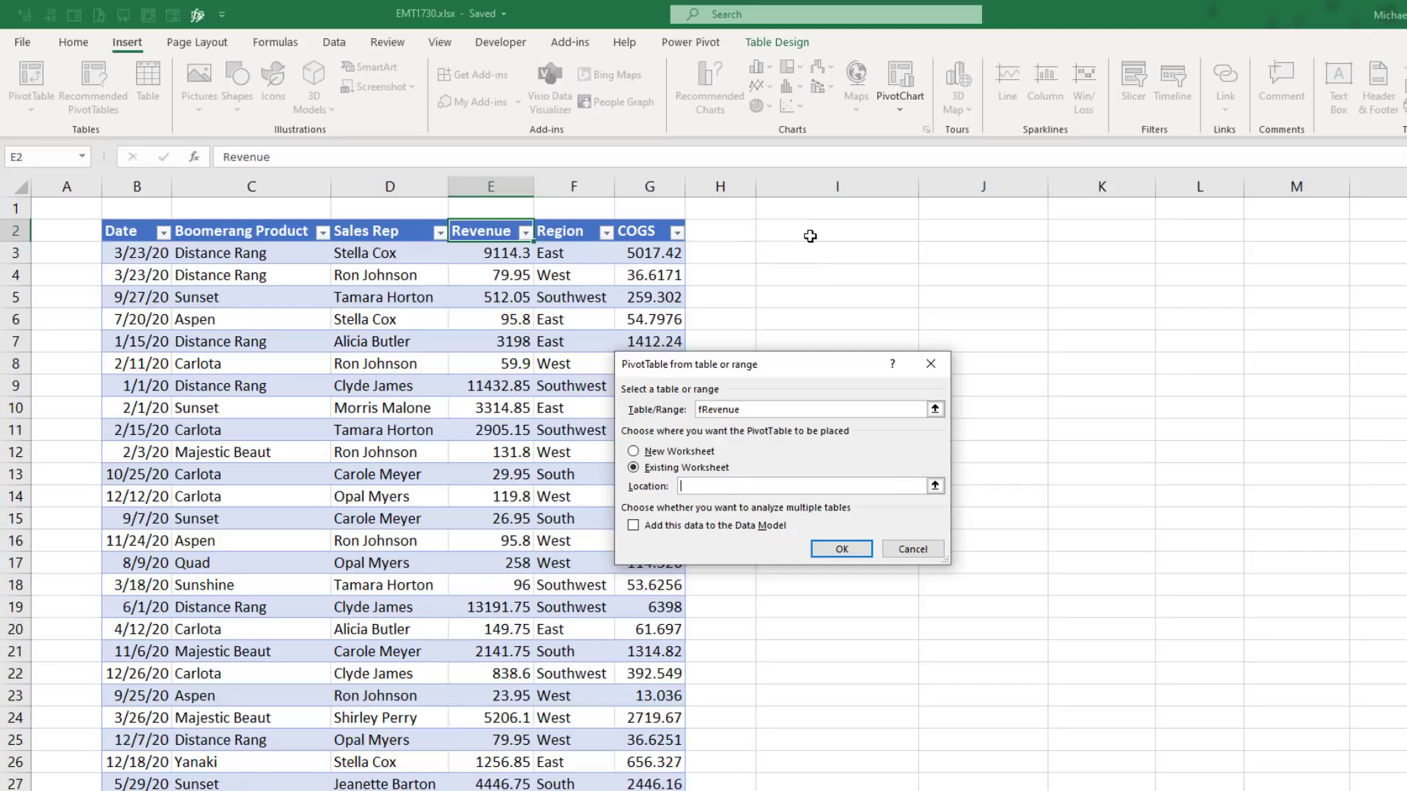
click(809, 233)
click(842, 550)
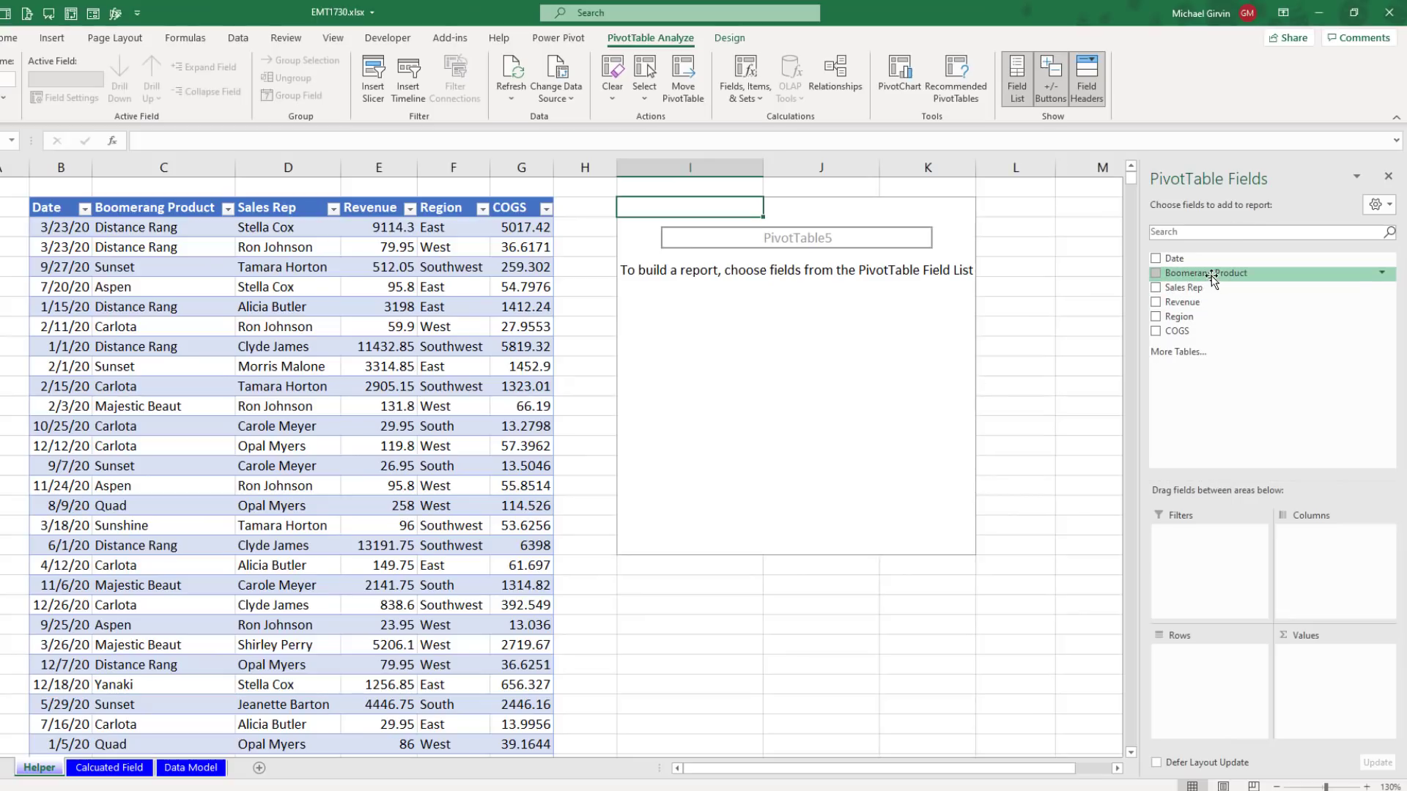
Put Boomerang Product in Rows and summed Revenue and COGS in Values.
drag(1213, 279, 1216, 659)
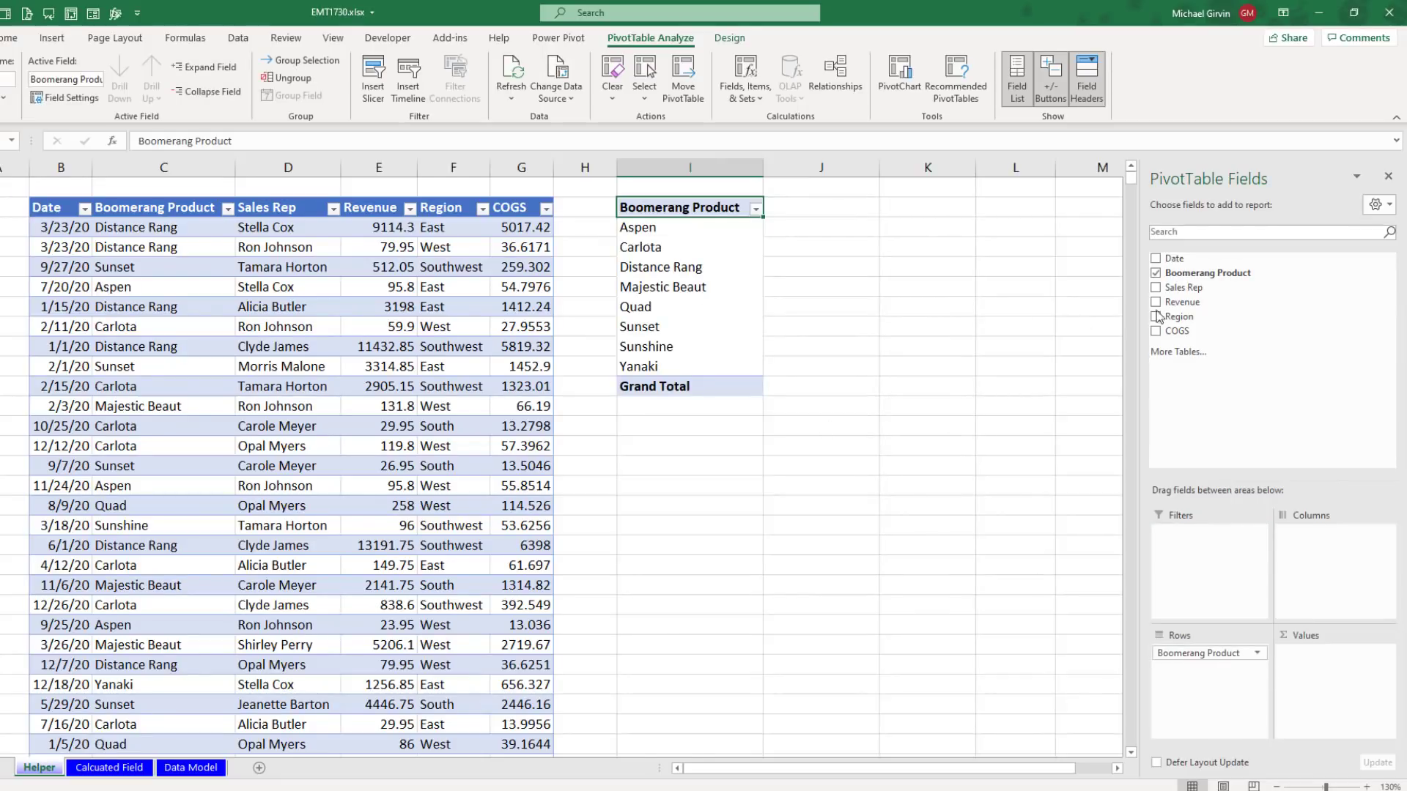
drag(1172, 302, 1329, 669)
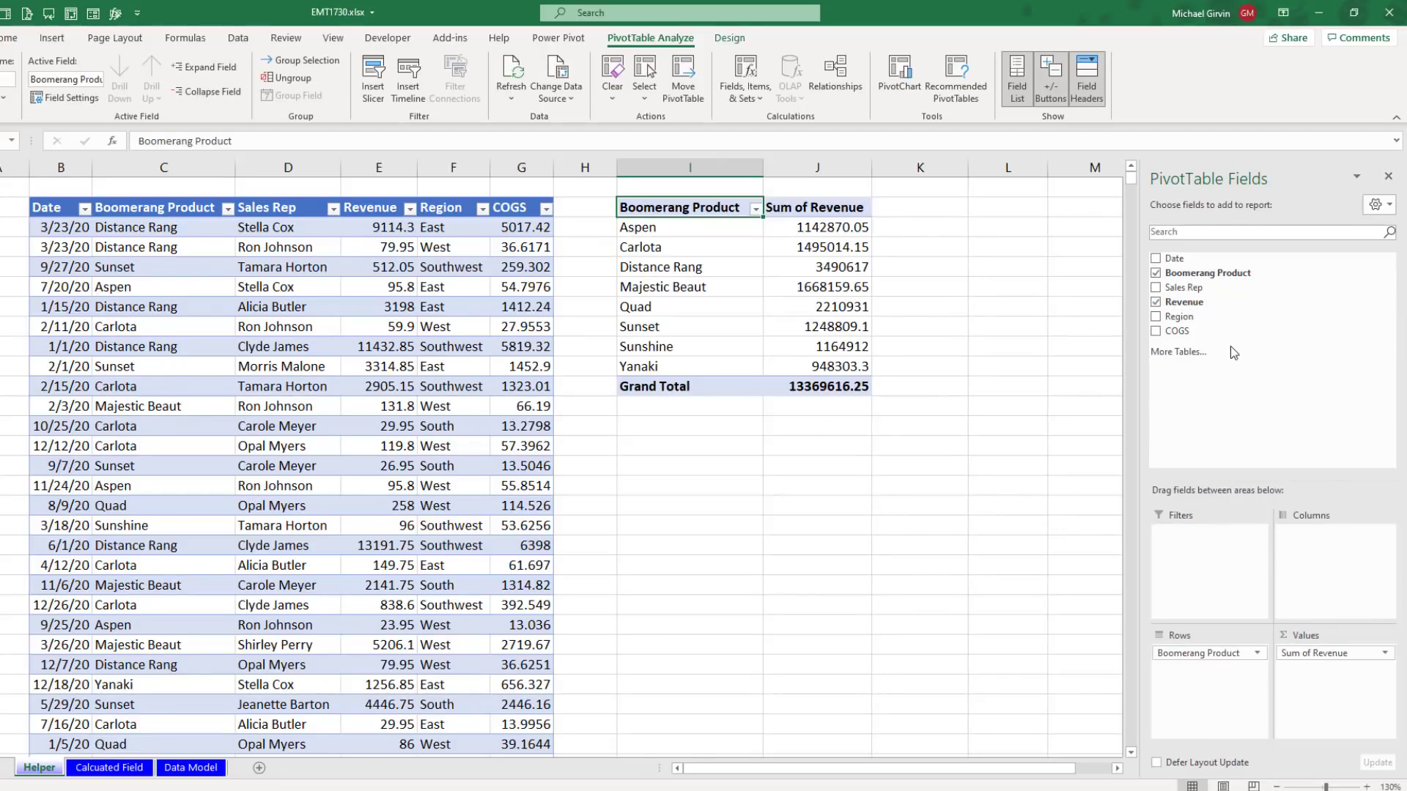
drag(1178, 331, 1333, 692)
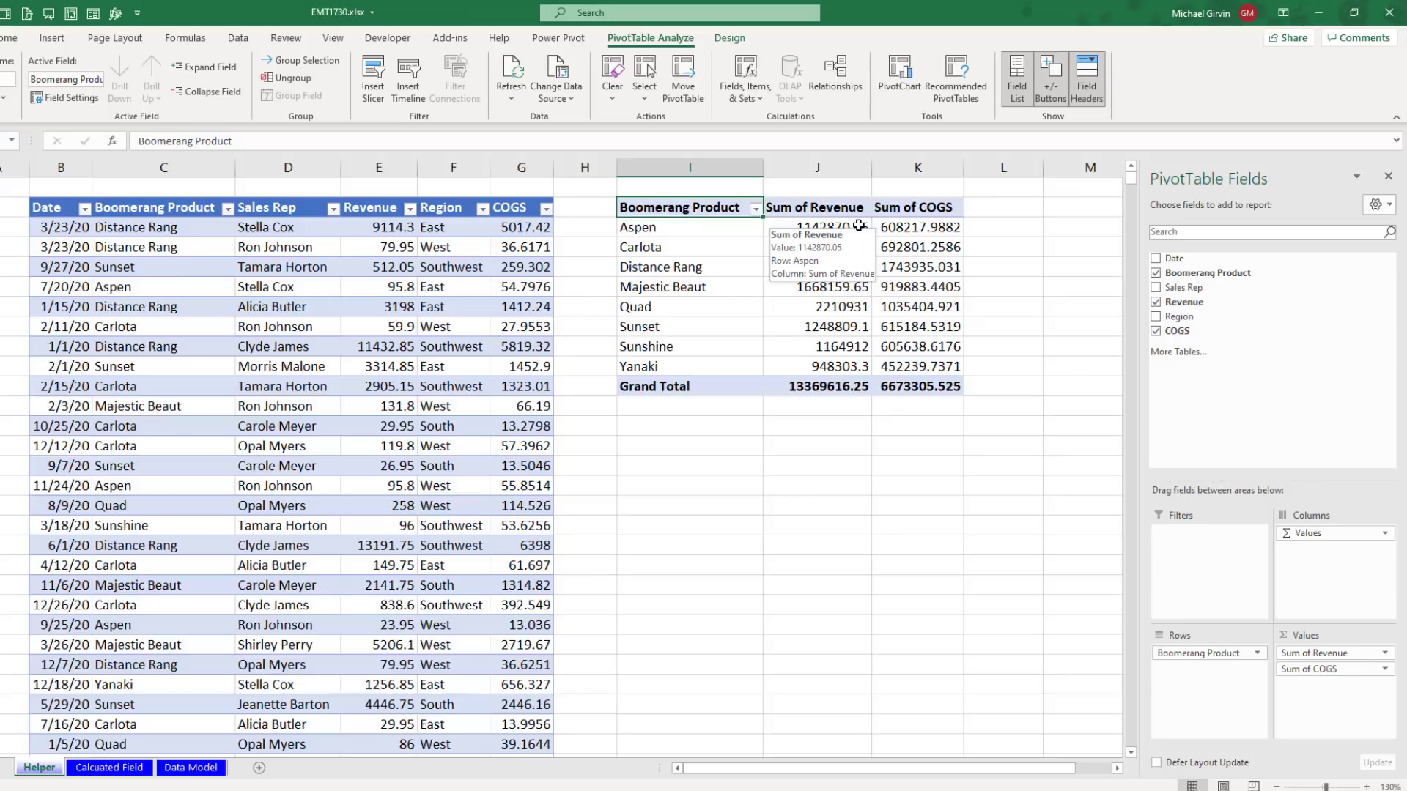
Format the revenue values as Number with thousands separator and 0 decimals.
click(859, 226)
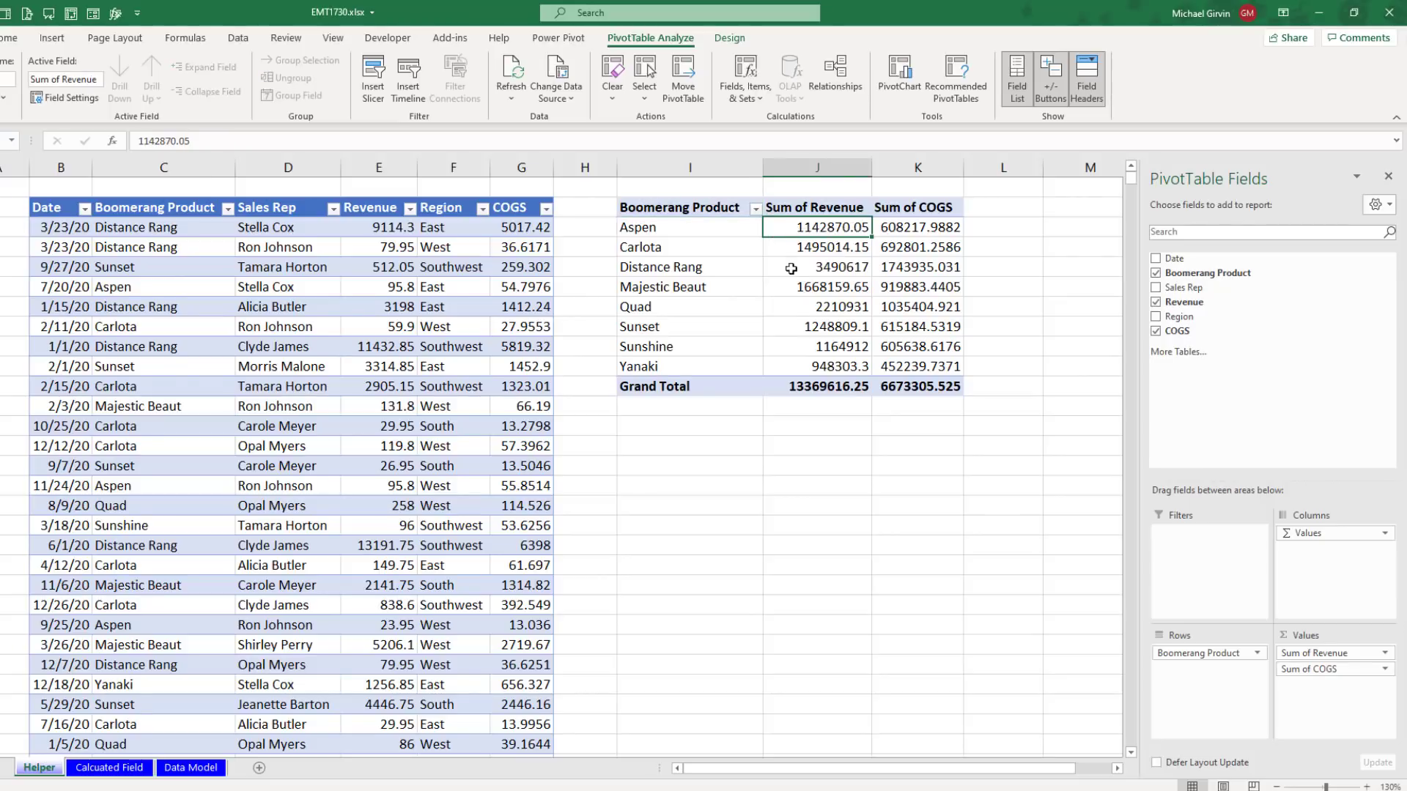
right_click(797, 229)
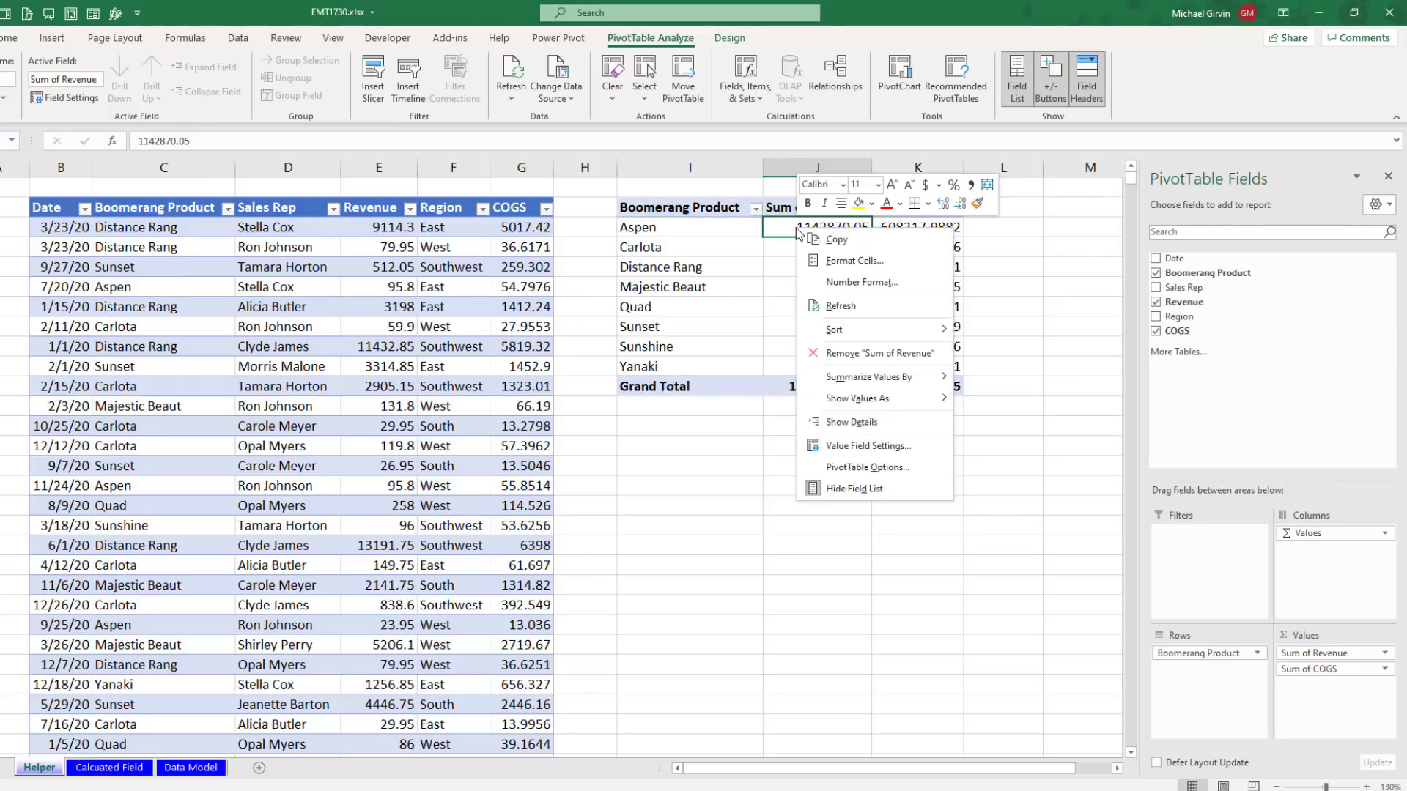
click(862, 282)
click(714, 323)
click(795, 364)
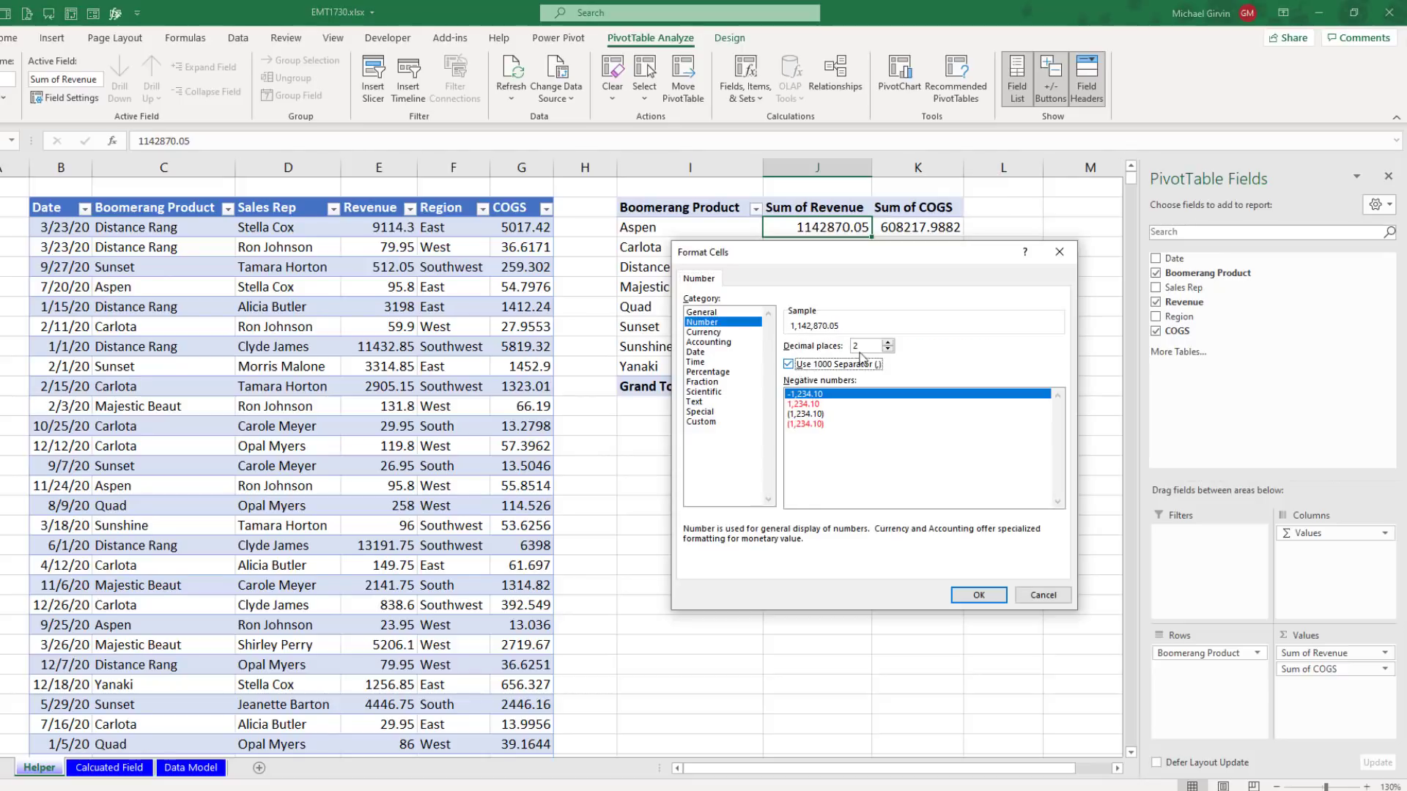
click(887, 350)
click(887, 349)
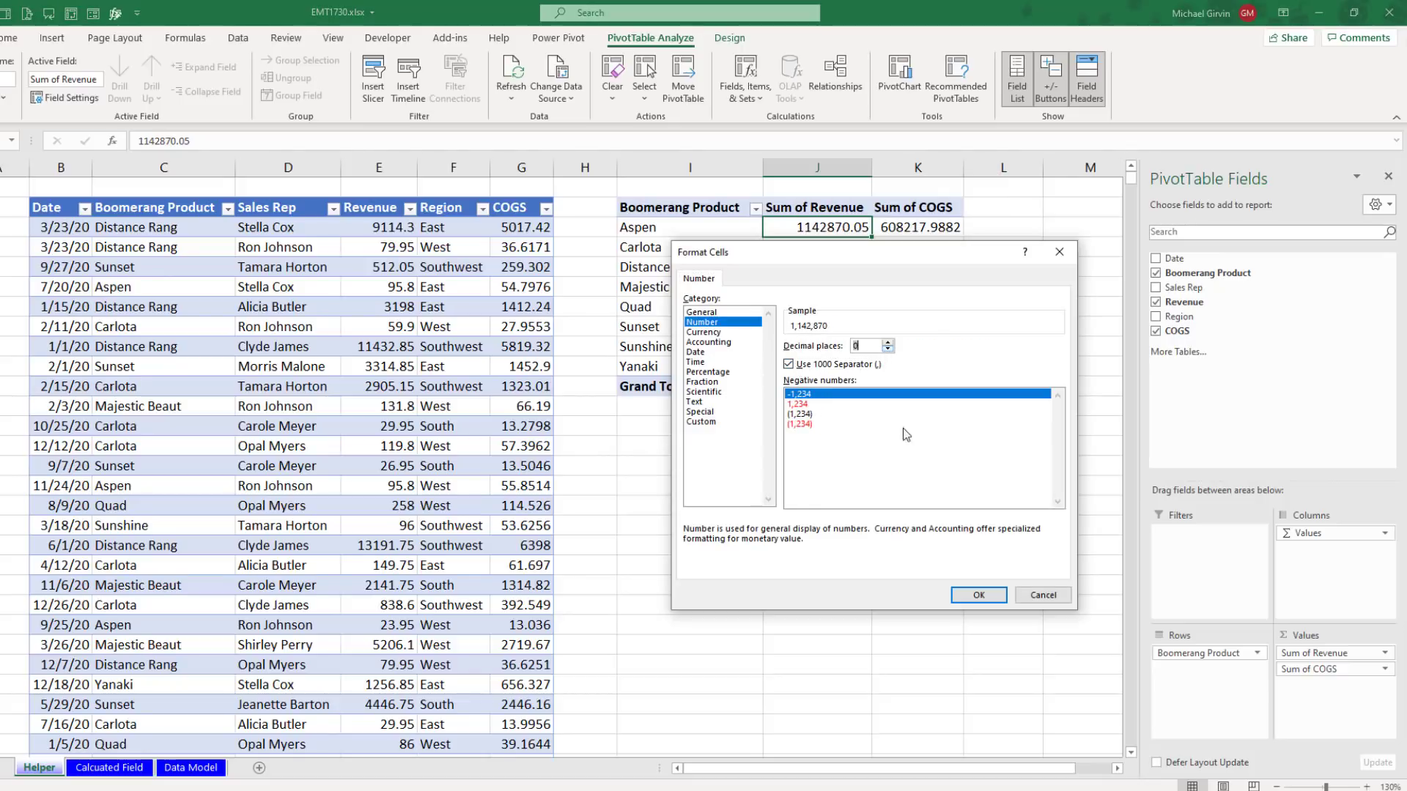
click(978, 595)
Rename the revenue header to Sum of Revenue ($).
click(814, 208)
click(274, 140)
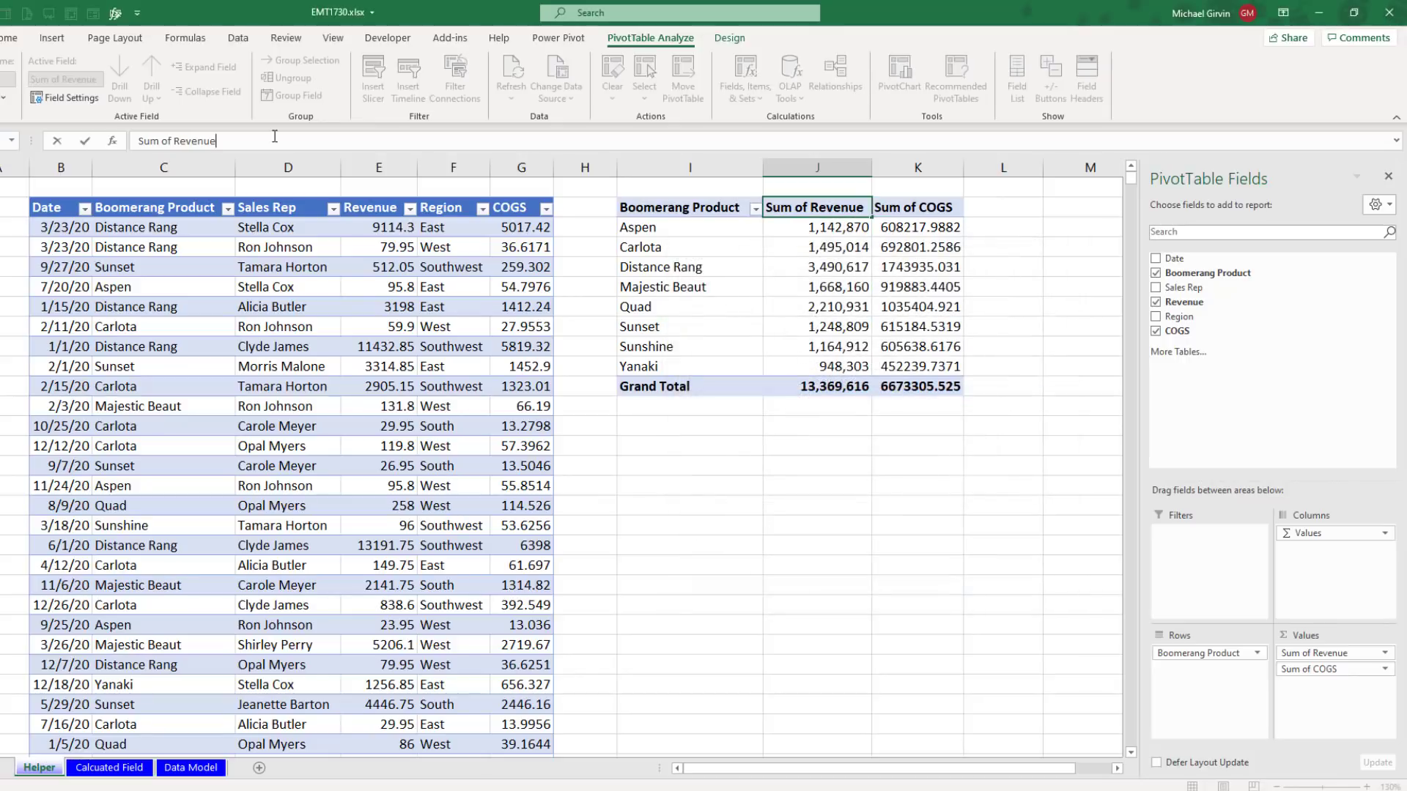
text(($))
key(Return)
Give the COGS values the same comma, no-decimal number format.
click(954, 227)
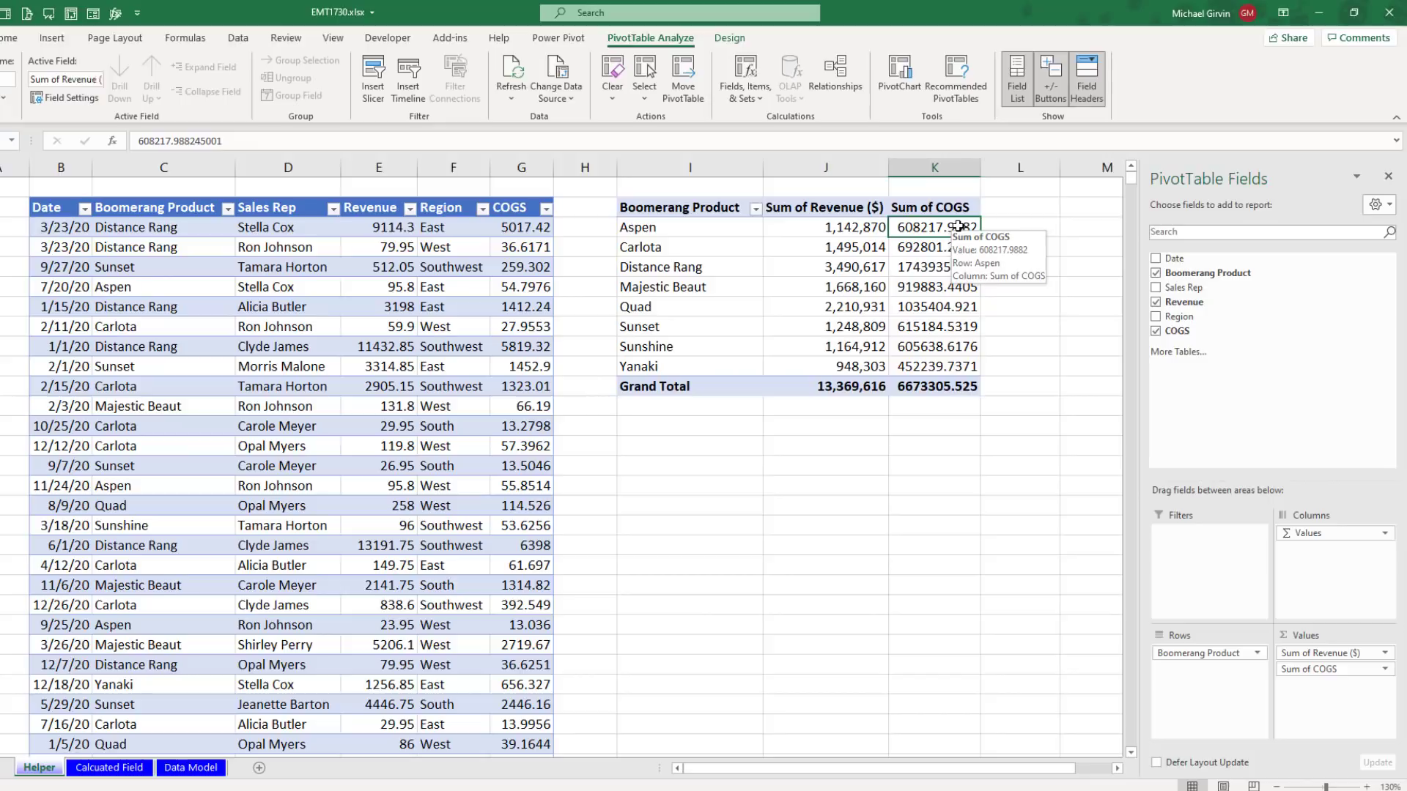
right_click(954, 227)
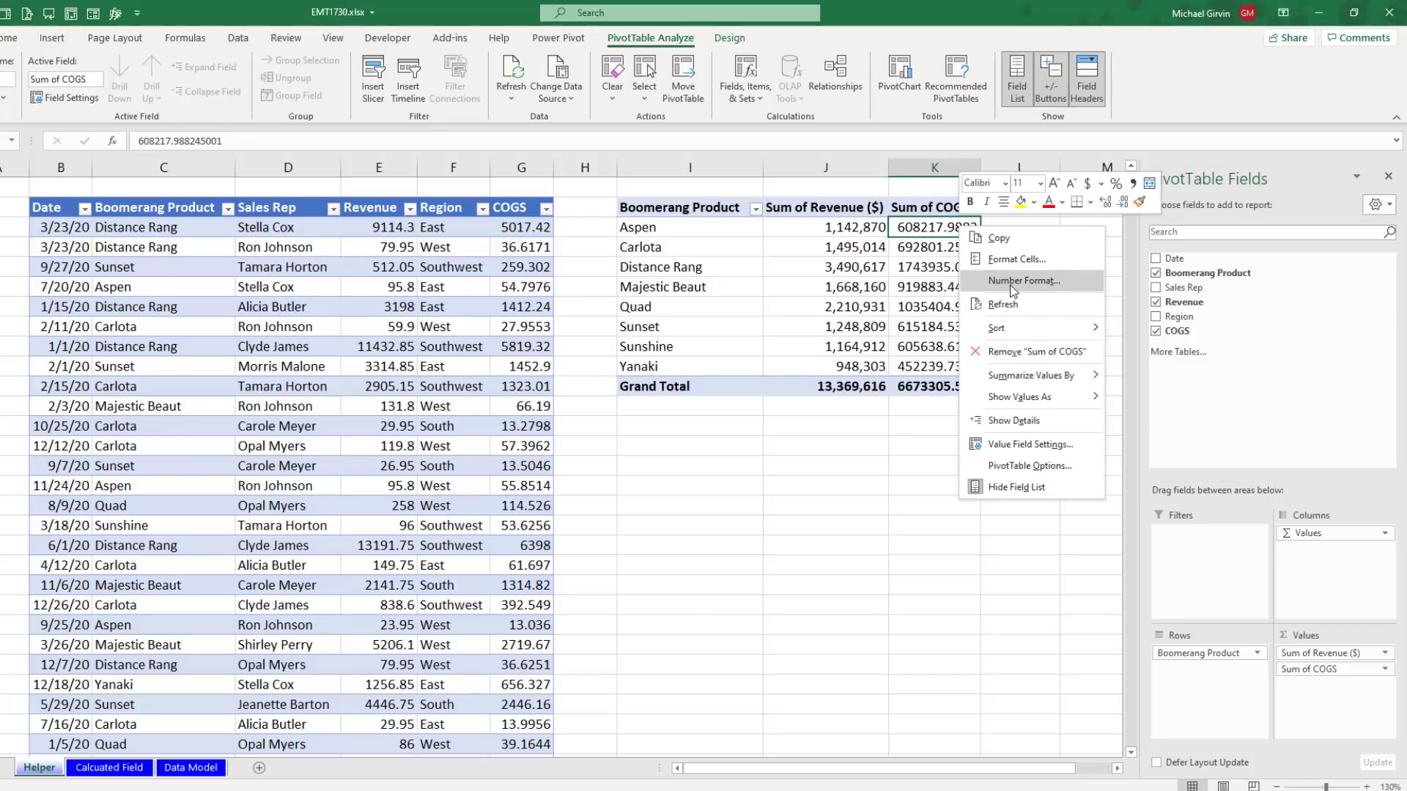
click(1019, 280)
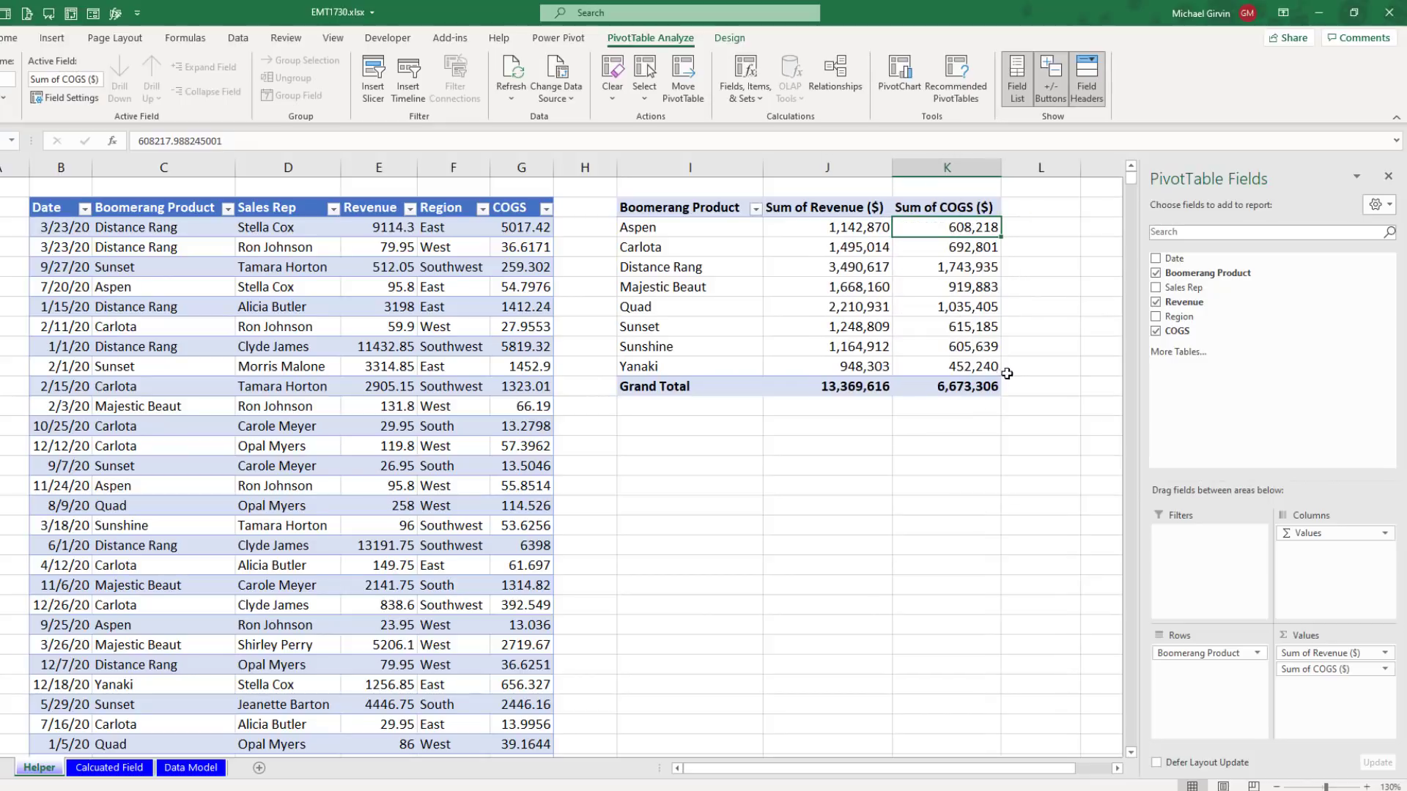
click(857, 224)
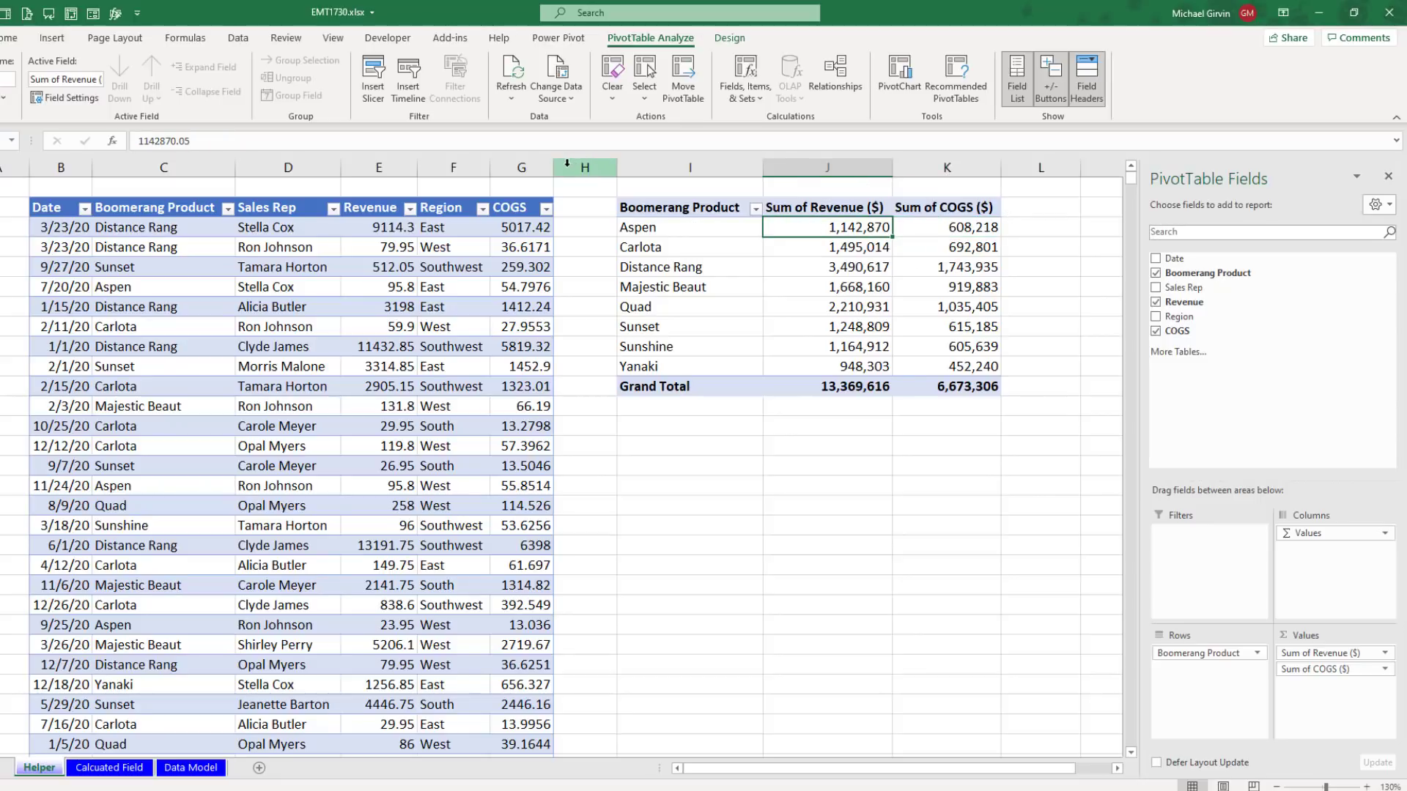
Insert a new column H headed 'Gross Profit Line' and widen it to fit.
click(571, 164)
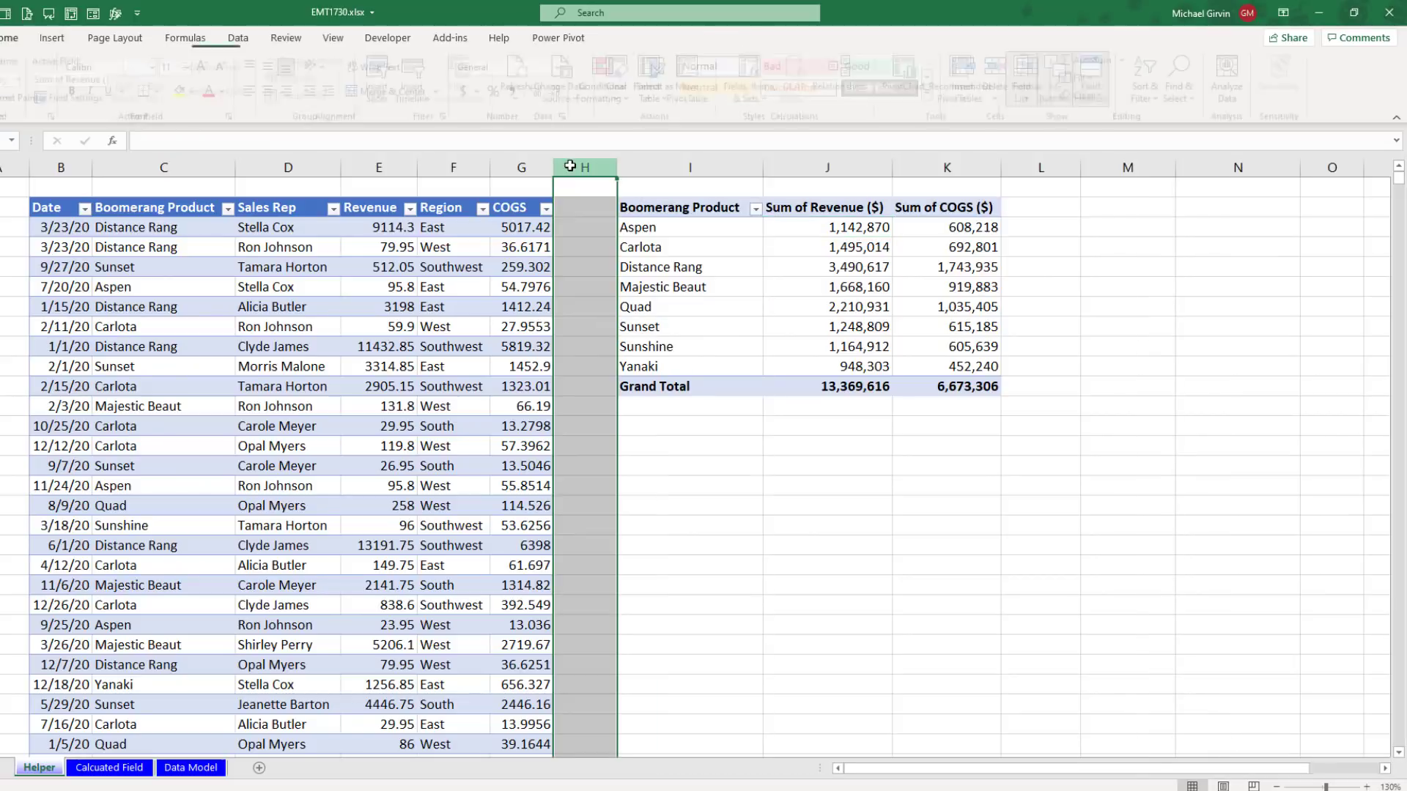
right_click(571, 166)
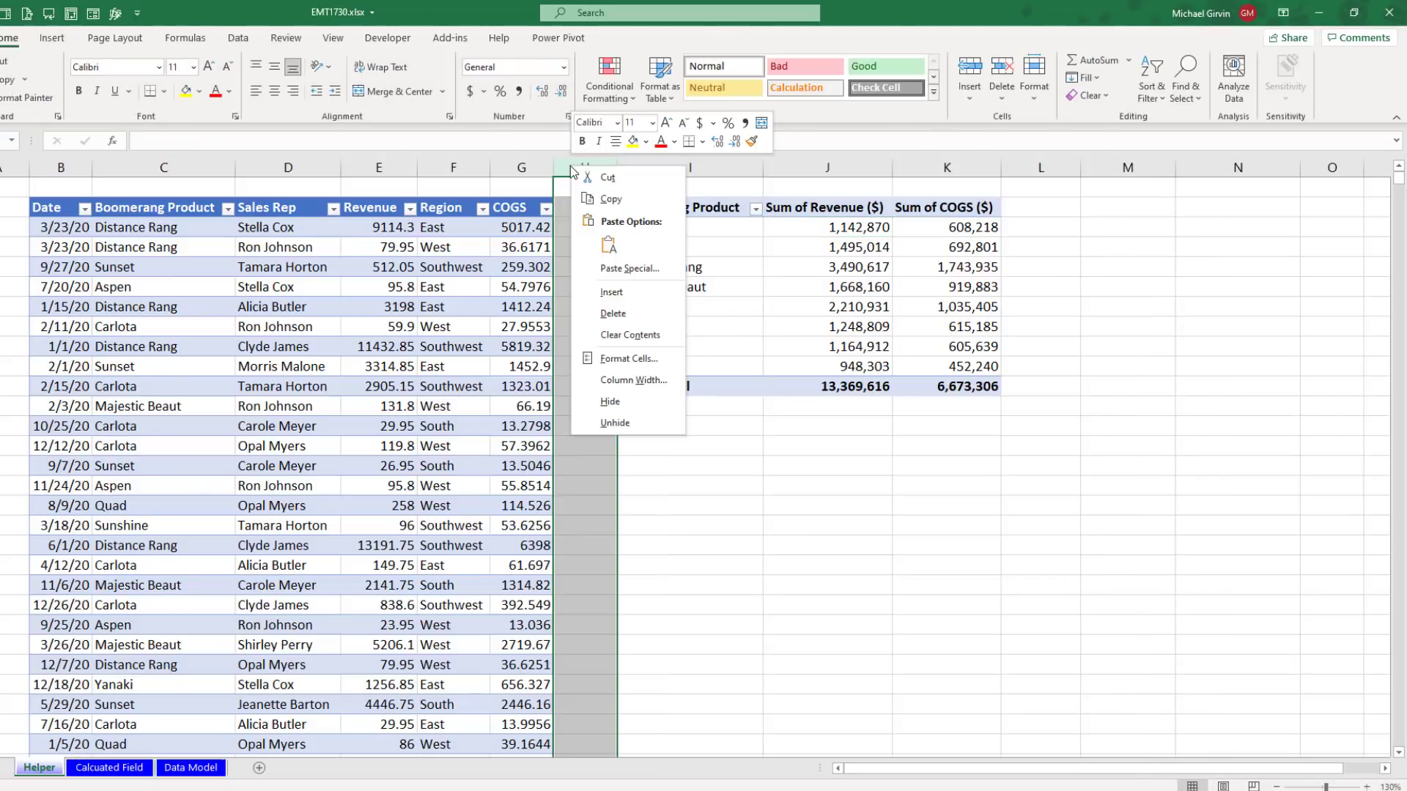
click(611, 292)
click(592, 216)
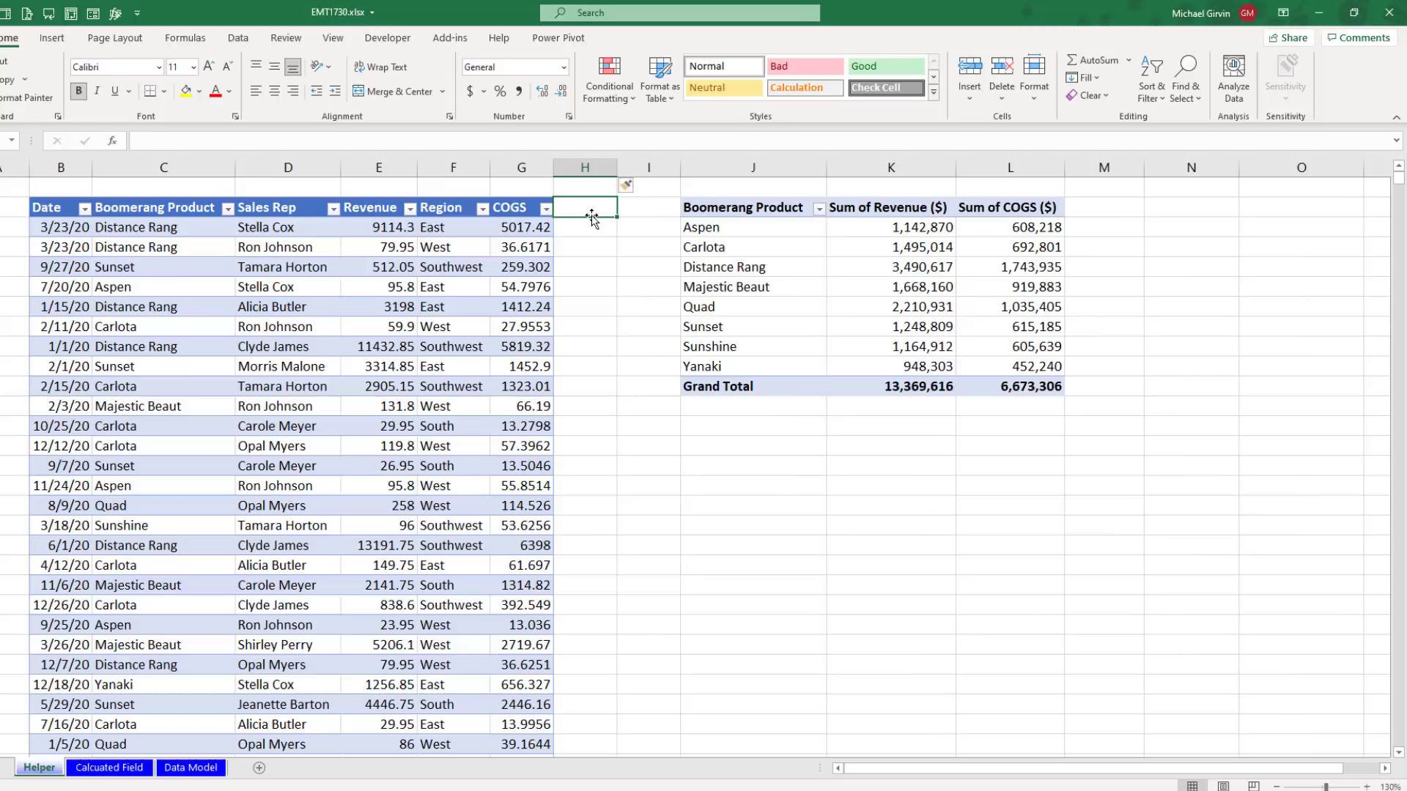
text(Gross)
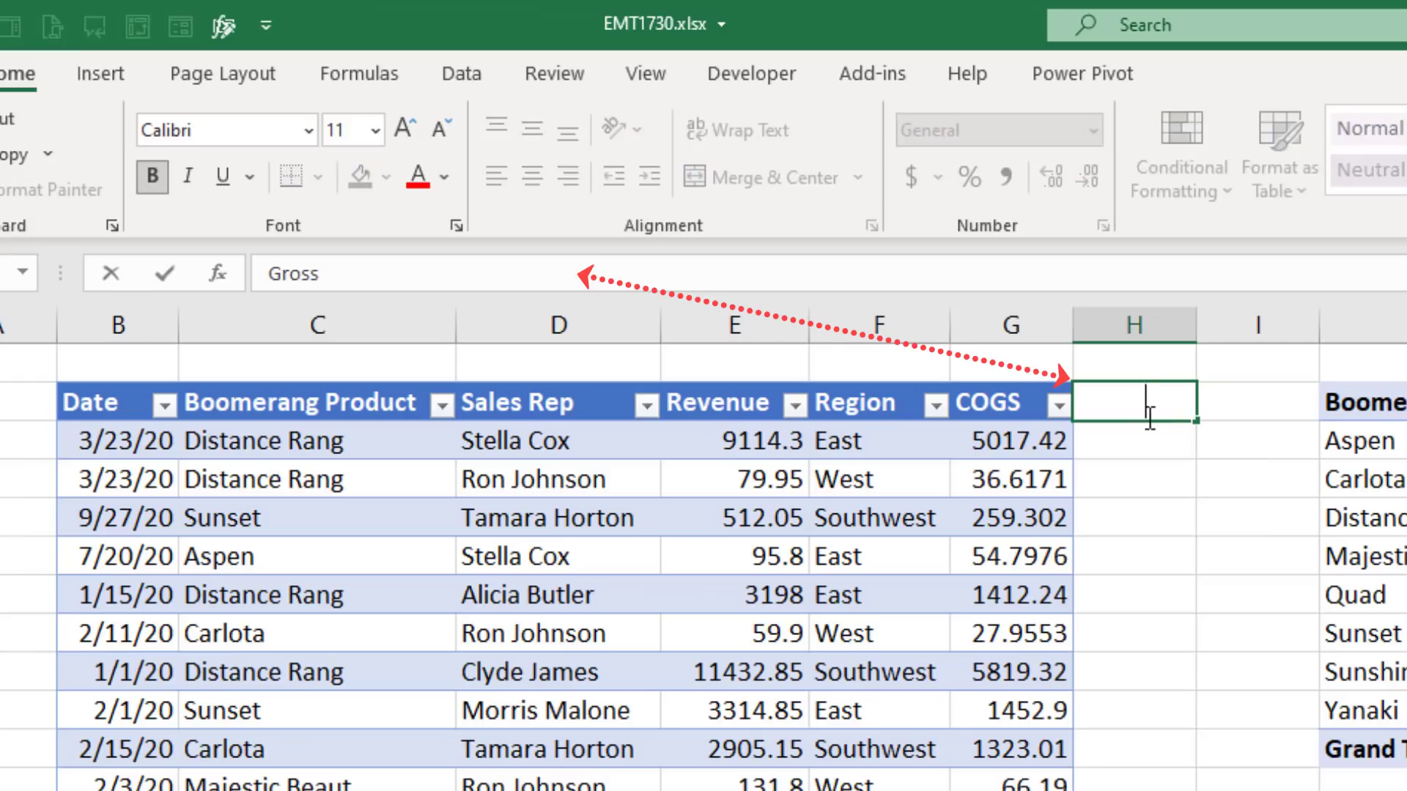
text( Profit Line)
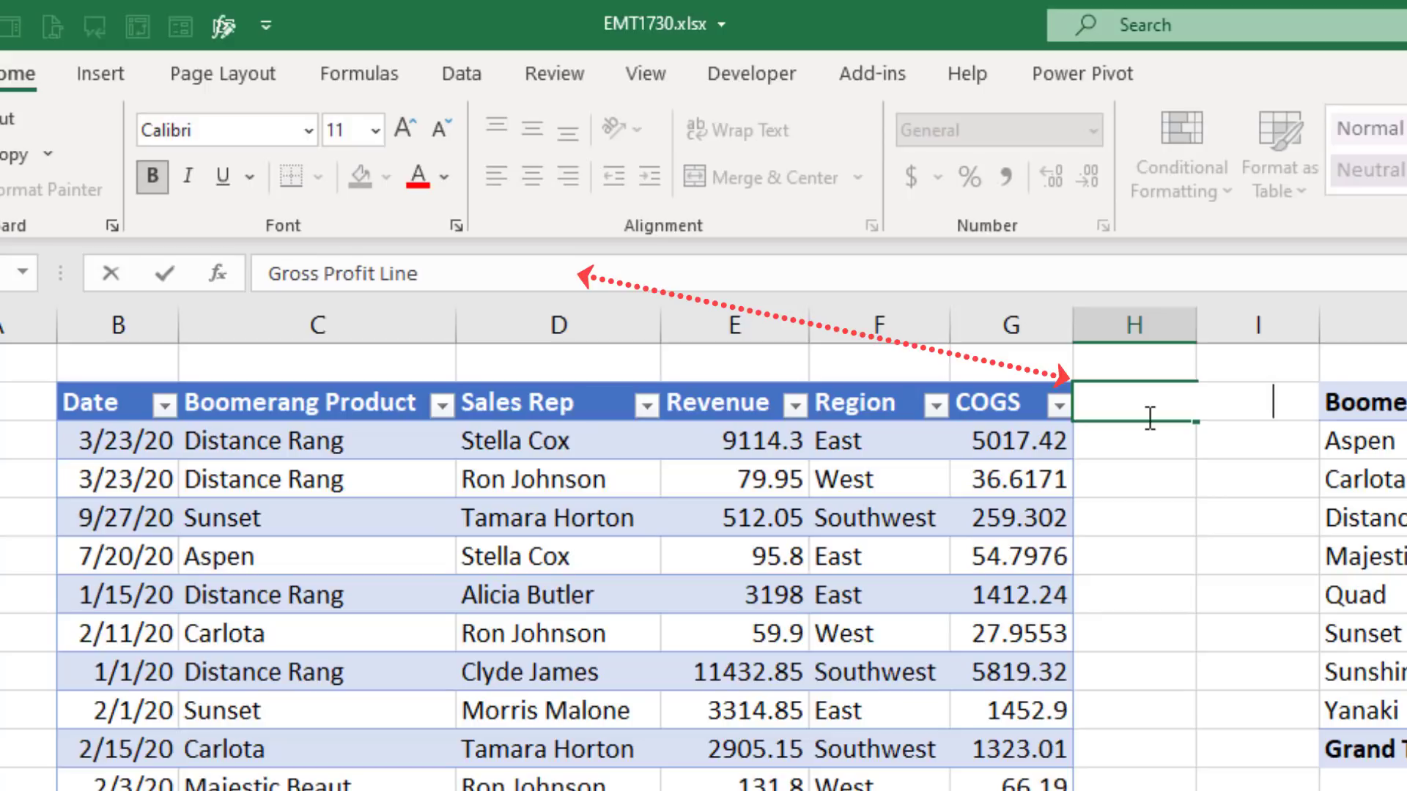
key(Return)
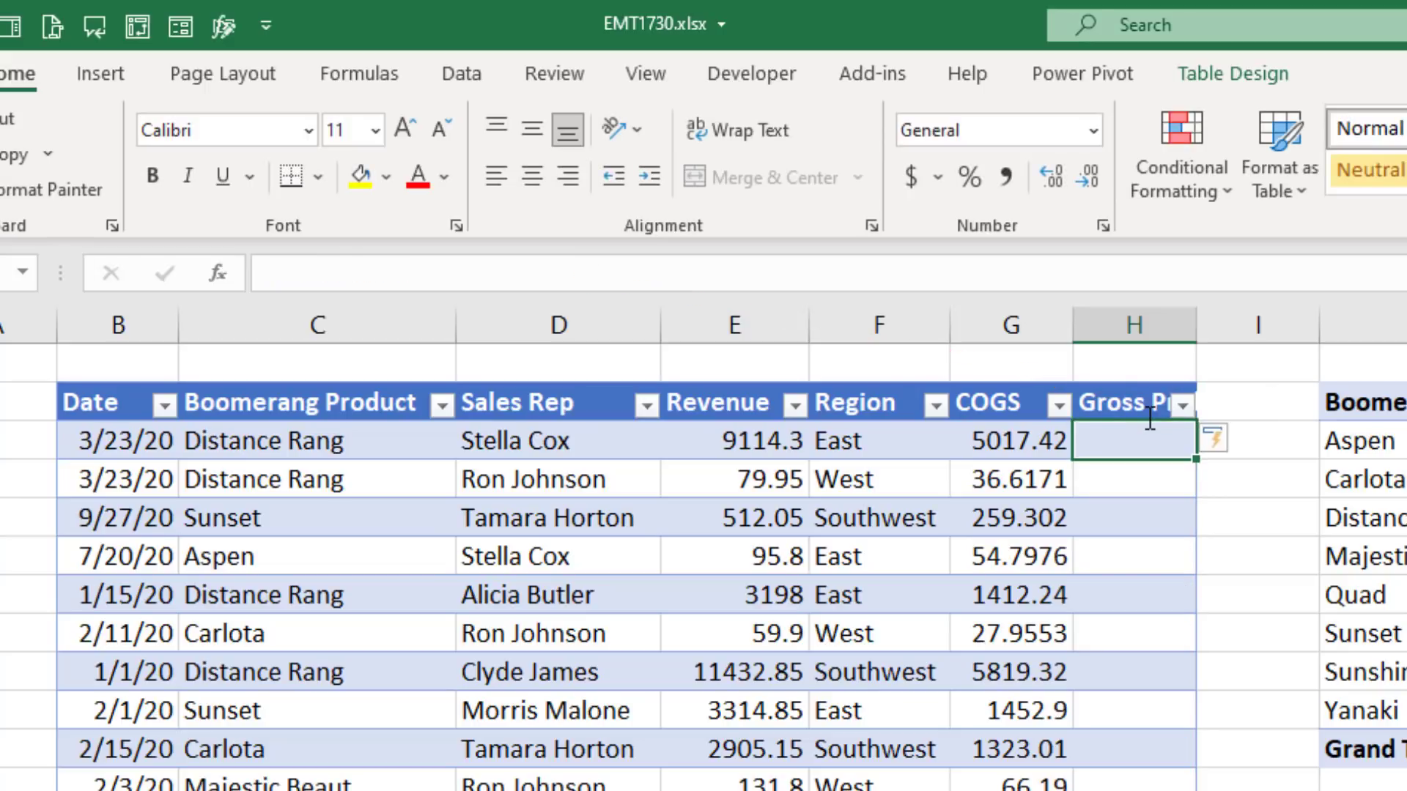
double_click(1196, 325)
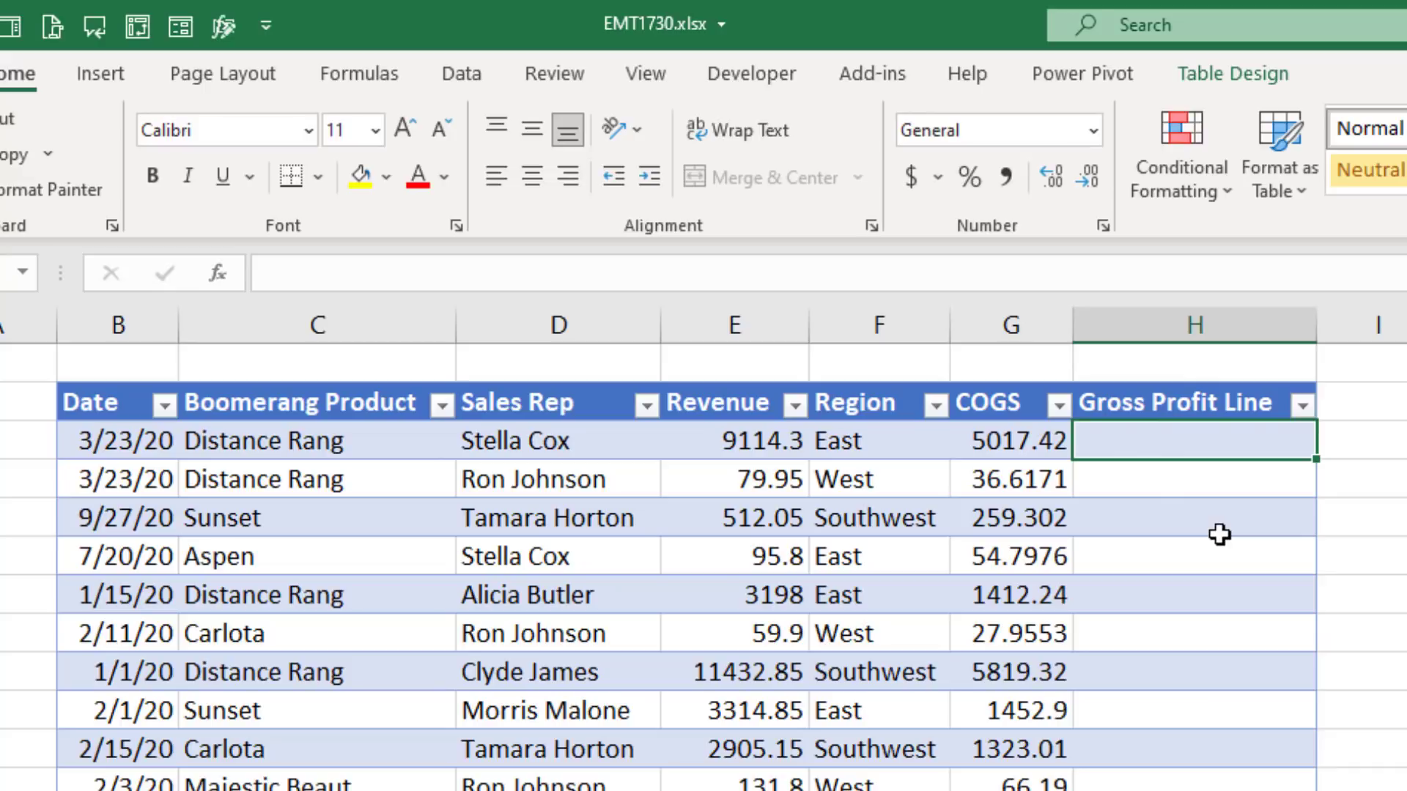
text(=)
key(Left)
key(Left)
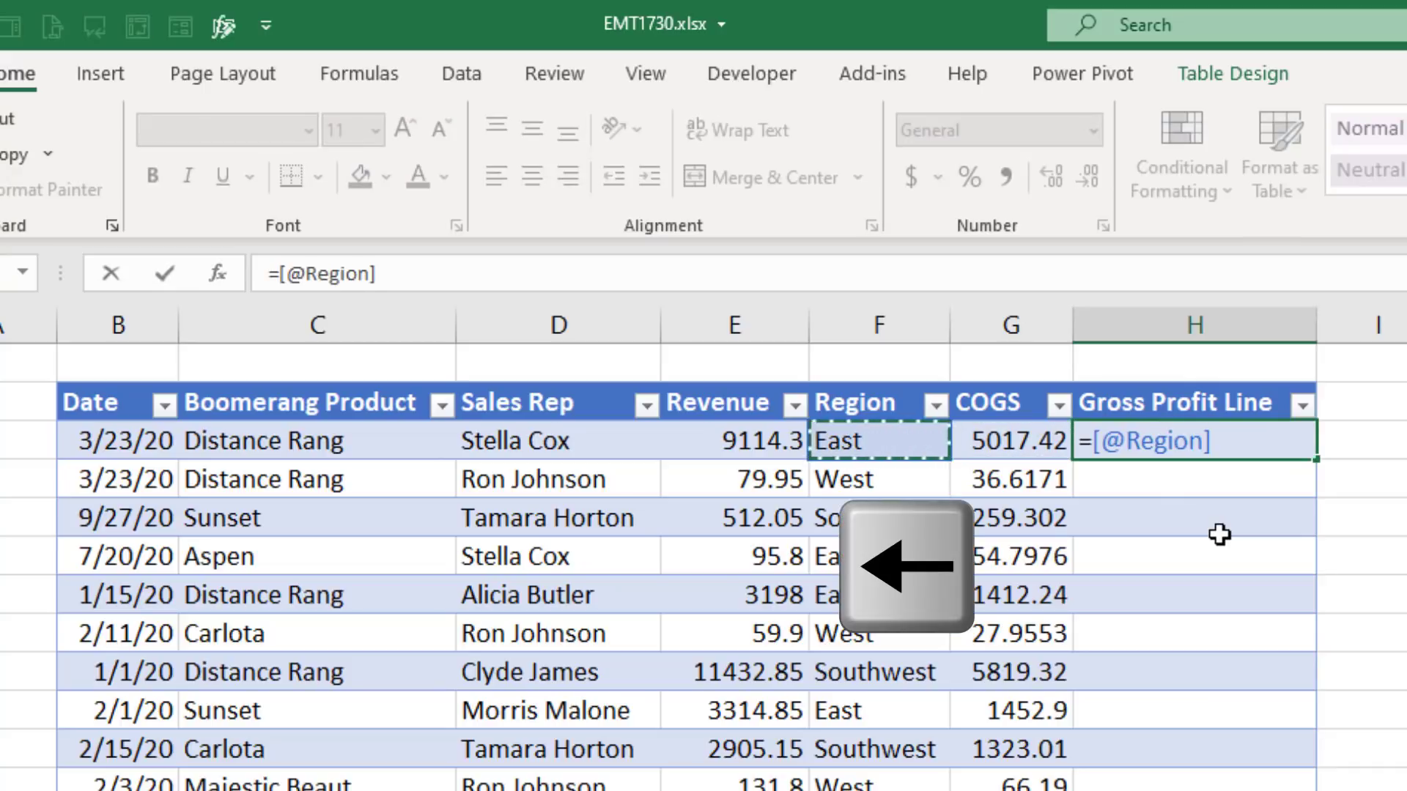
key(Left)
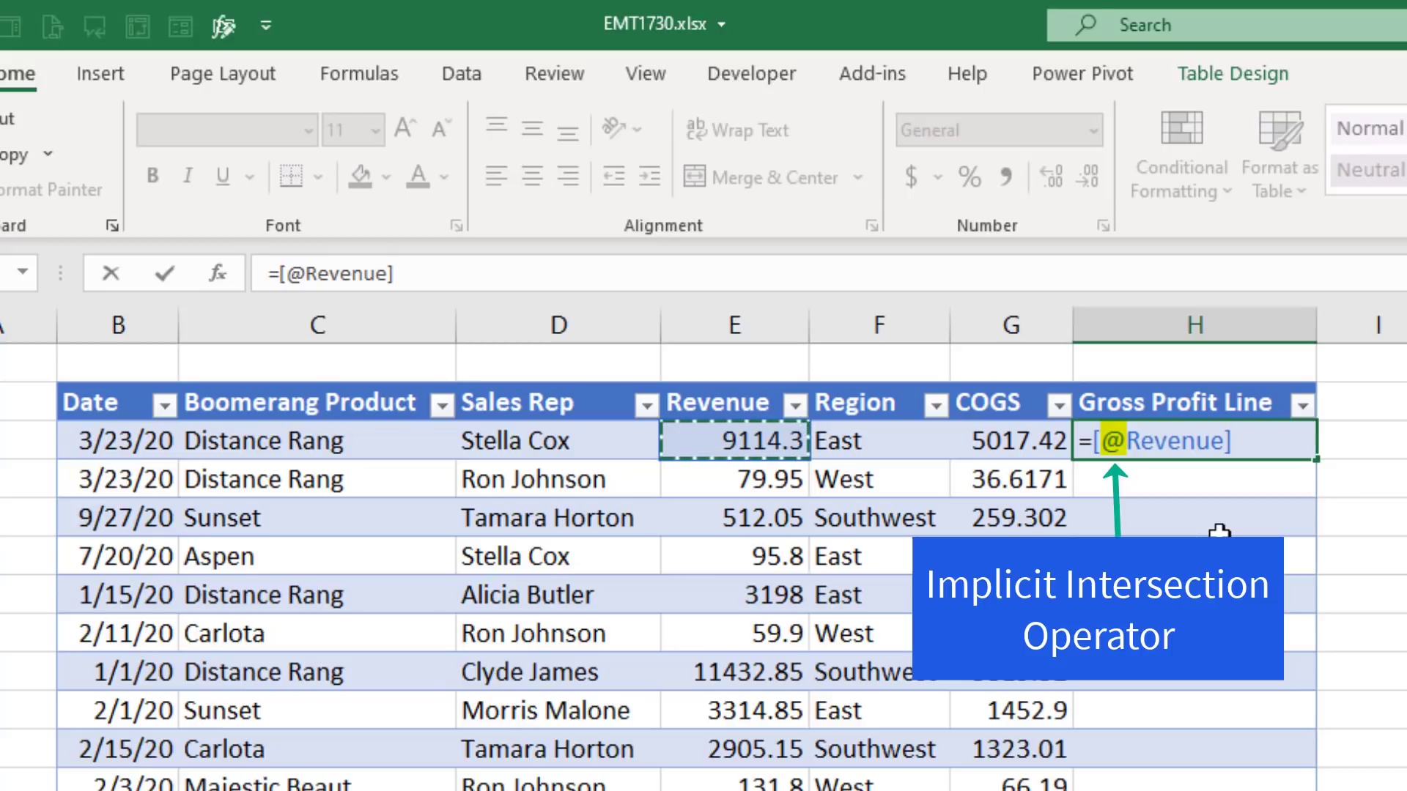
text(-)
key(Left)
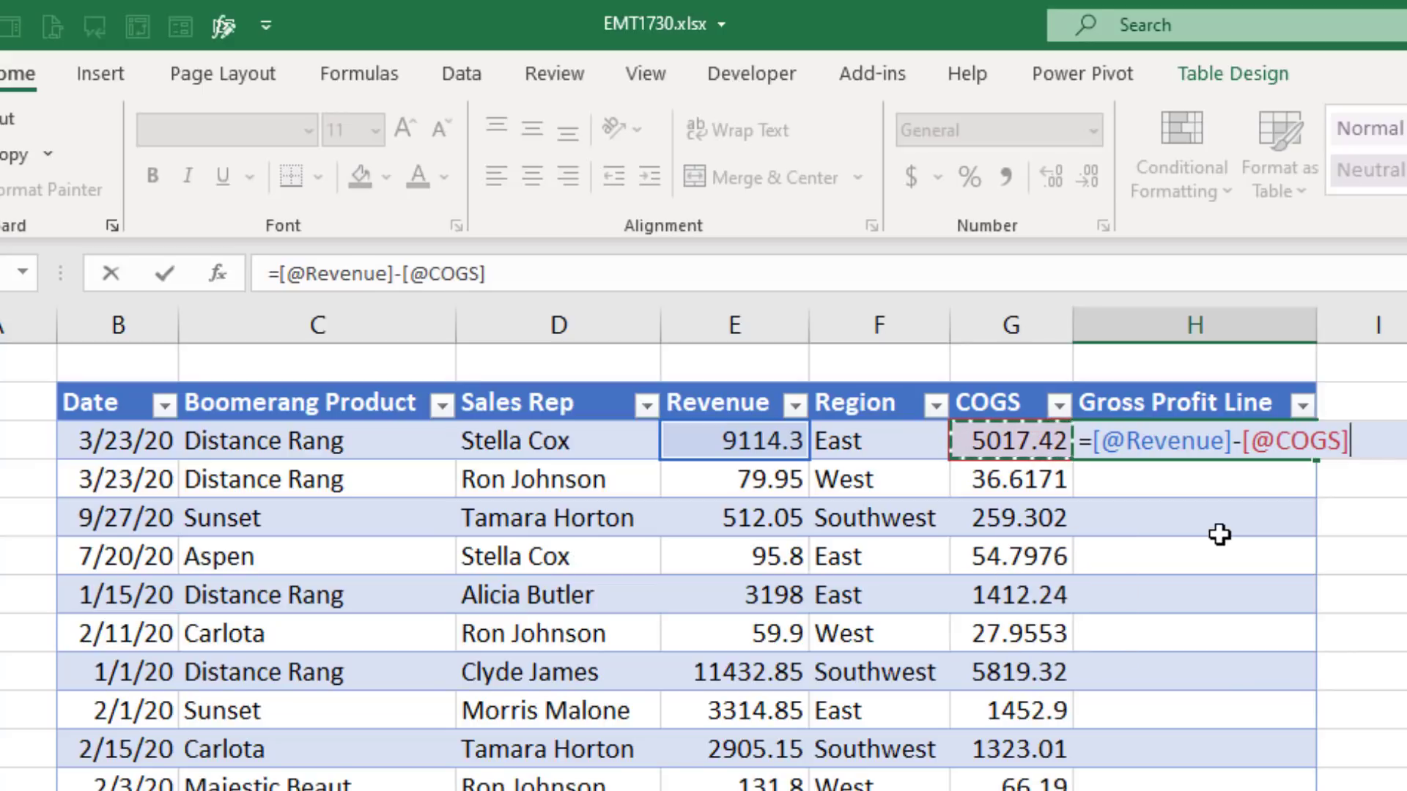
key(Return)
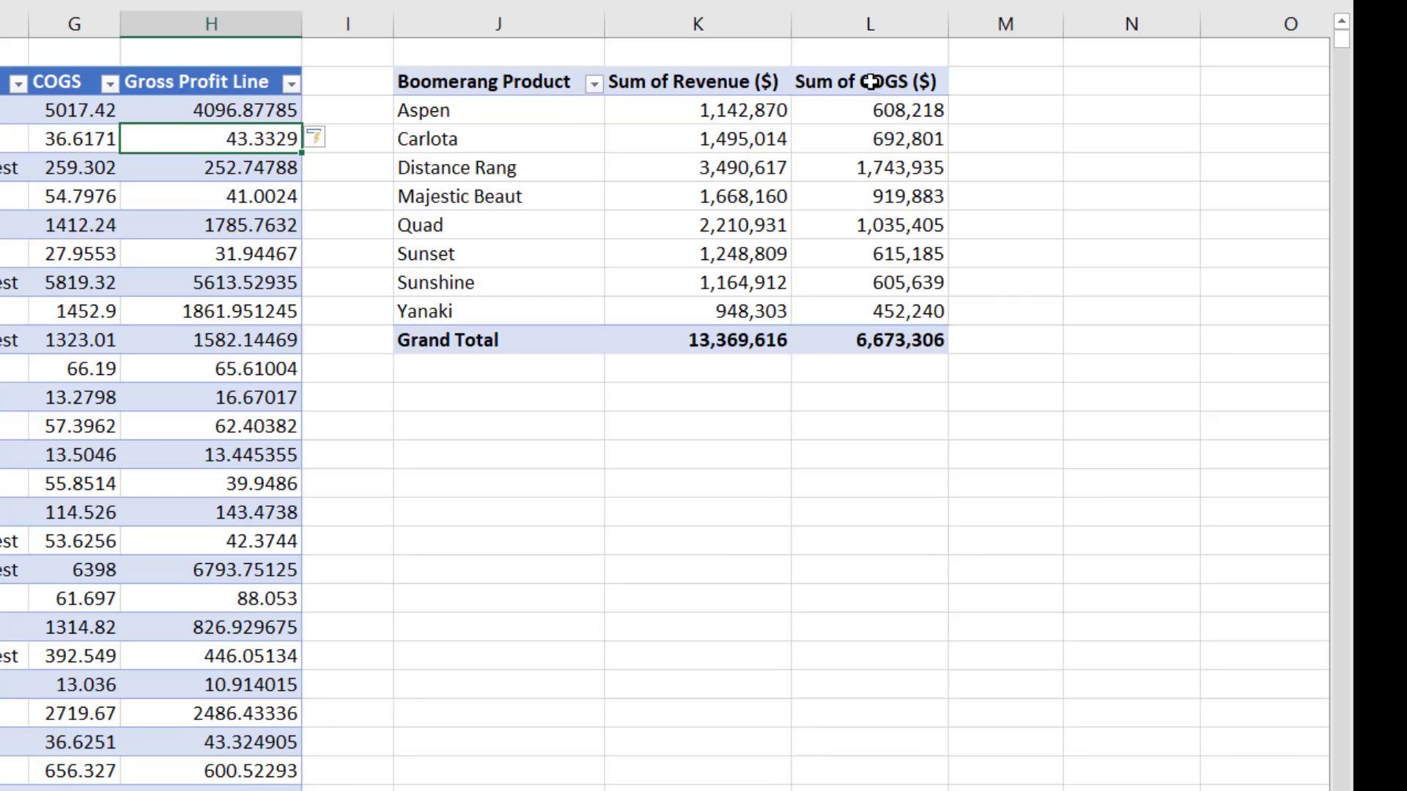
Refresh the PivotTable and add Gross Profit Line to the Values area.
click(908, 78)
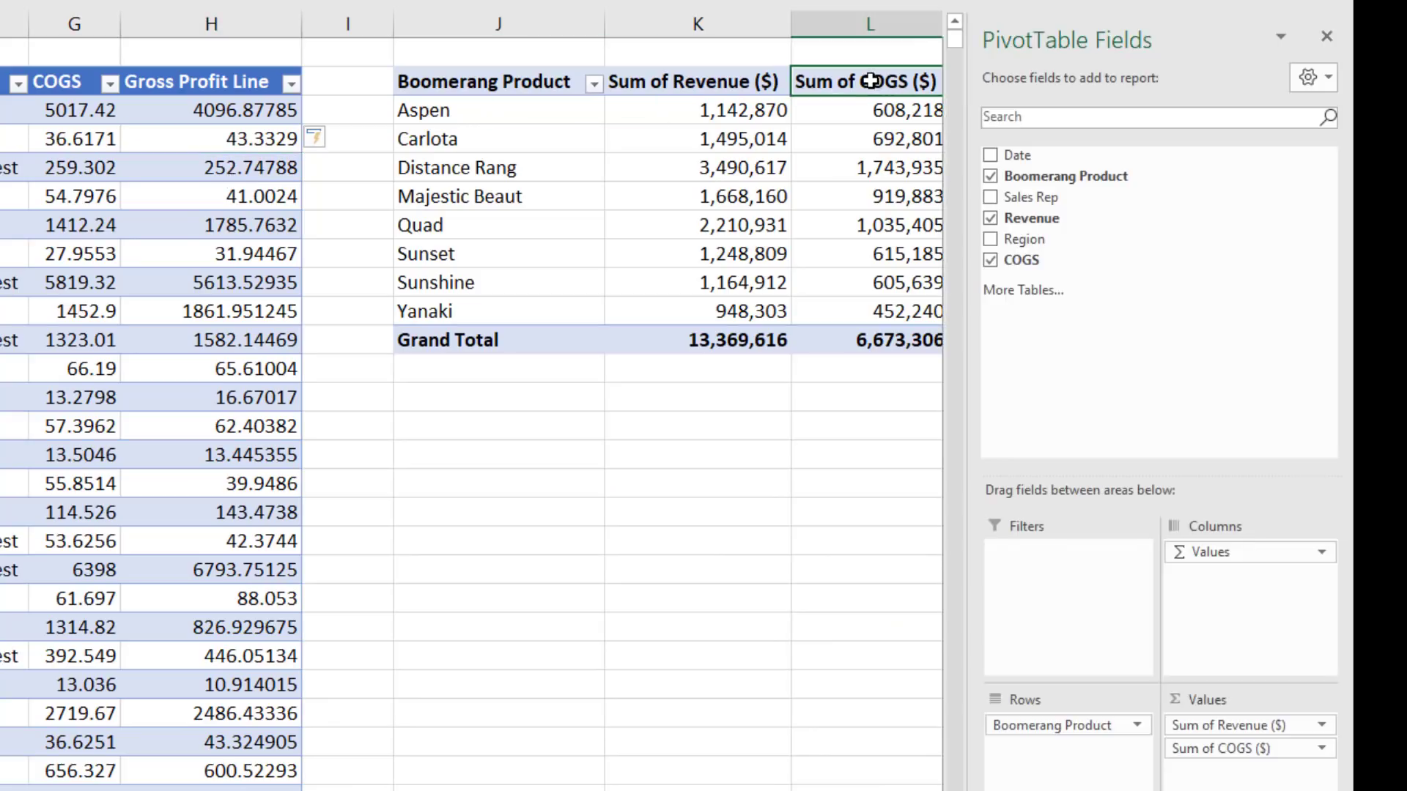
right_click(638, 82)
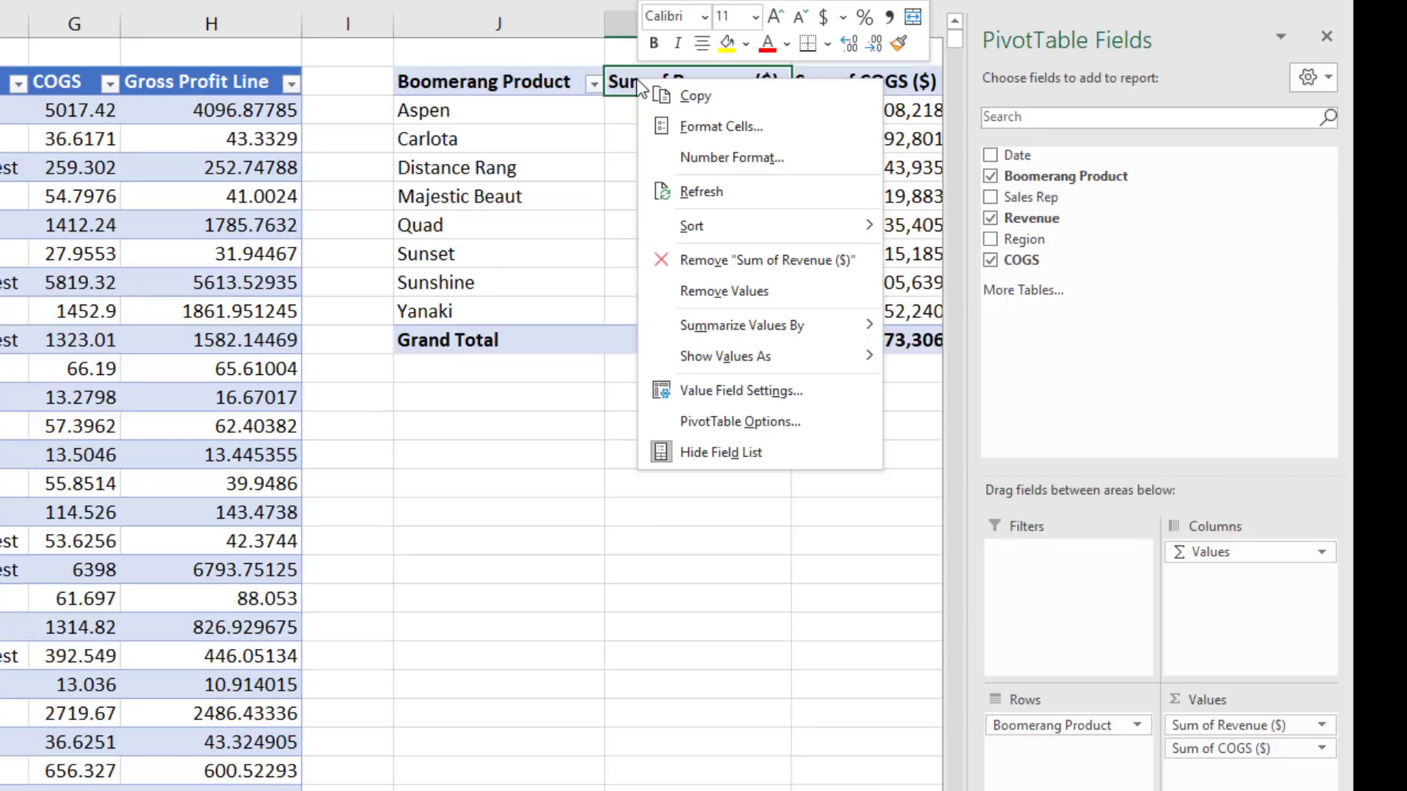
click(684, 193)
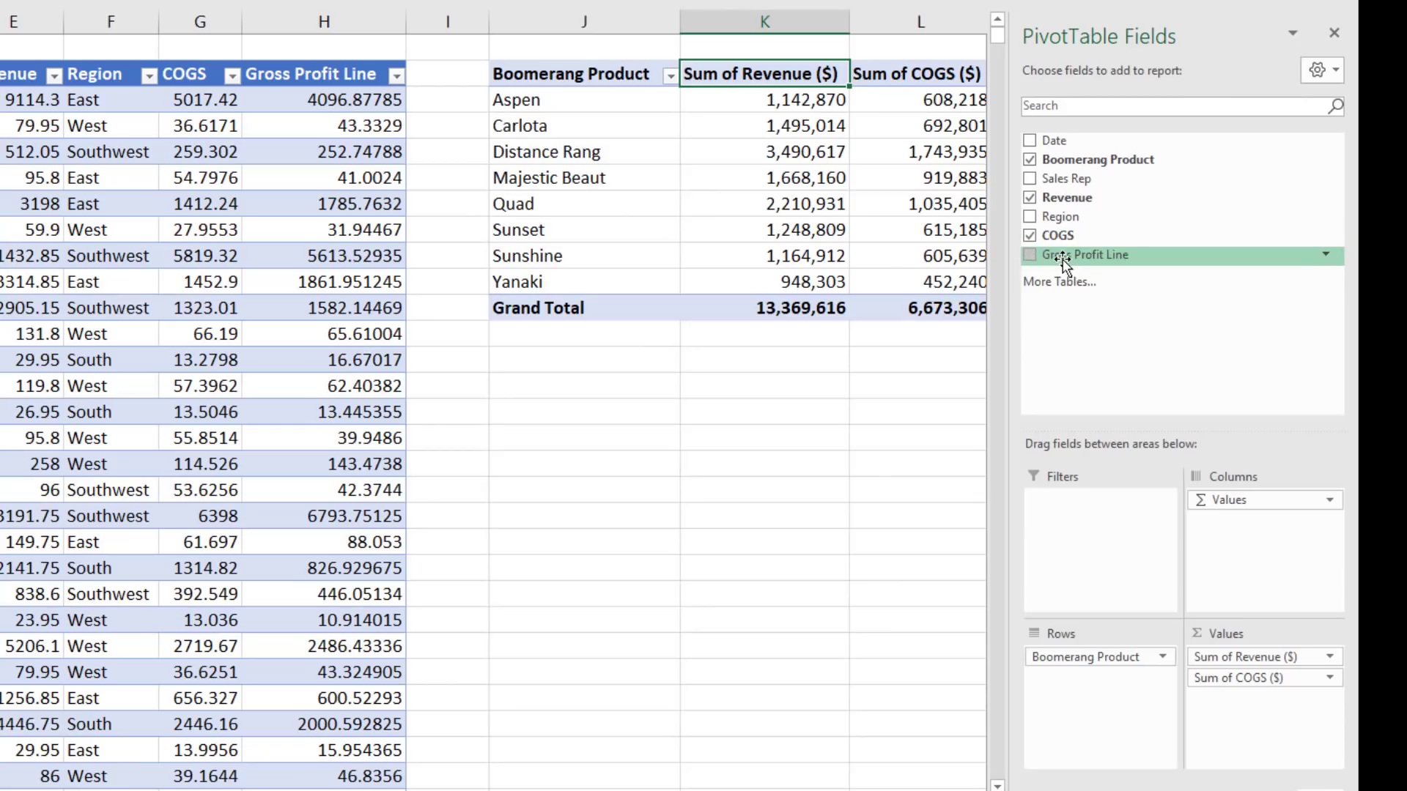
drag(1062, 262, 1212, 710)
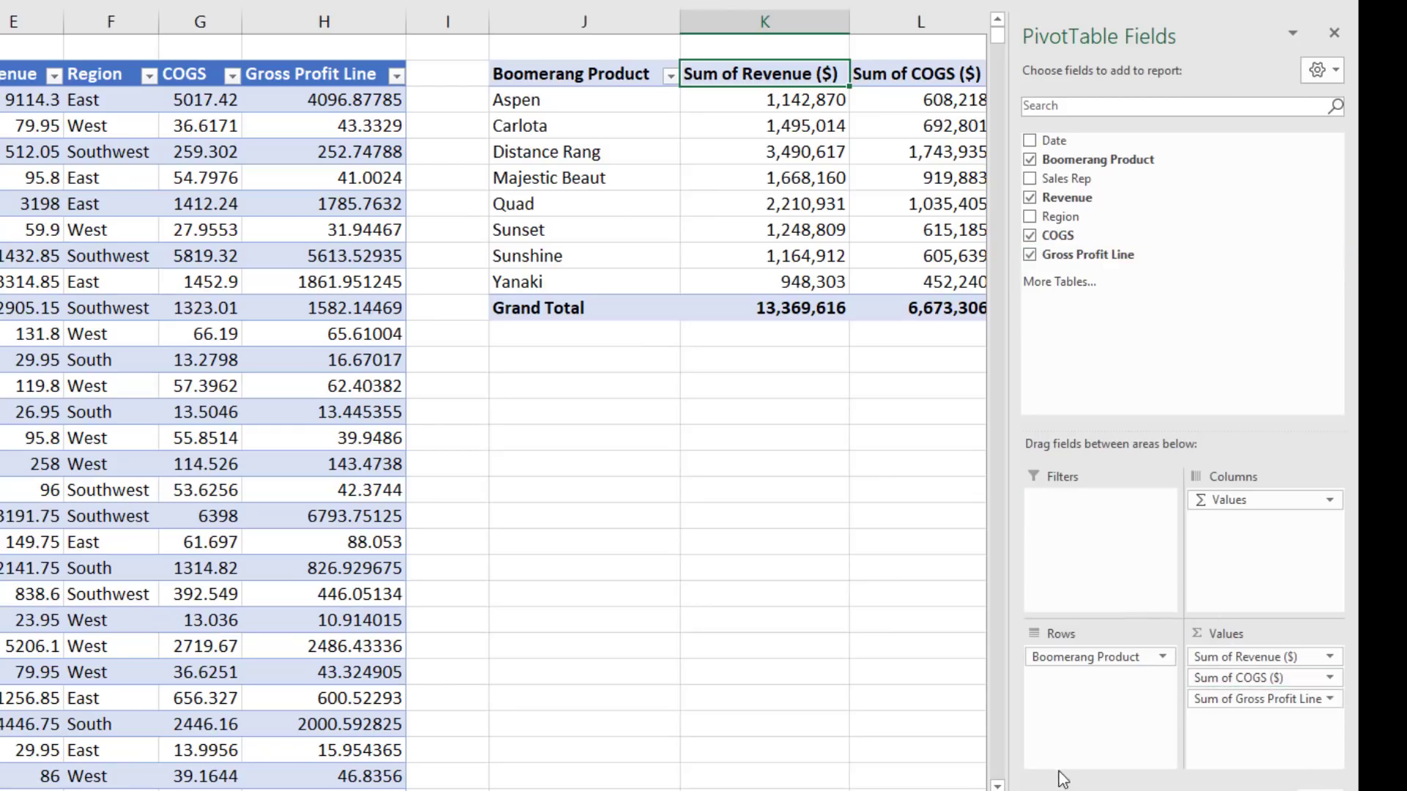
Format the gross profit values as Number with thousands separator and 0 decimals.
scroll(660, 366, right, 3)
right_click(623, 98)
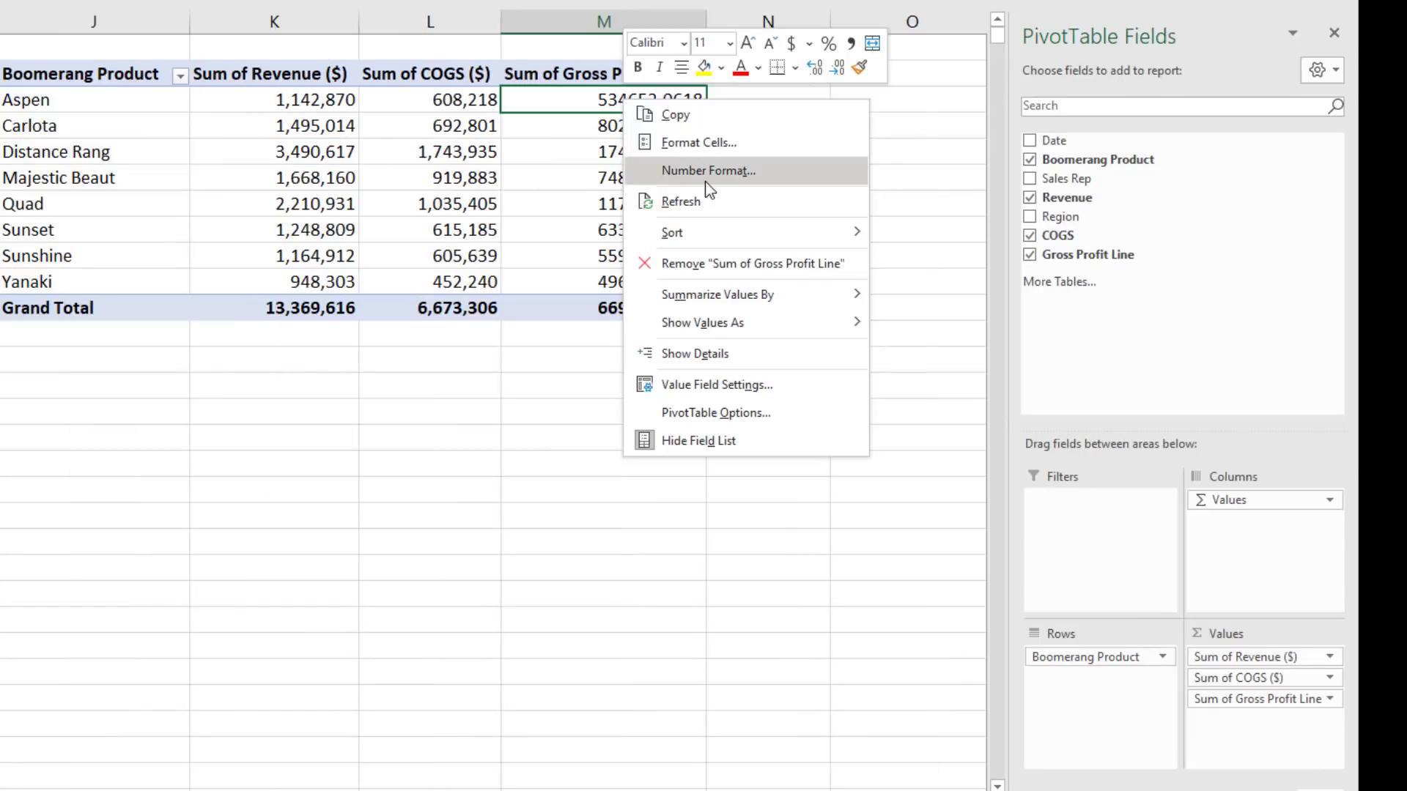
click(707, 187)
click(479, 32)
click(592, 85)
click(722, 67)
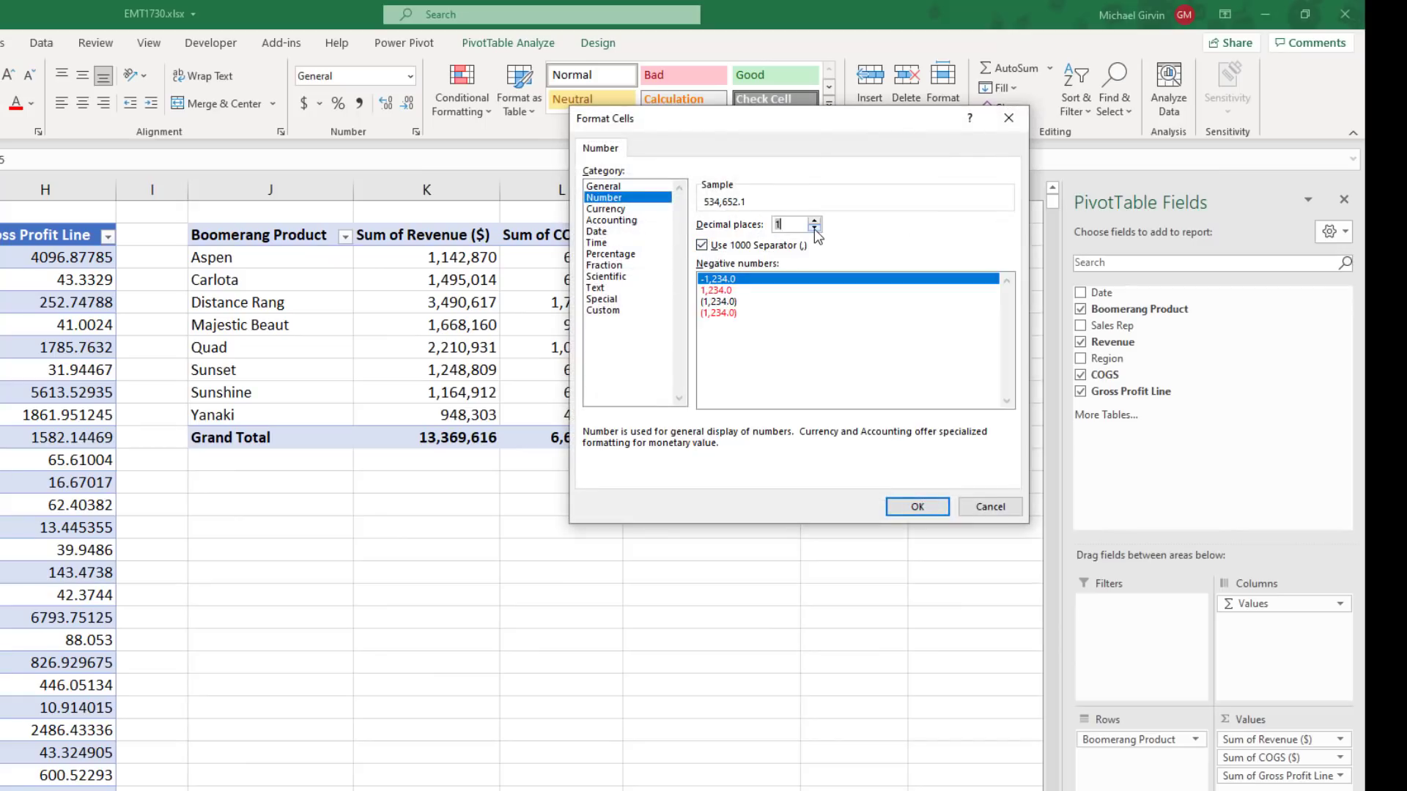
click(814, 228)
click(917, 506)
Rename the gross profit header to Sum of Gross Profit ($).
key(F2)
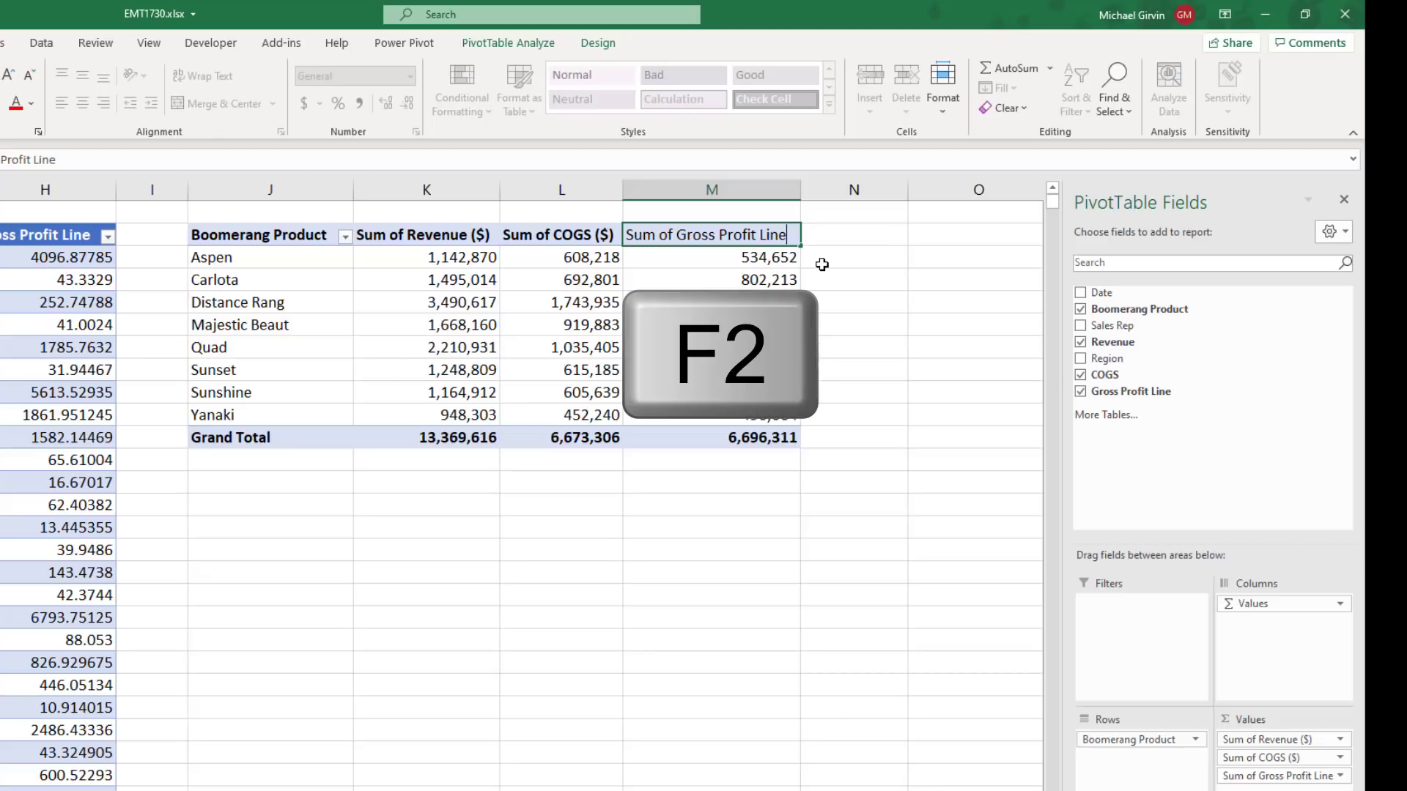
key(BackSpace)
key(BackSpace)
key(BackSpace)
key(BackSpace)
key(BackSpace)
text(($)
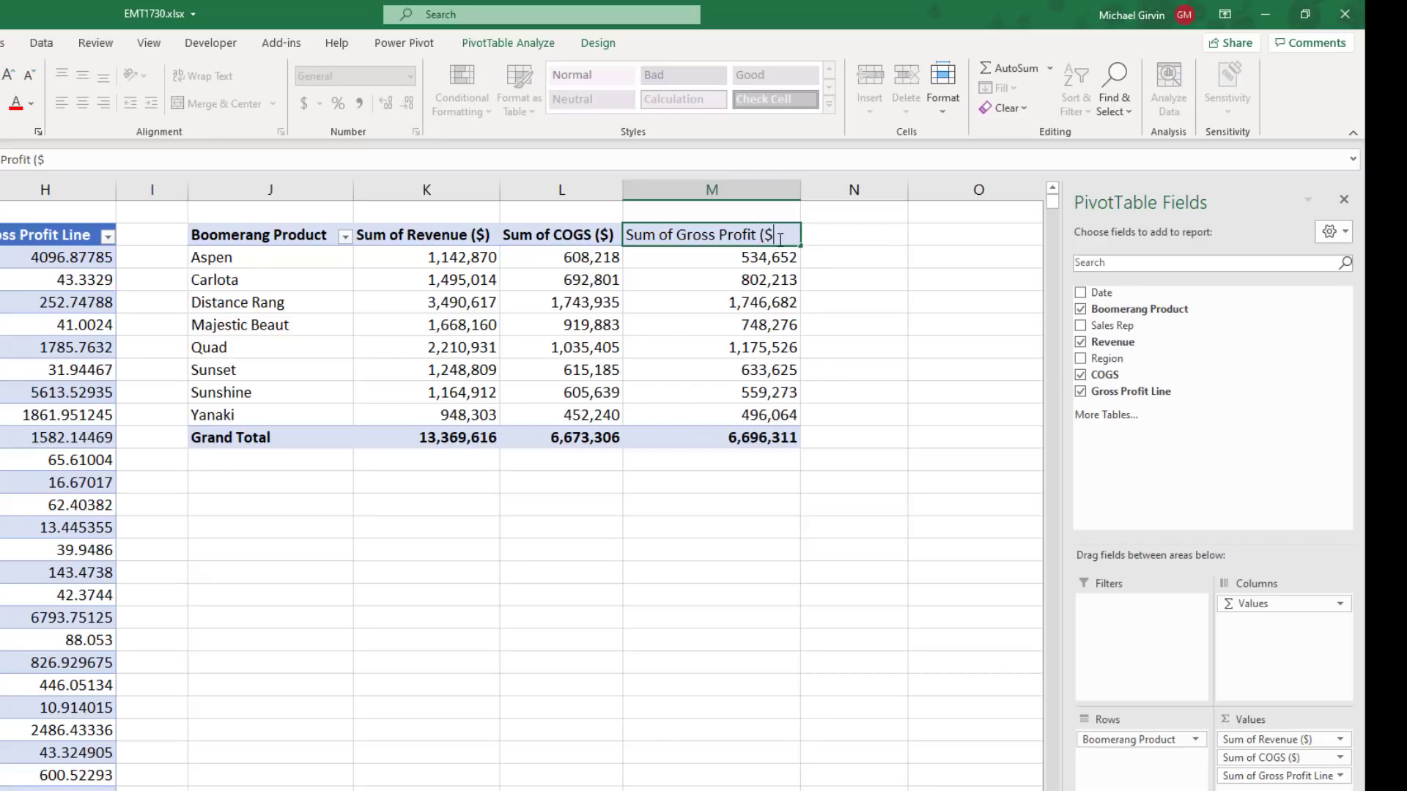
key(Return)
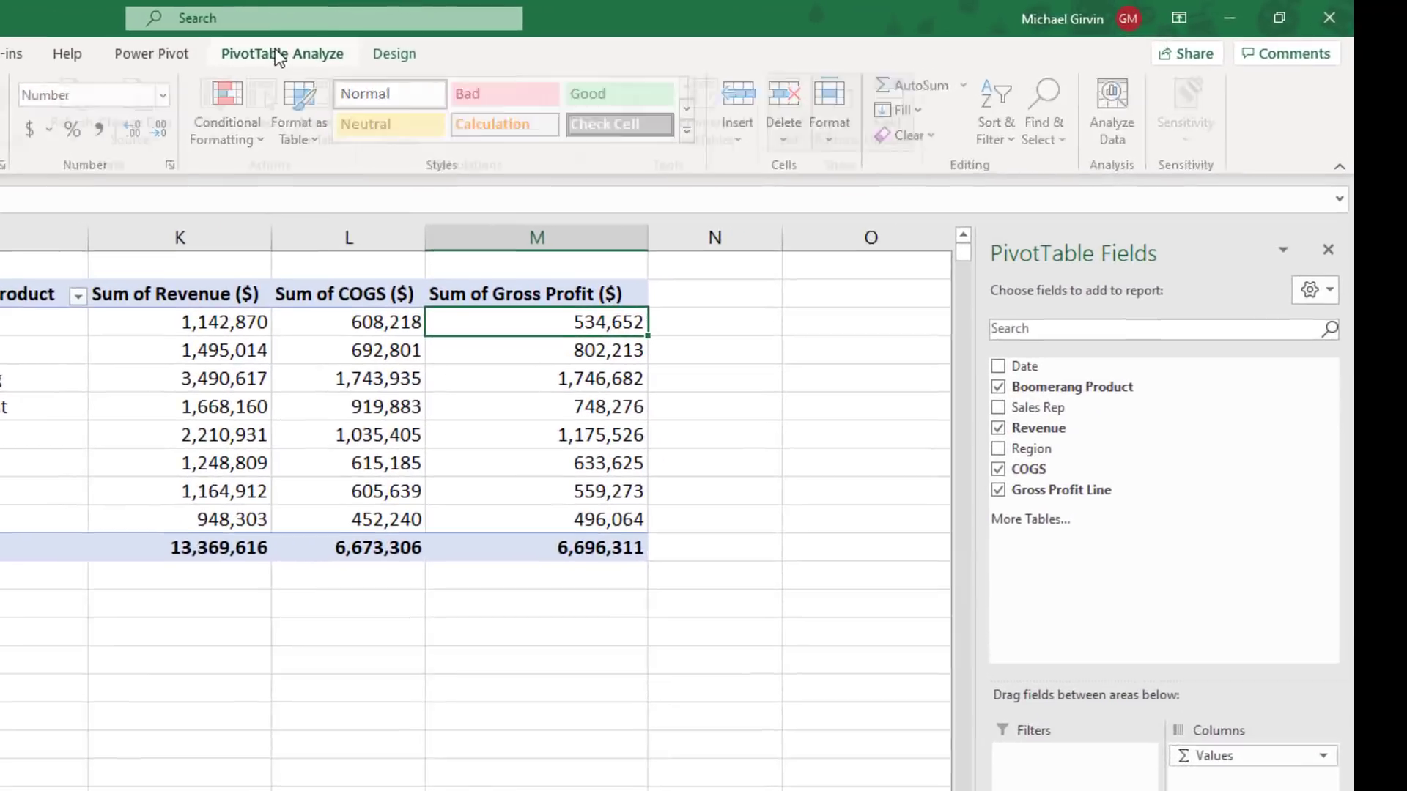
click(573, 42)
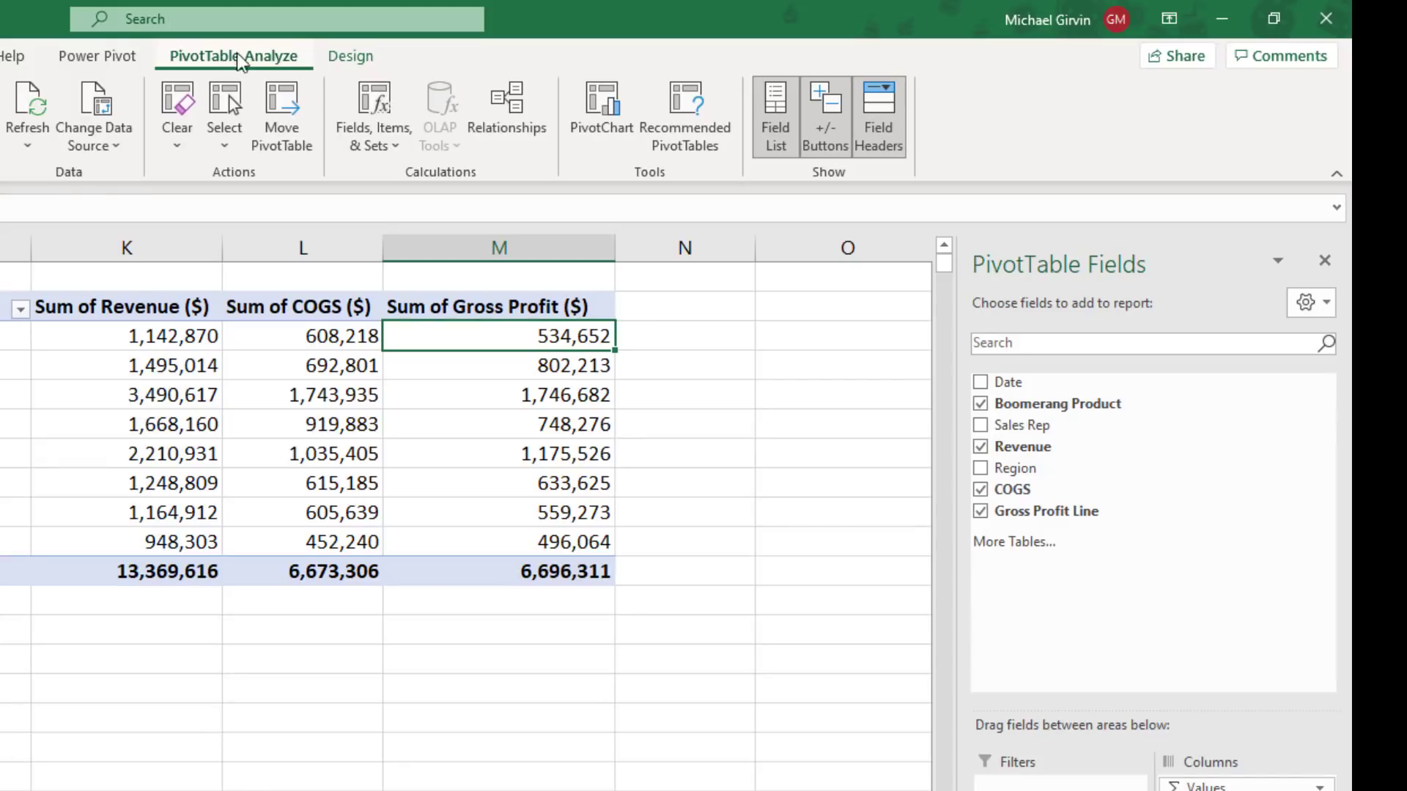
Open the Calculated Field dialog from Fields, Items & Sets and move it aside.
click(401, 152)
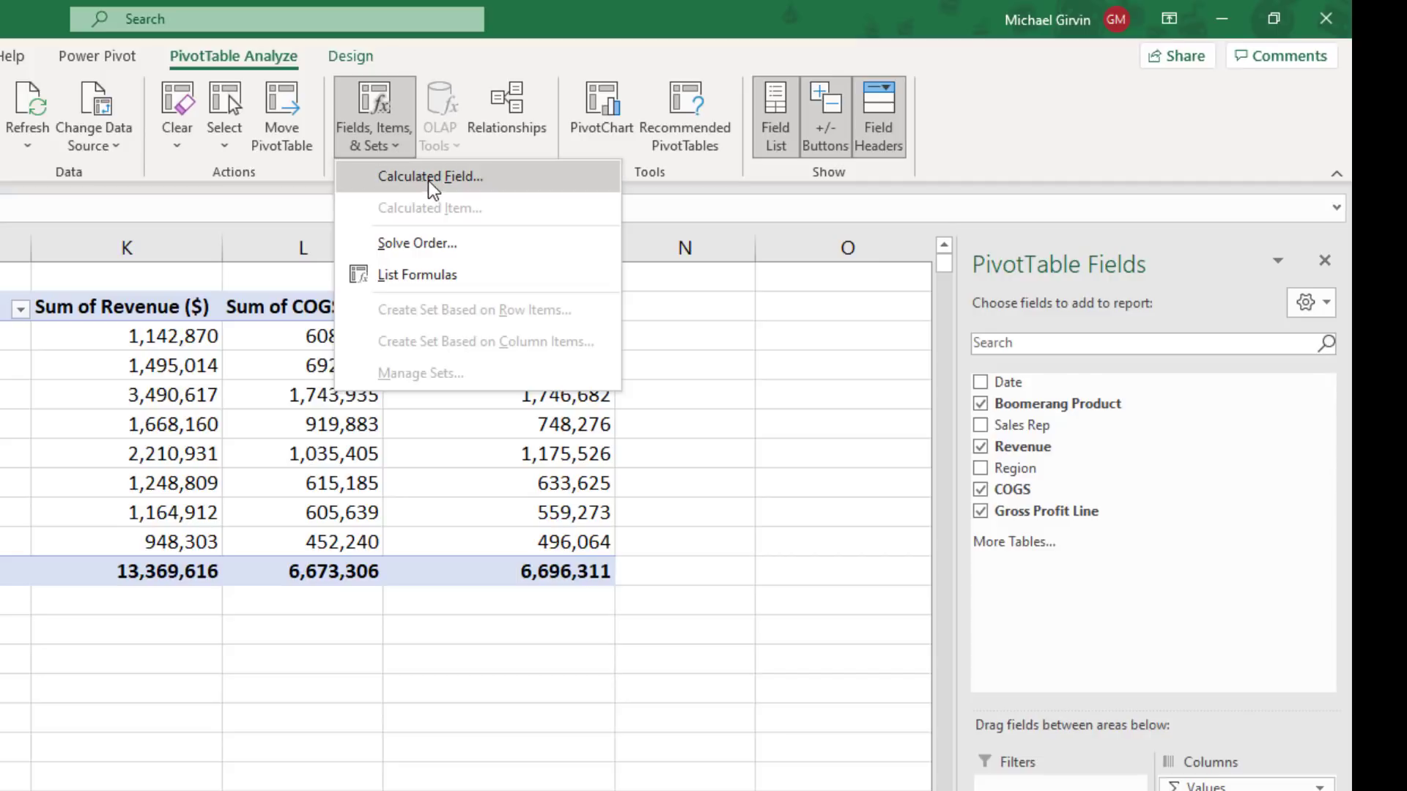
click(522, 181)
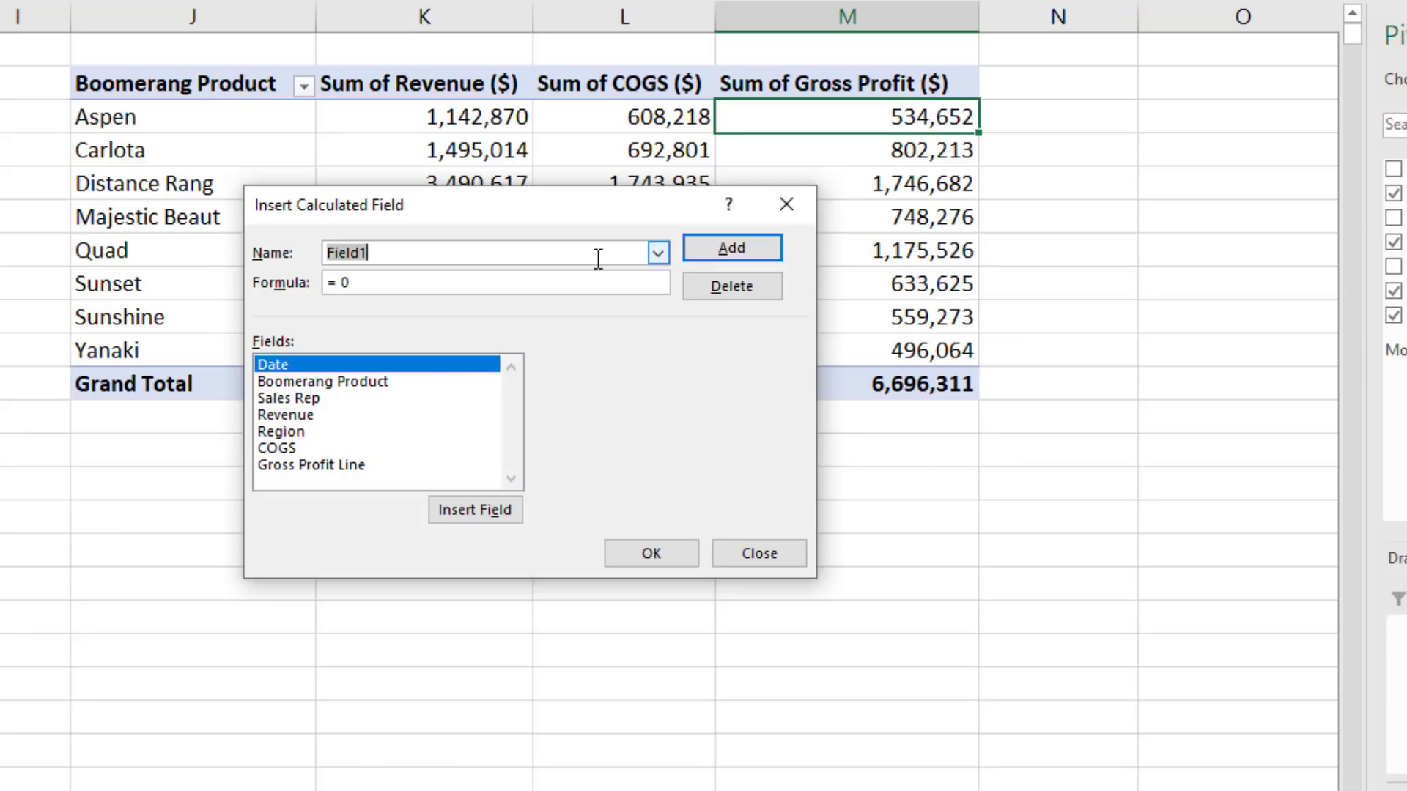
drag(310, 415, 392, 441)
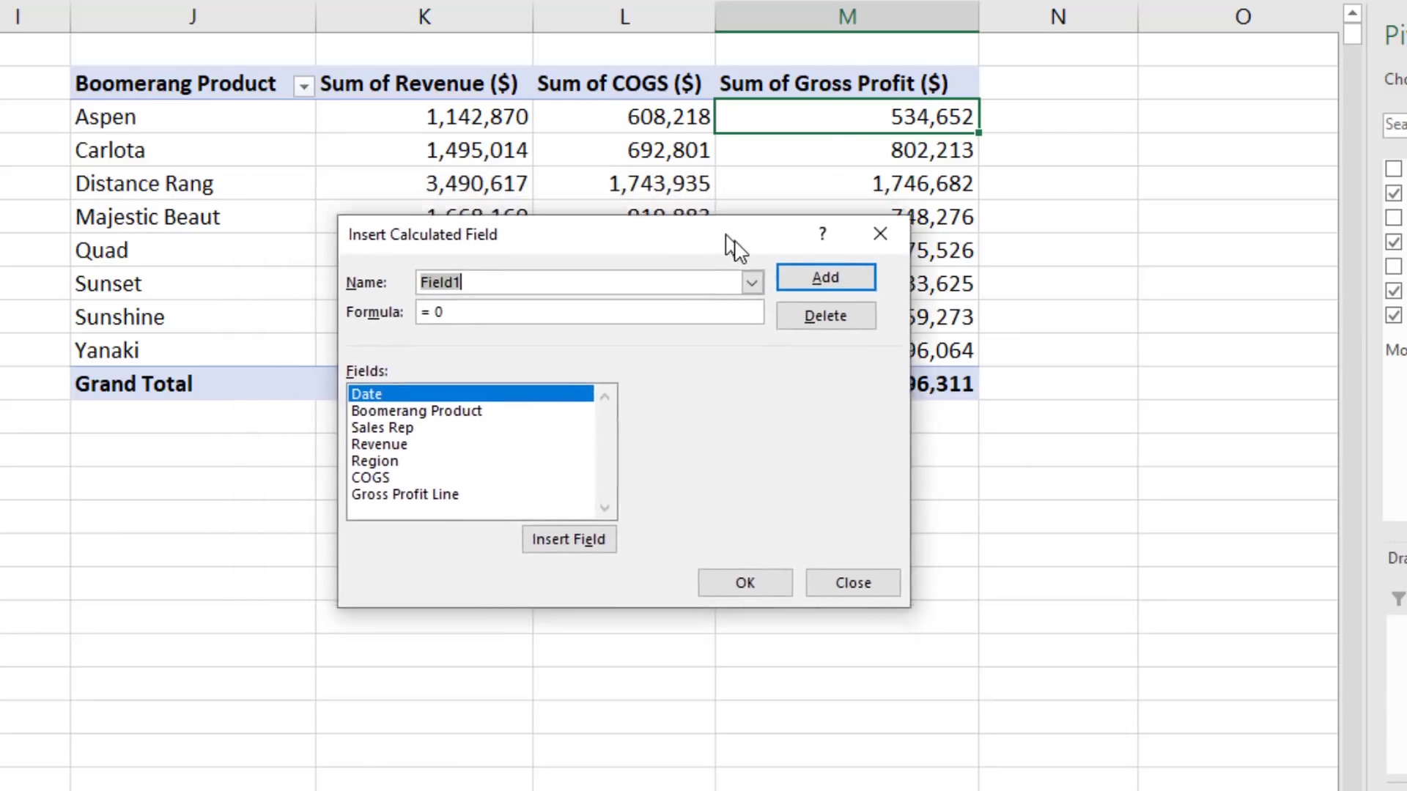
drag(726, 236, 752, 252)
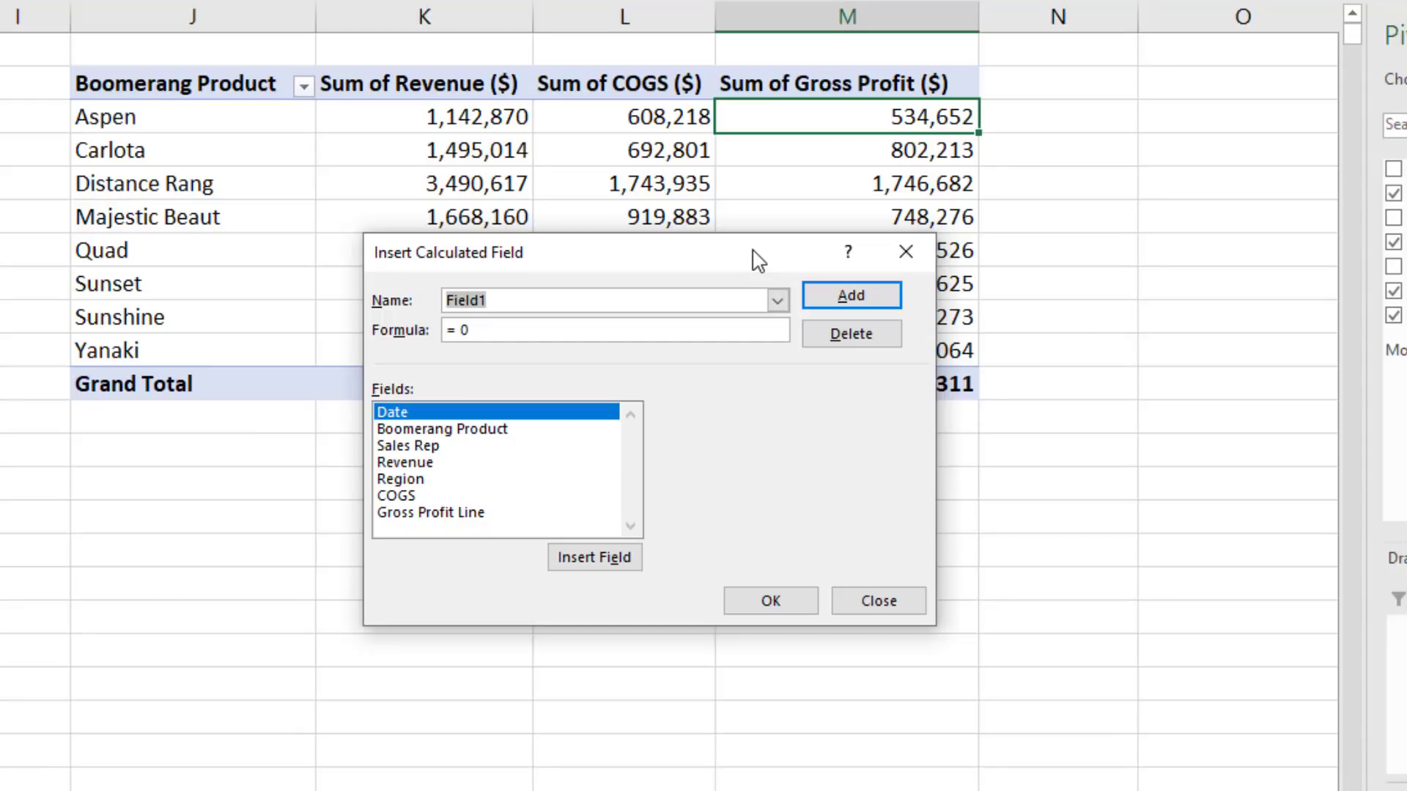
click(777, 300)
click(519, 328)
Add calculated field GrossProfit% with formula ='Gross Profit Line'/Revenue.
text(Gros)
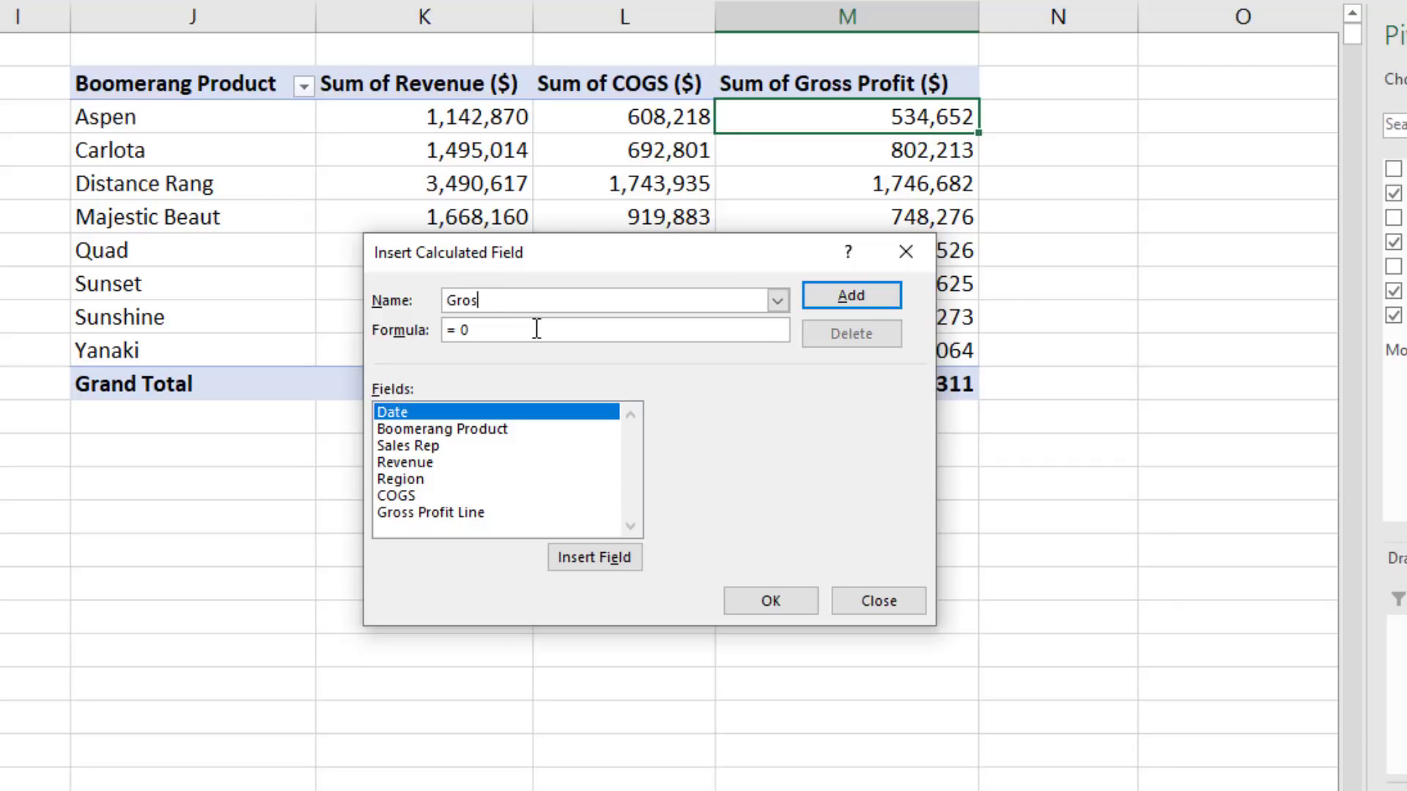
text(sProfit%)
click(512, 330)
key(BackSpace)
double_click(403, 516)
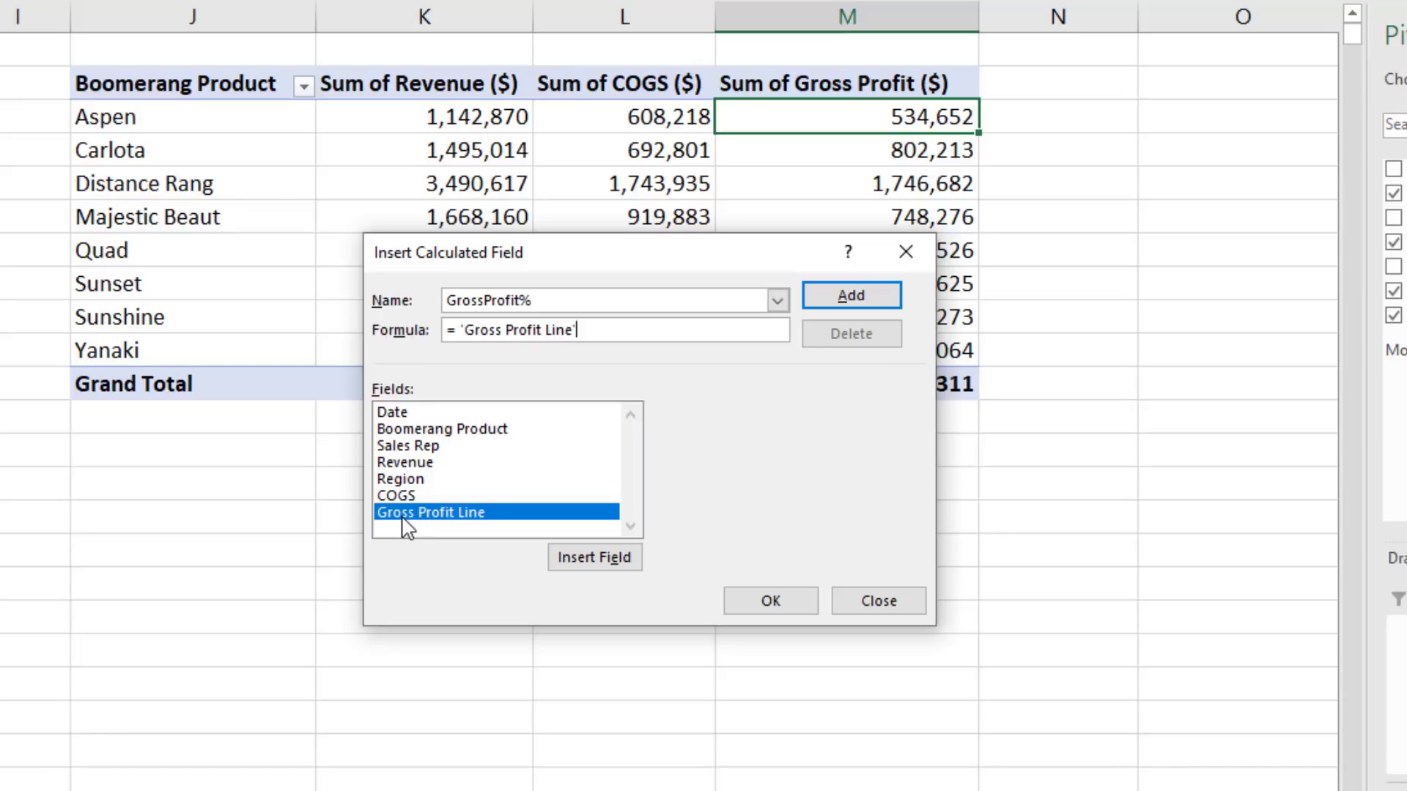
text(/)
double_click(428, 463)
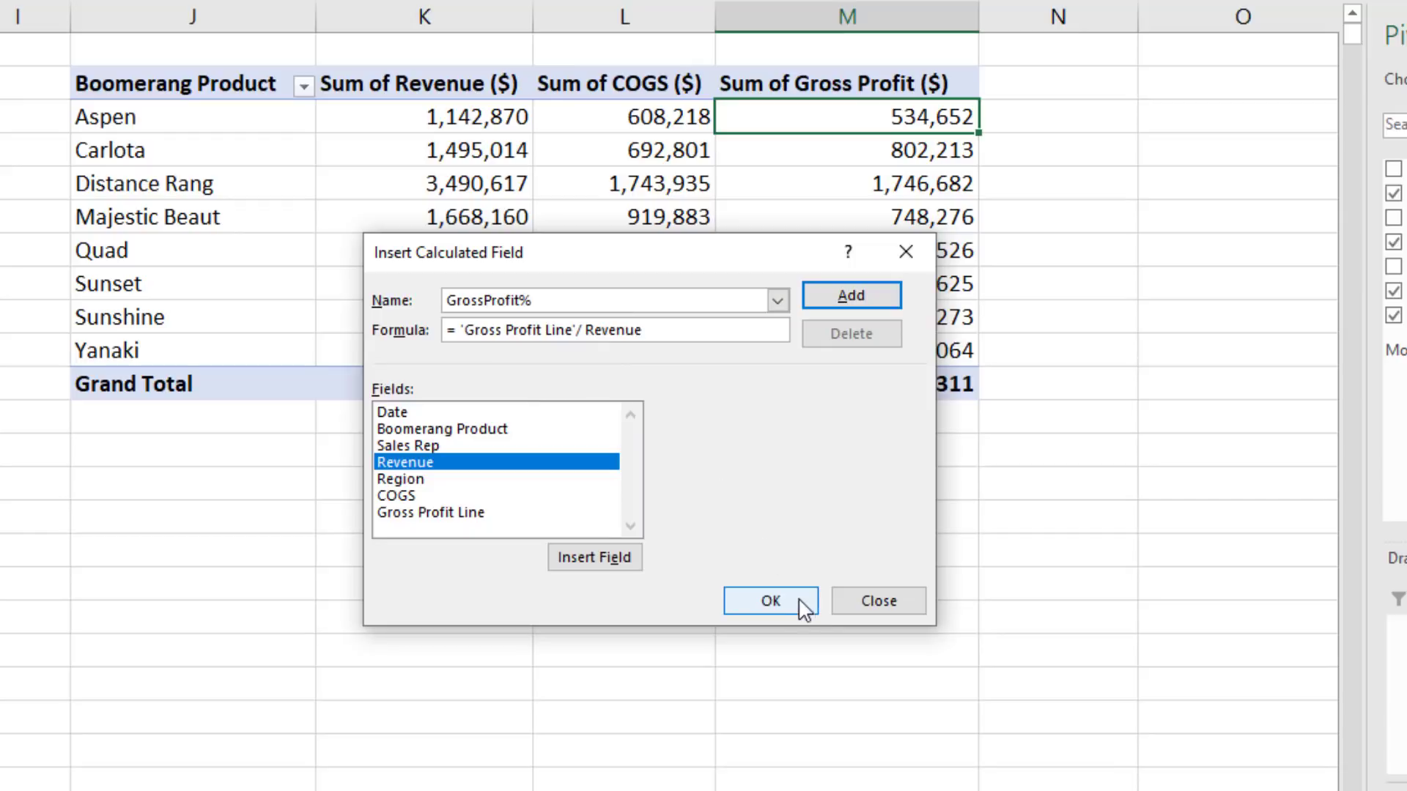
click(841, 294)
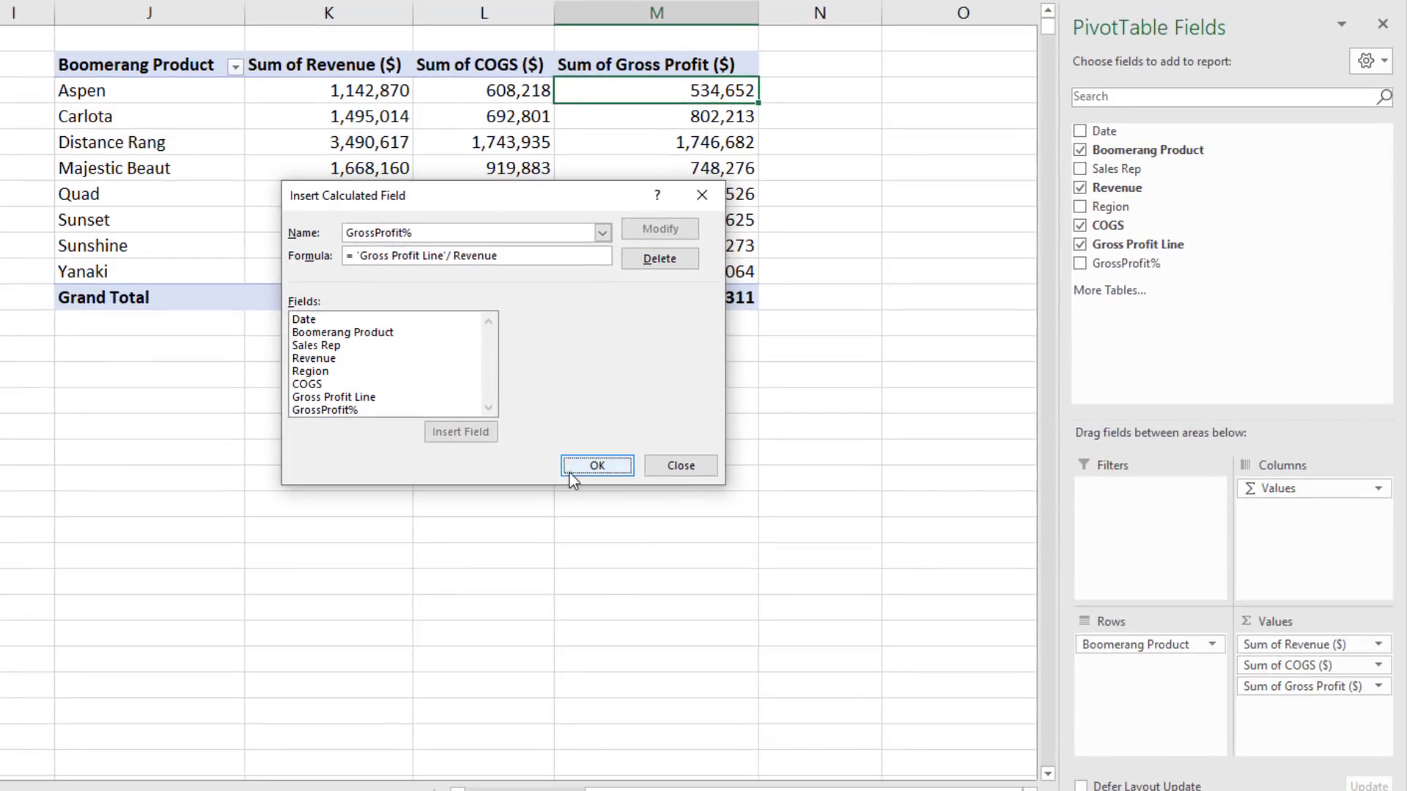
Add GrossProfit% to the pivot values and format it as Percentage with 2 decimals.
click(590, 466)
right_click(848, 95)
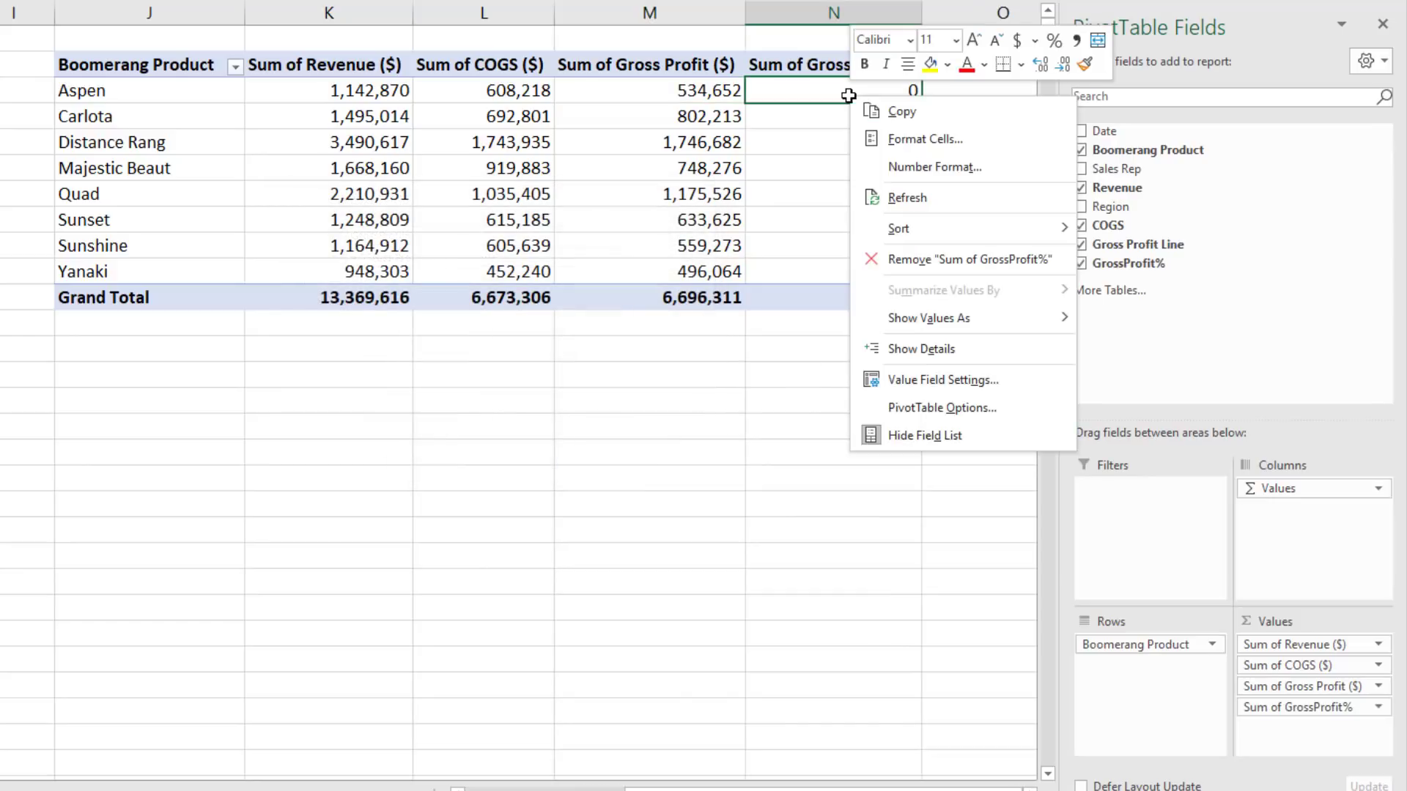
click(916, 168)
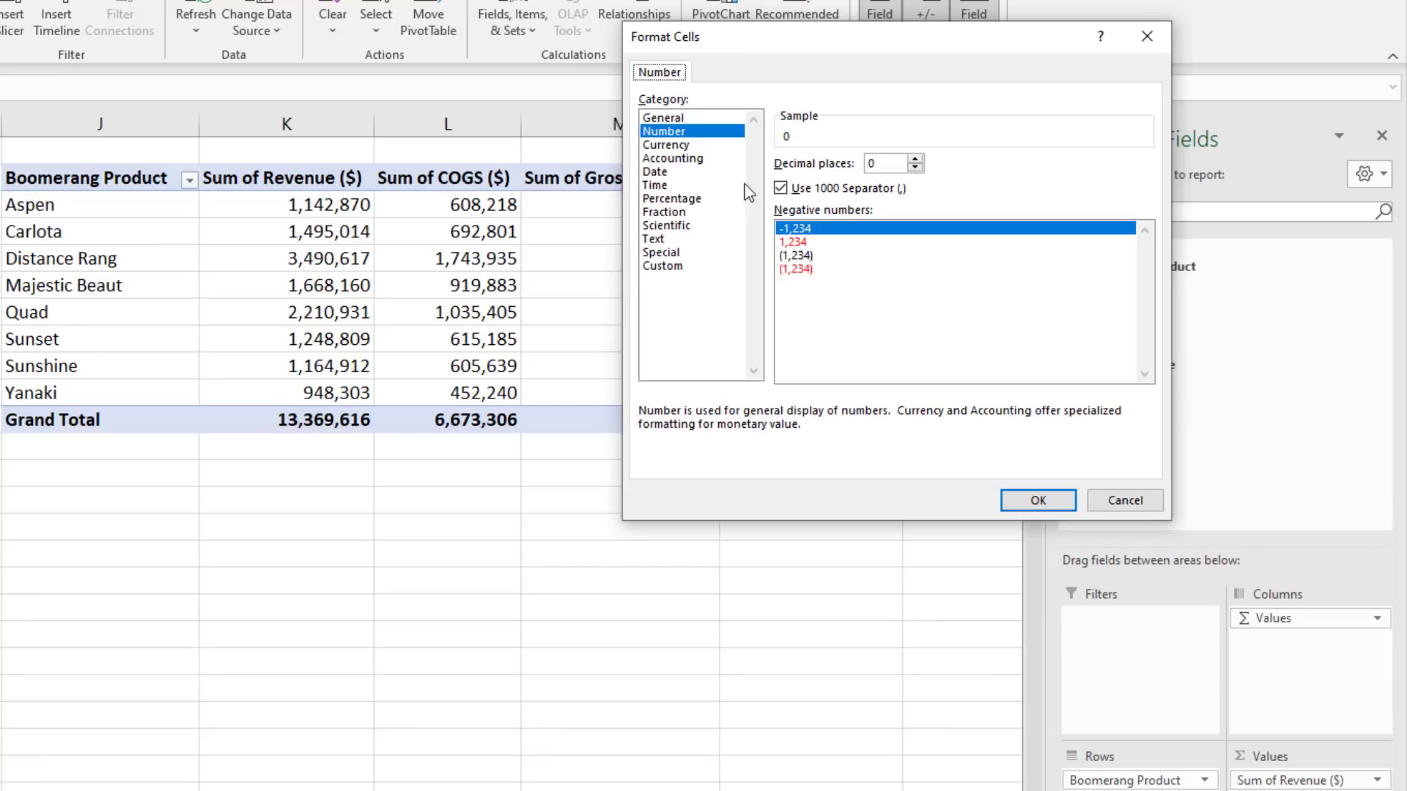
click(672, 199)
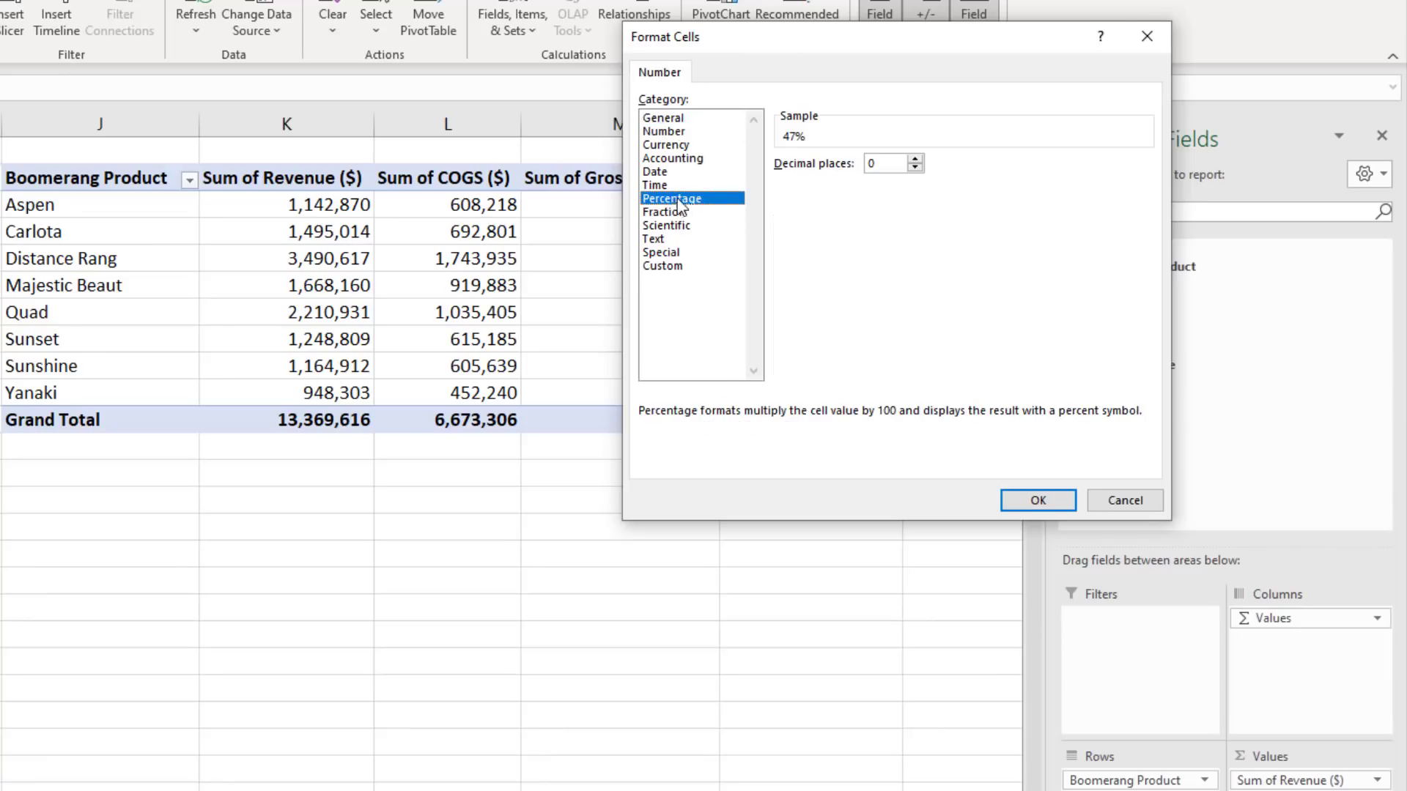
click(915, 167)
click(916, 160)
click(916, 160)
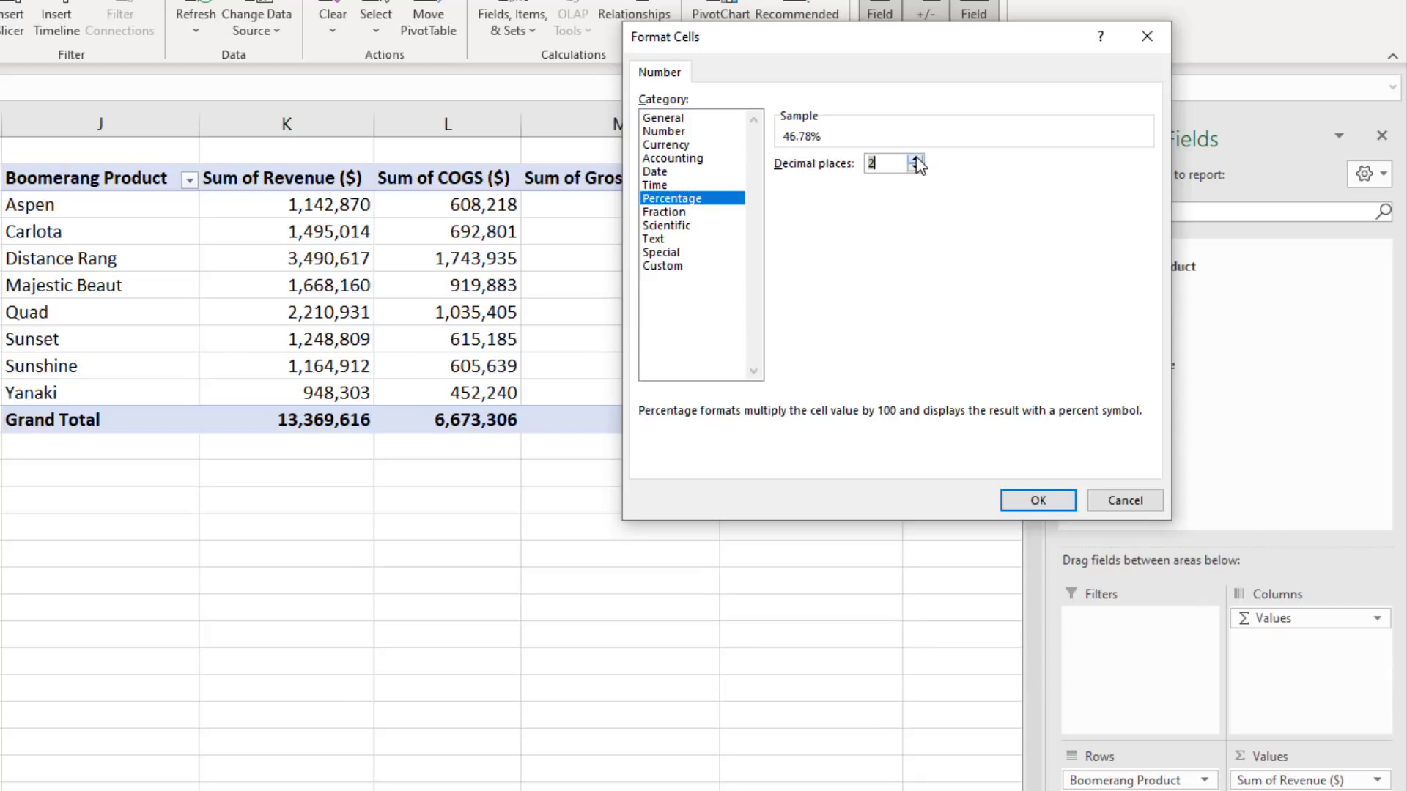
click(1039, 501)
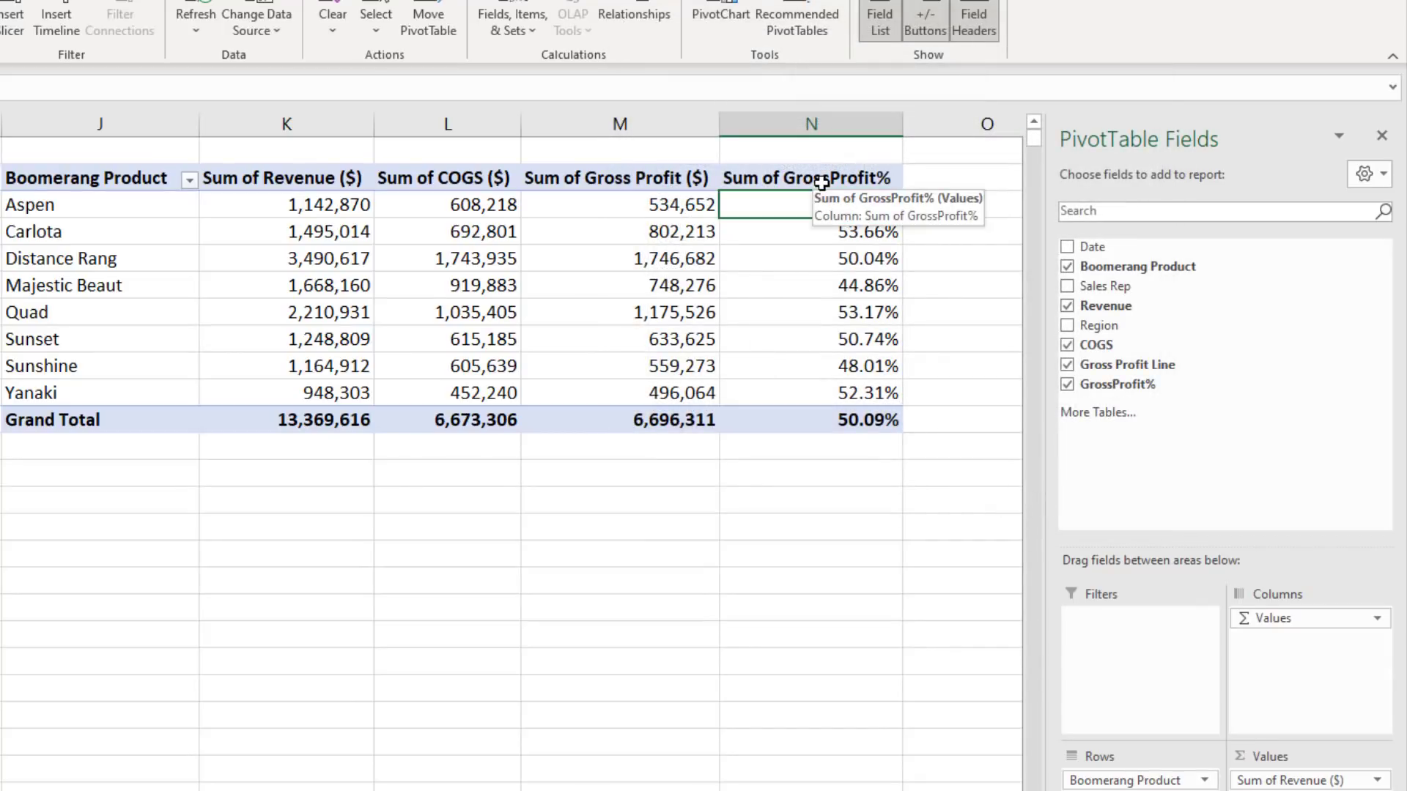
Rename the column to 'GrossProfit% ' with a trailing space, bypassing the duplicate-name warning.
double_click(821, 182)
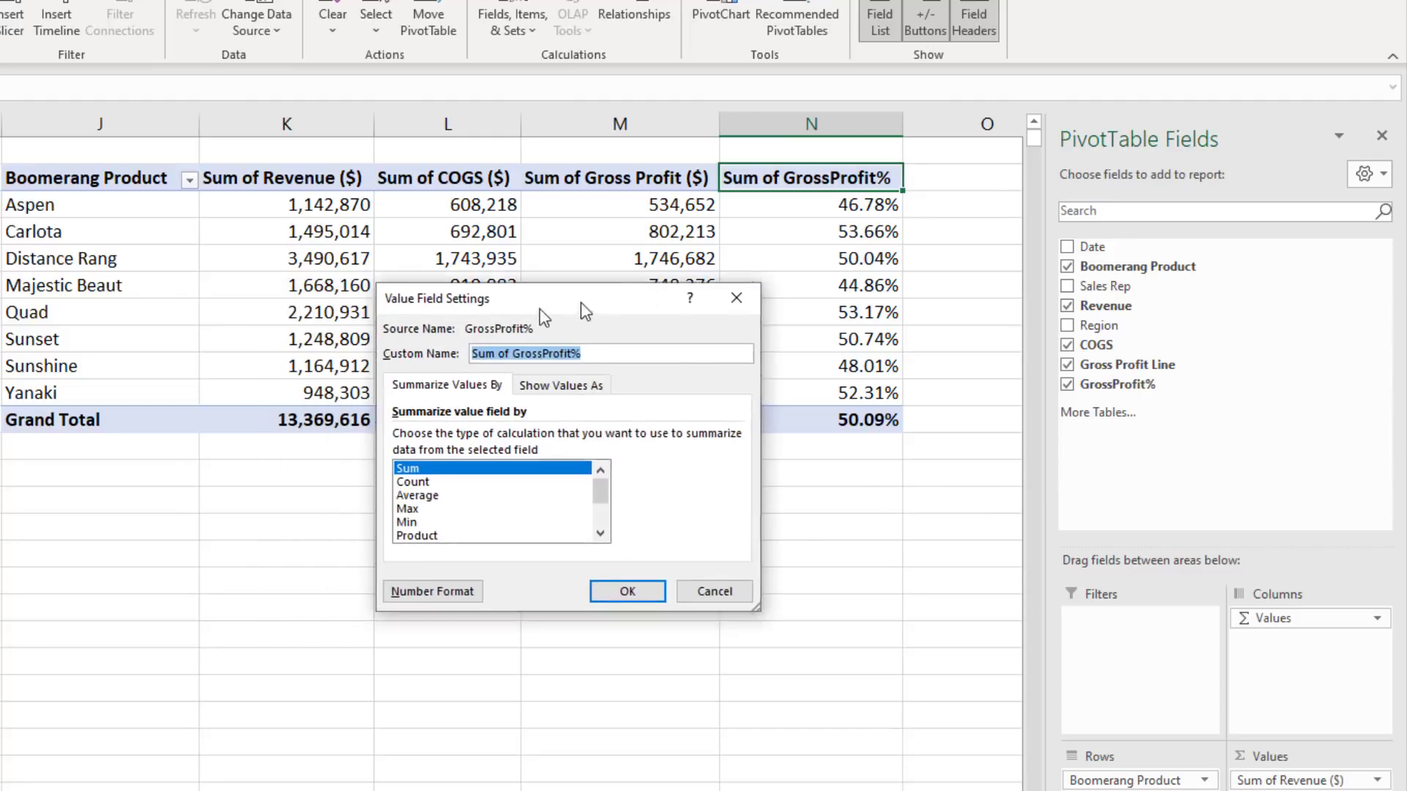
drag(540, 310, 646, 280)
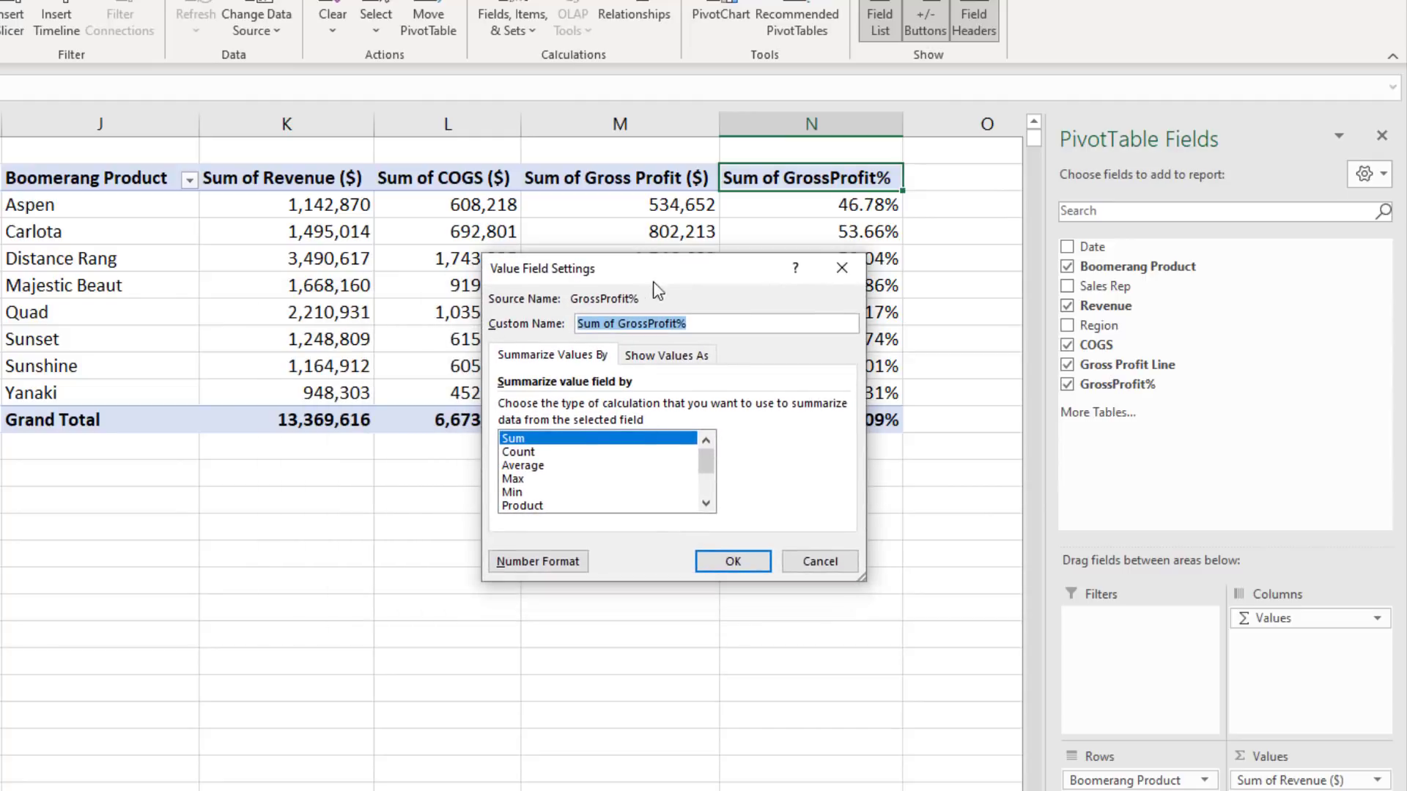
click(619, 323)
key(BackSpace)
key(BackSpace)
key(BackSpace)
key(BackSpace)
key(BackSpace)
key(BackSpace)
key(BackSpace)
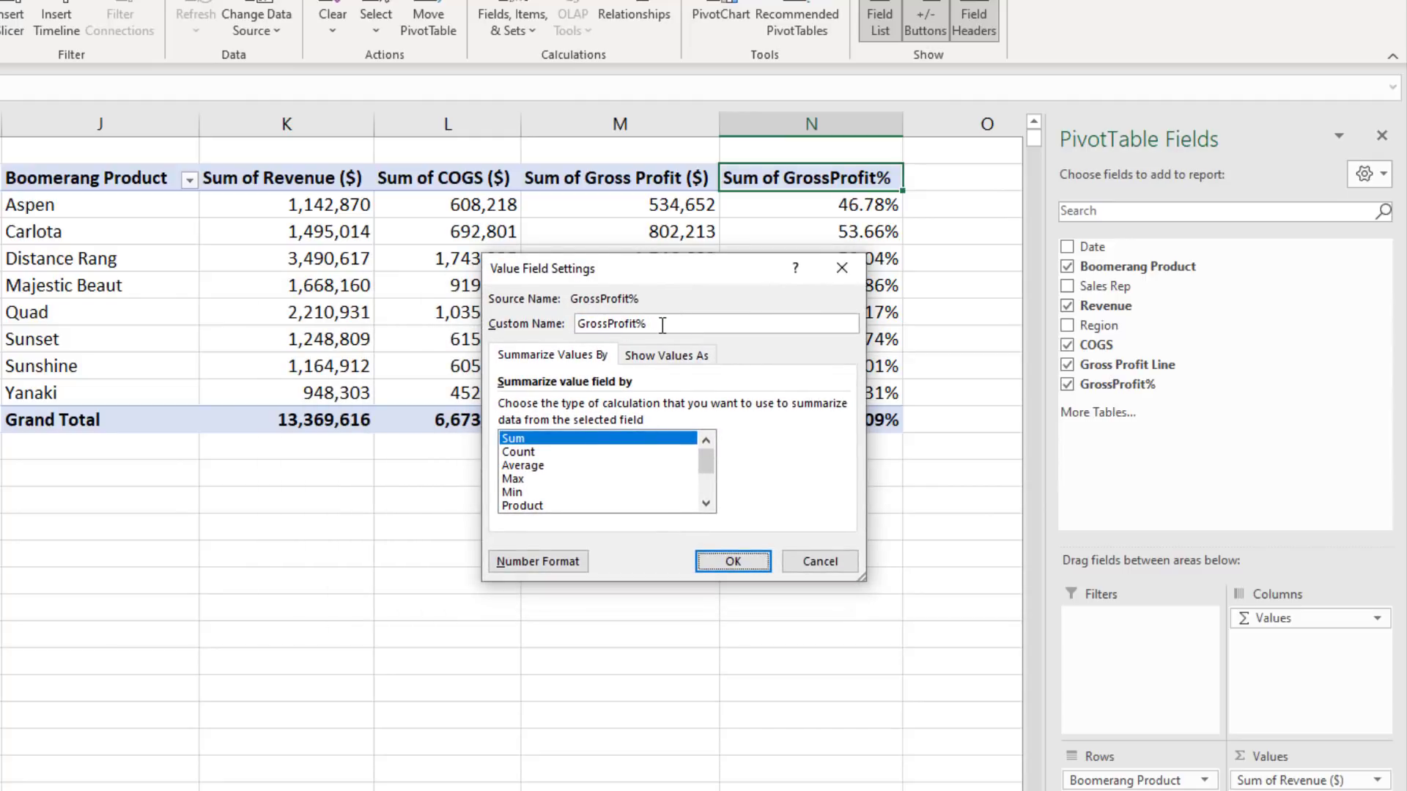
key(End)
click(732, 562)
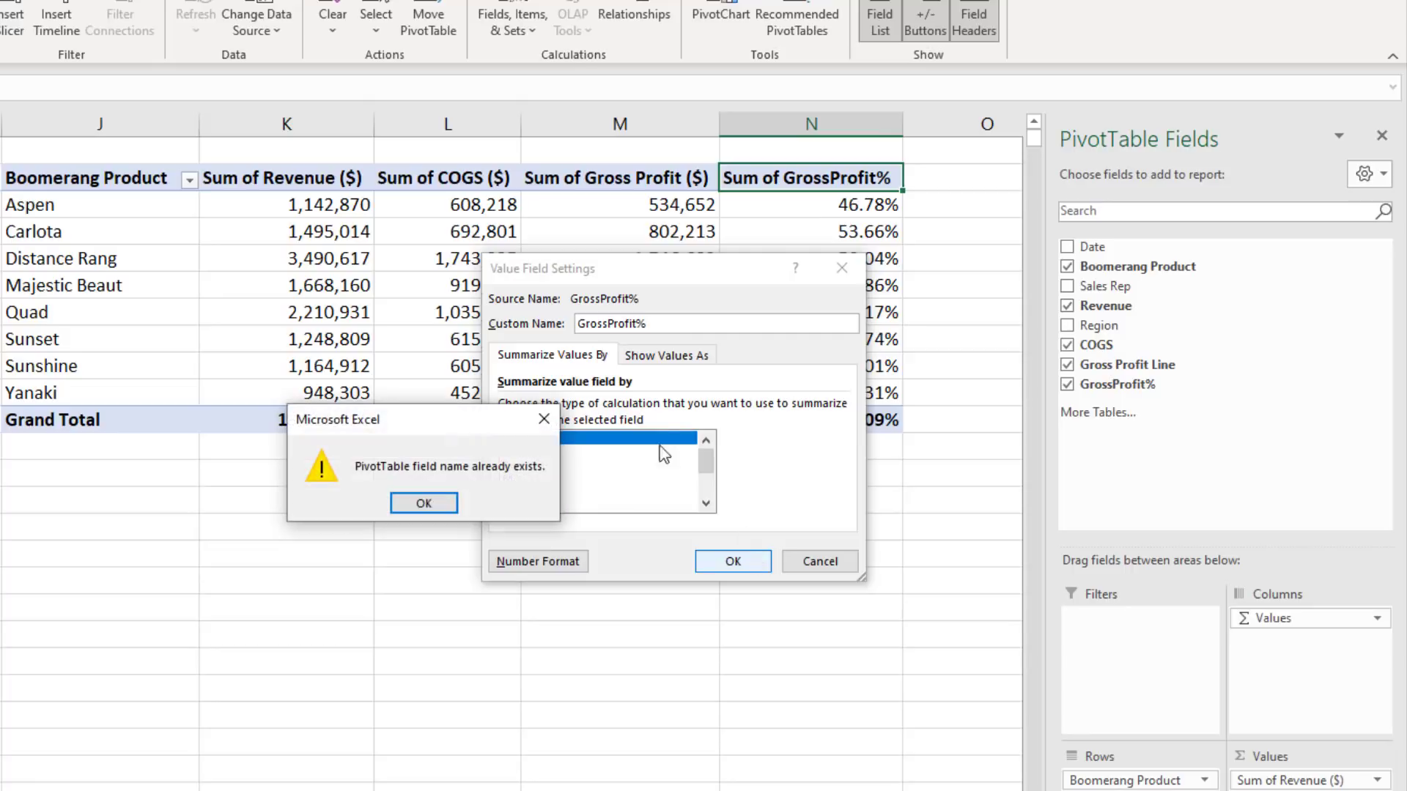
key(Return)
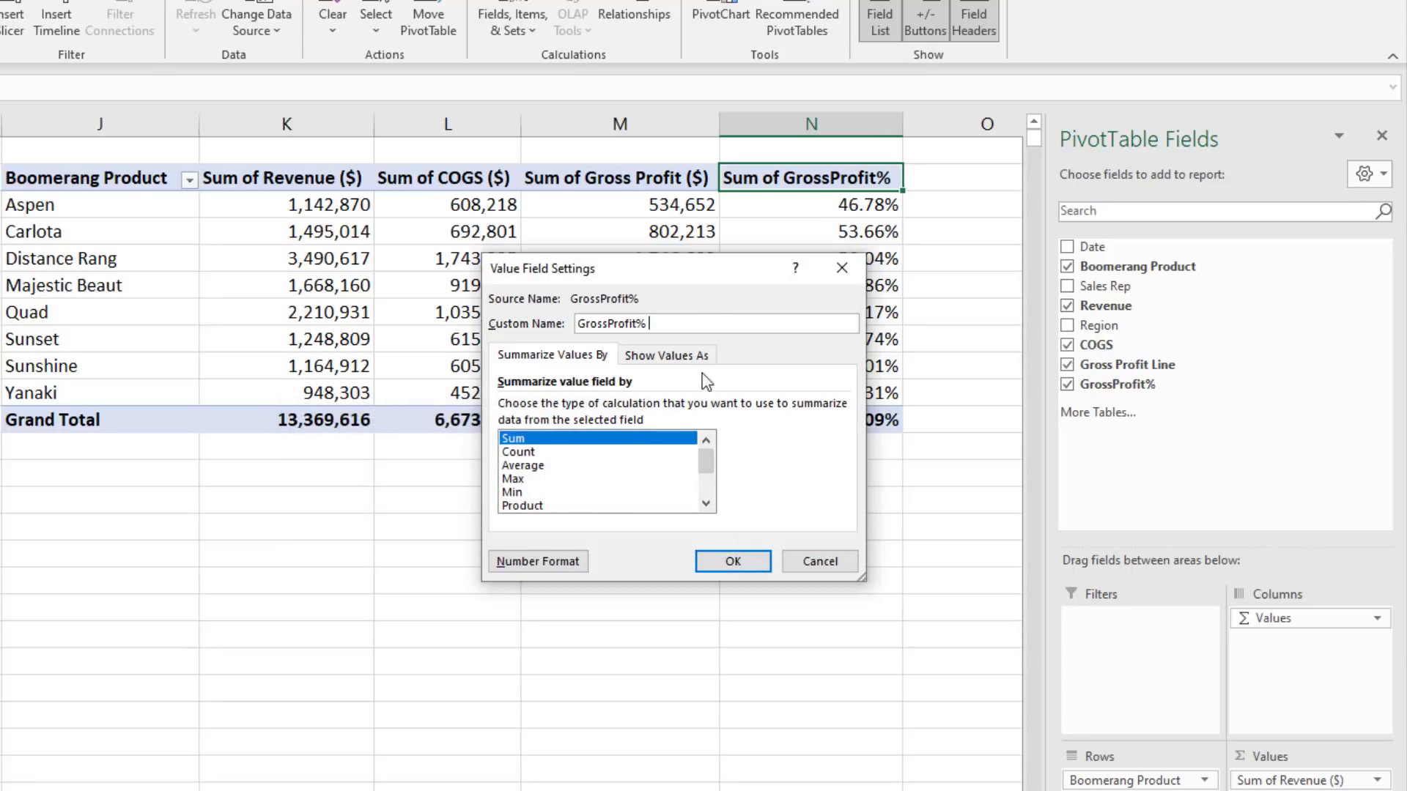
click(750, 562)
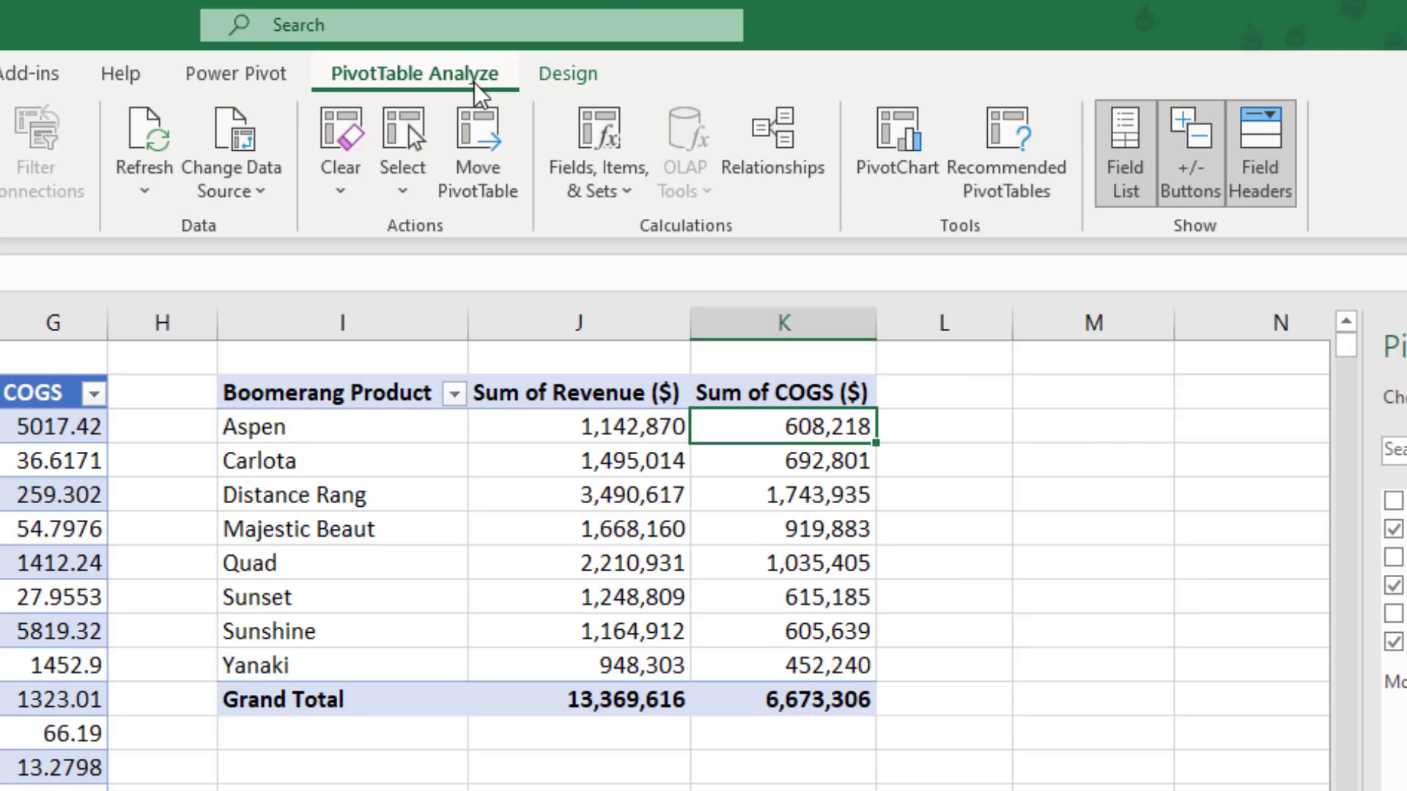
Add calculated field GrossProfit with formula =Revenue-COGS.
click(629, 195)
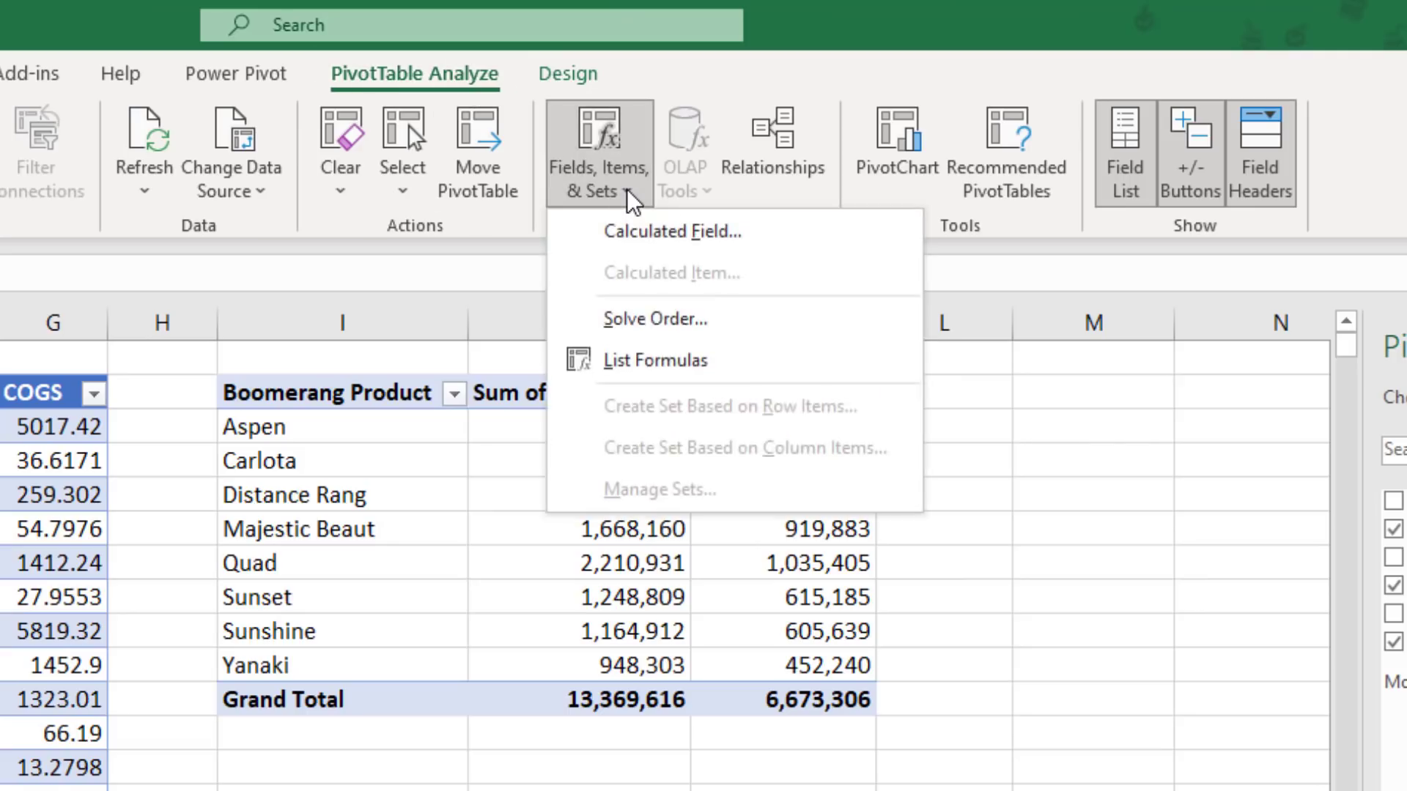
click(700, 233)
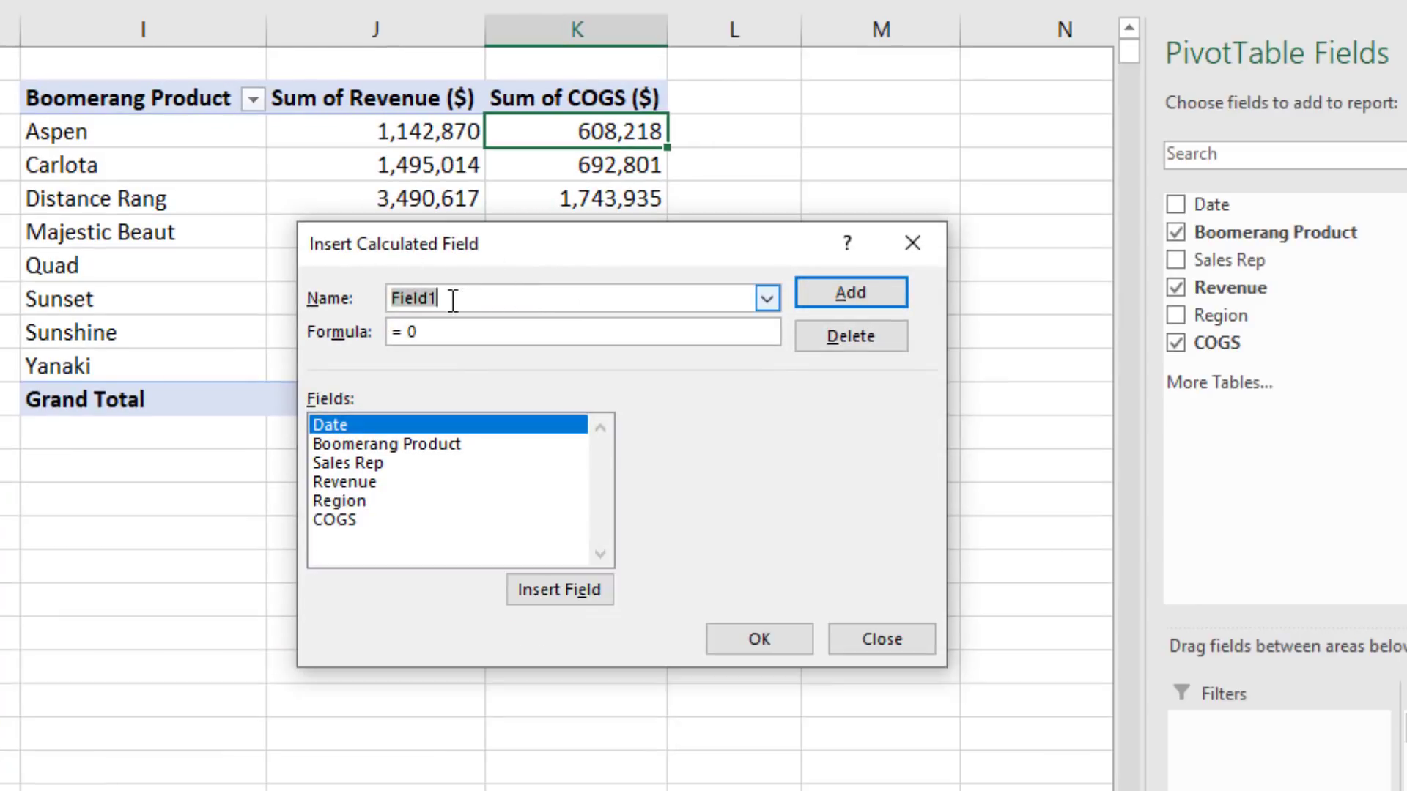
text(GrossProfit)
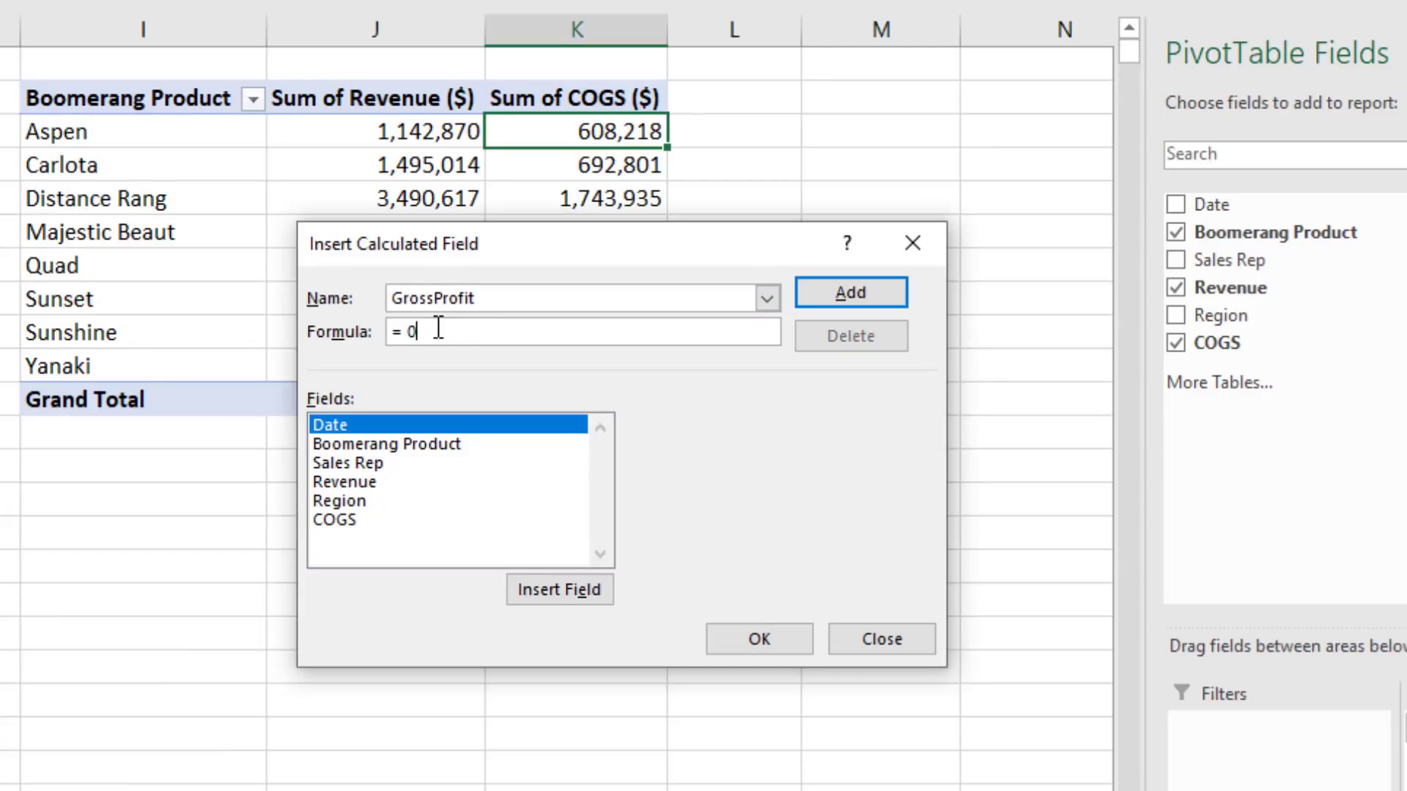
key(BackSpace)
double_click(350, 482)
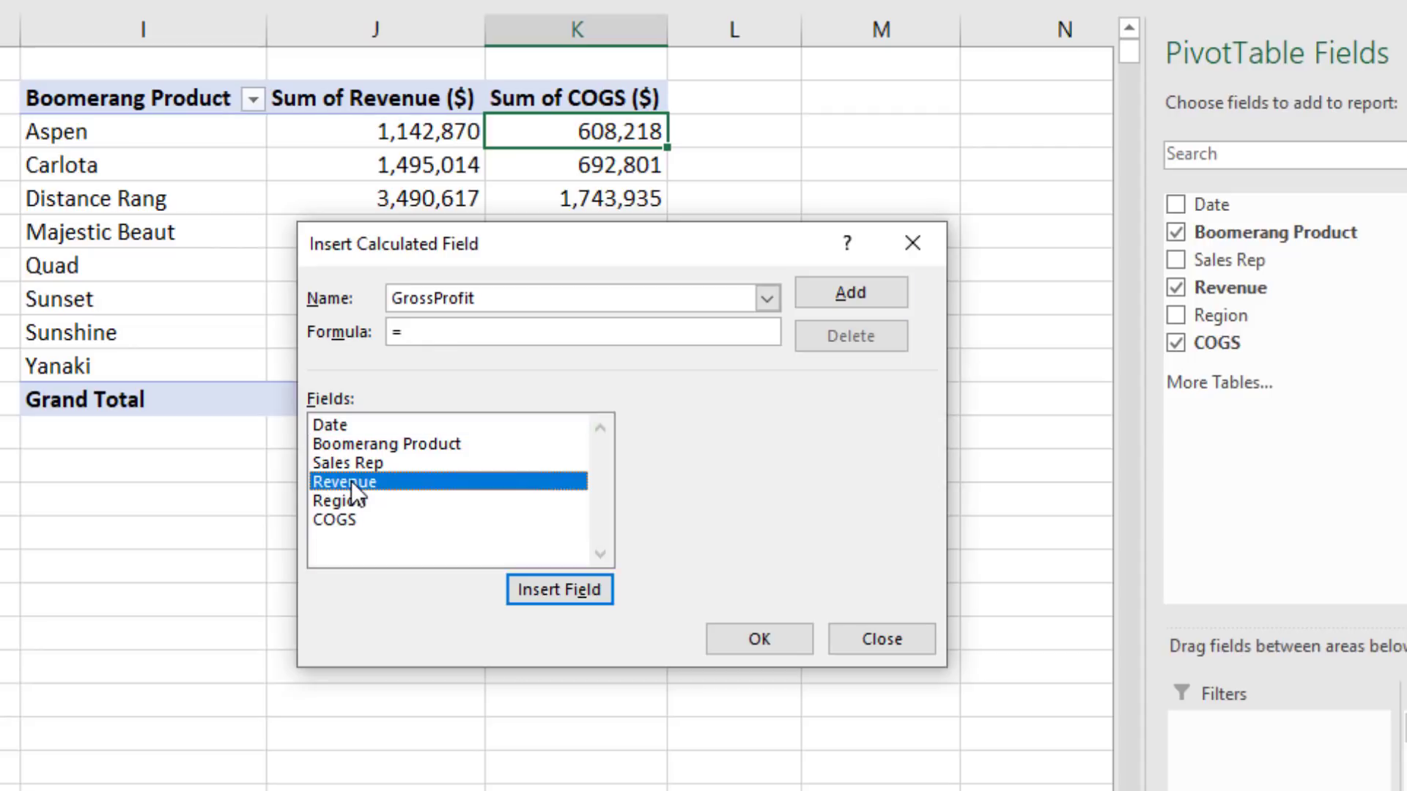
text(-)
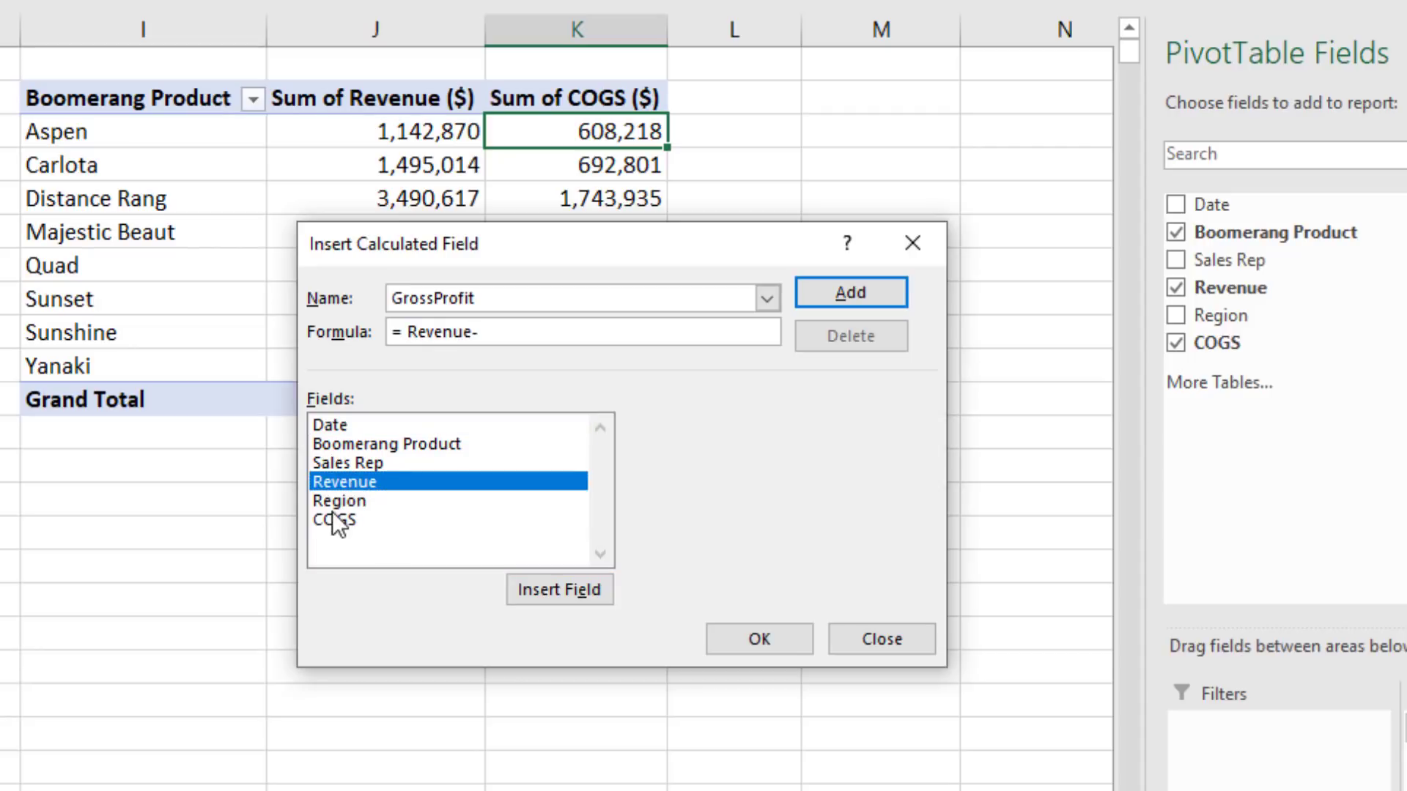
double_click(338, 518)
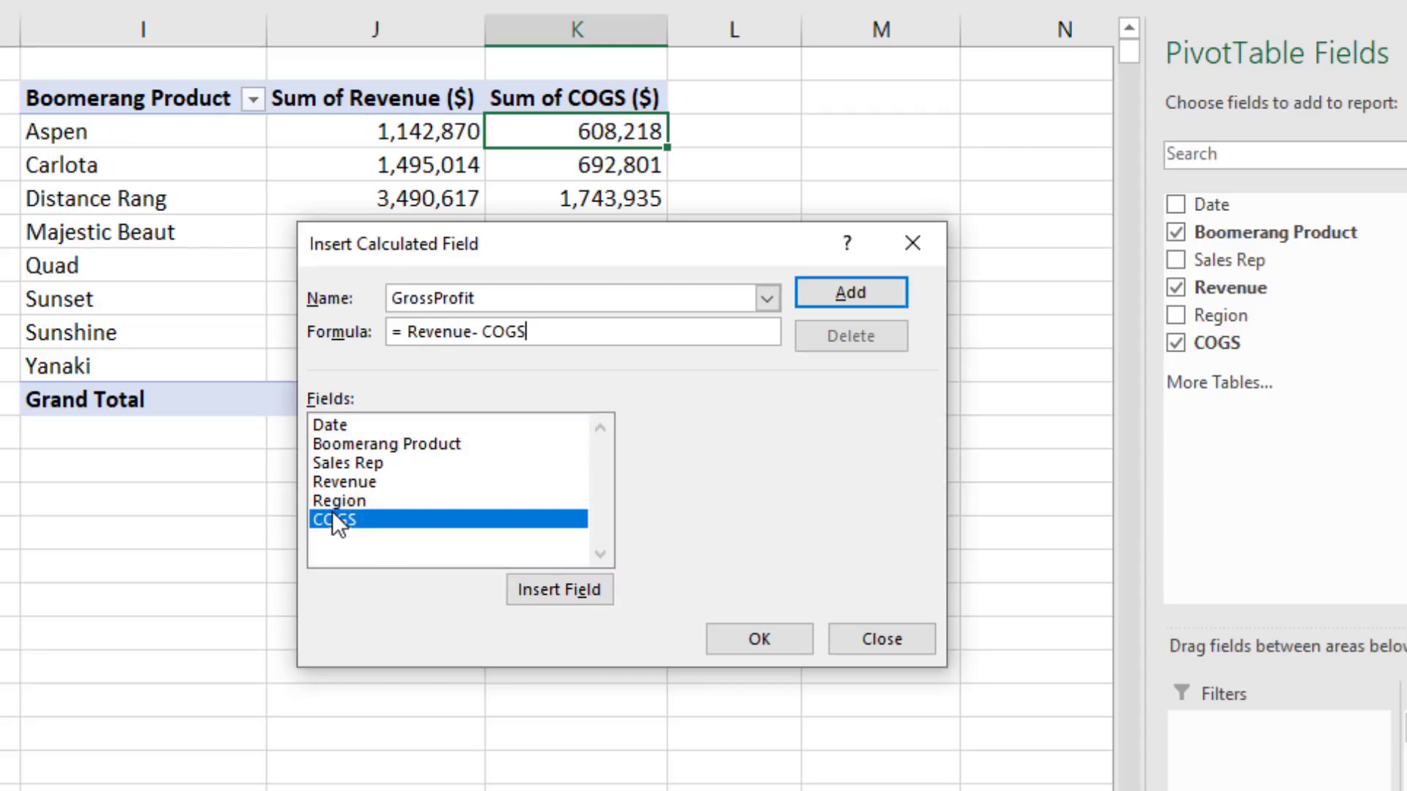
click(842, 290)
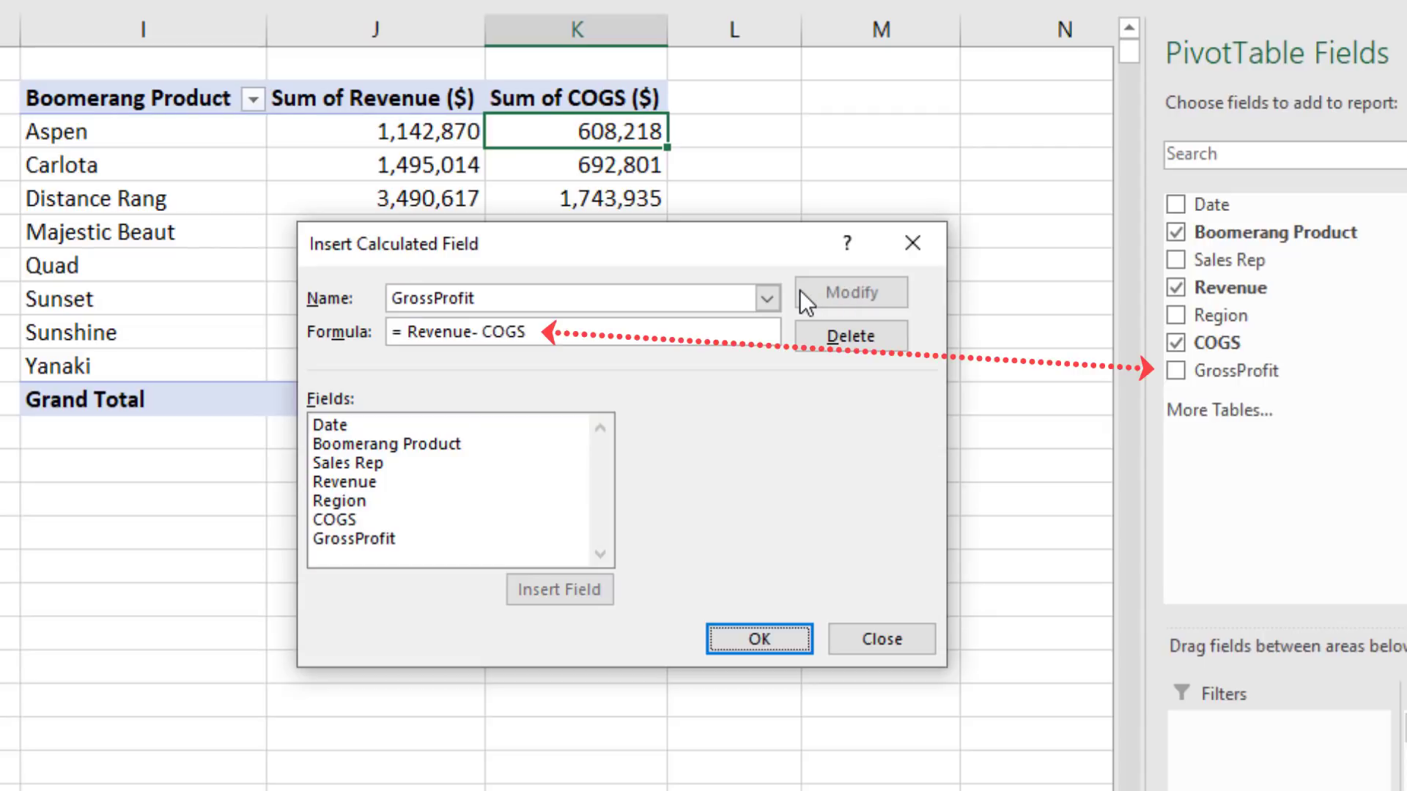
Add calculated field GrossProfit% with formula =GrossProfit/Revenue.
click(509, 299)
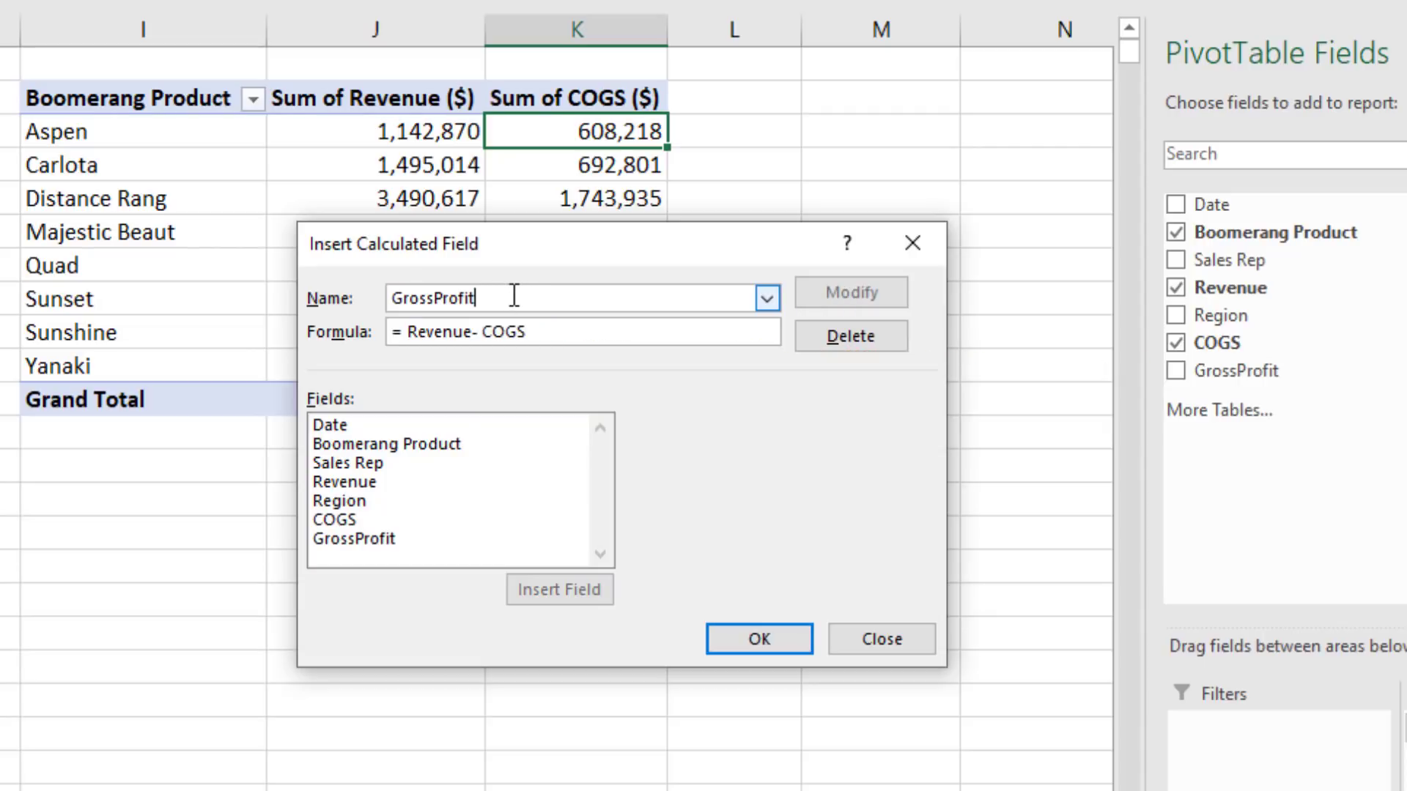
text(%)
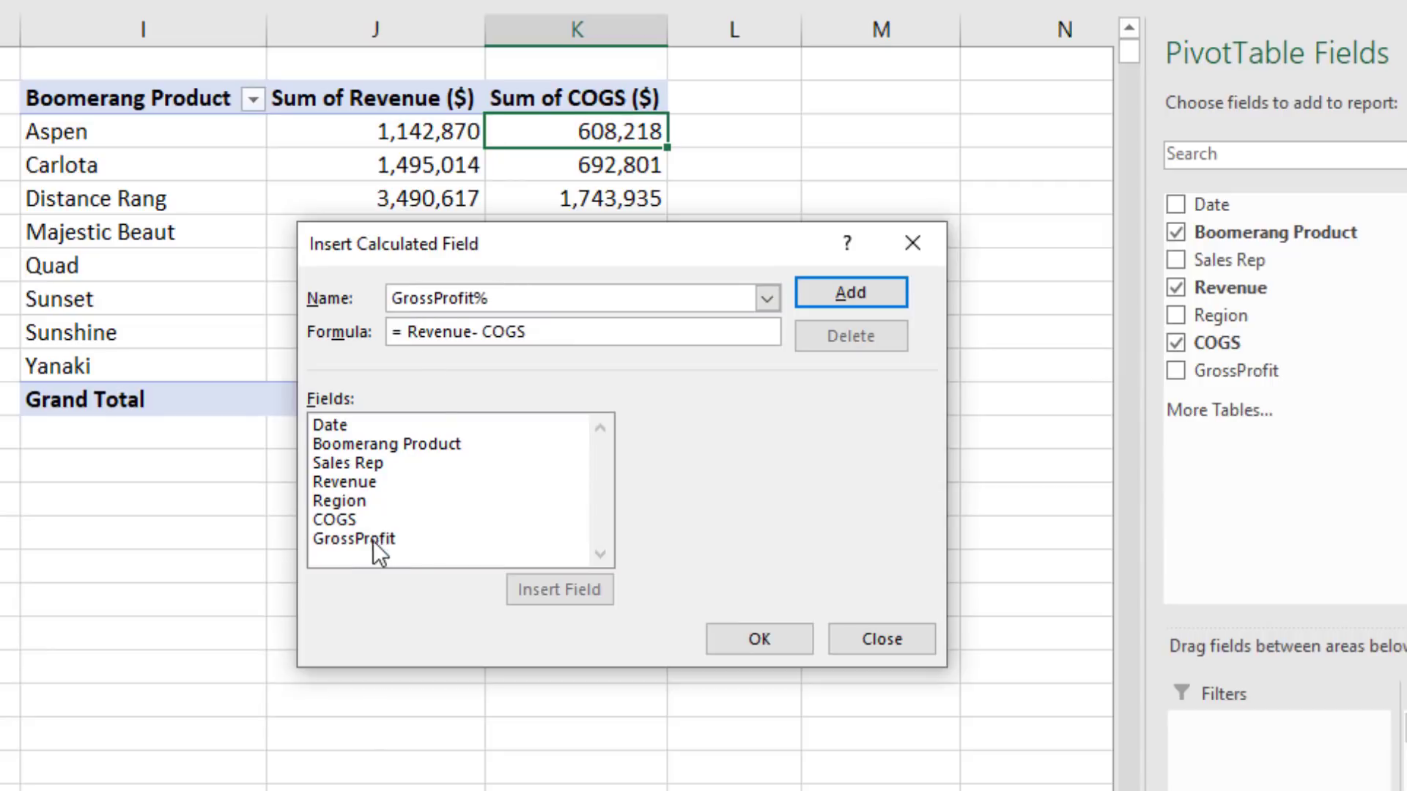
double_click(354, 542)
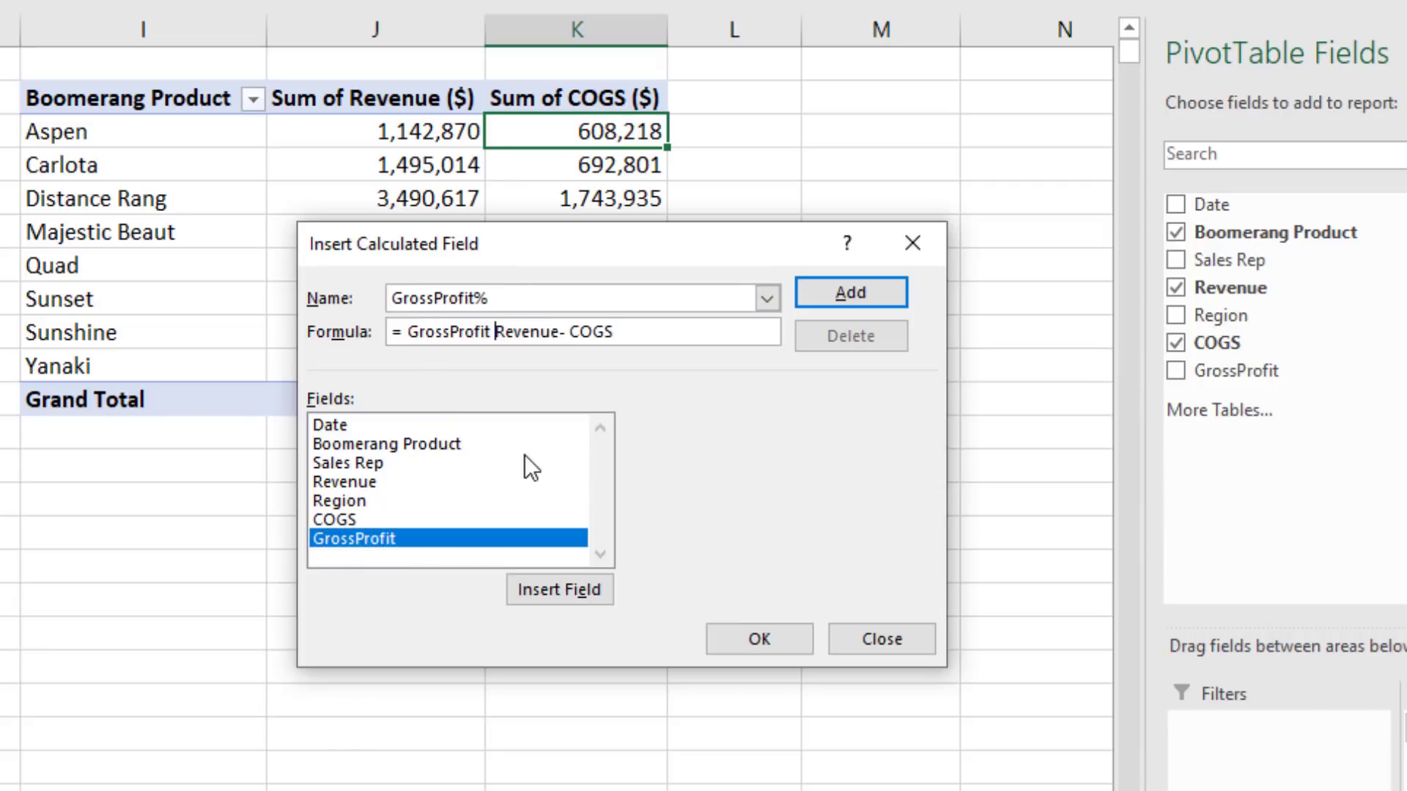
text(/)
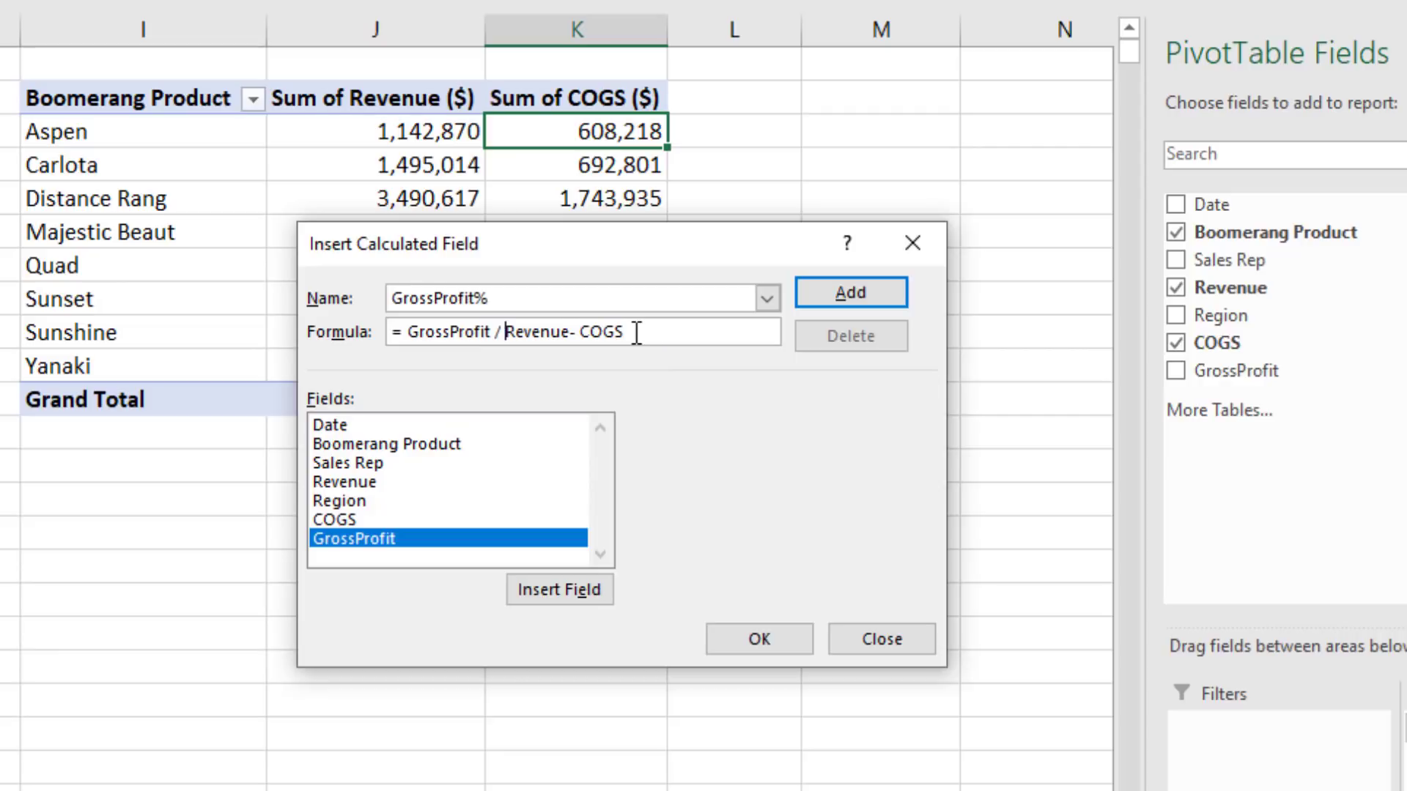
click(636, 332)
key(BackSpace)
key(BackSpace)
key(BackSpace)
key(BackSpace)
key(BackSpace)
key(BackSpace)
click(890, 291)
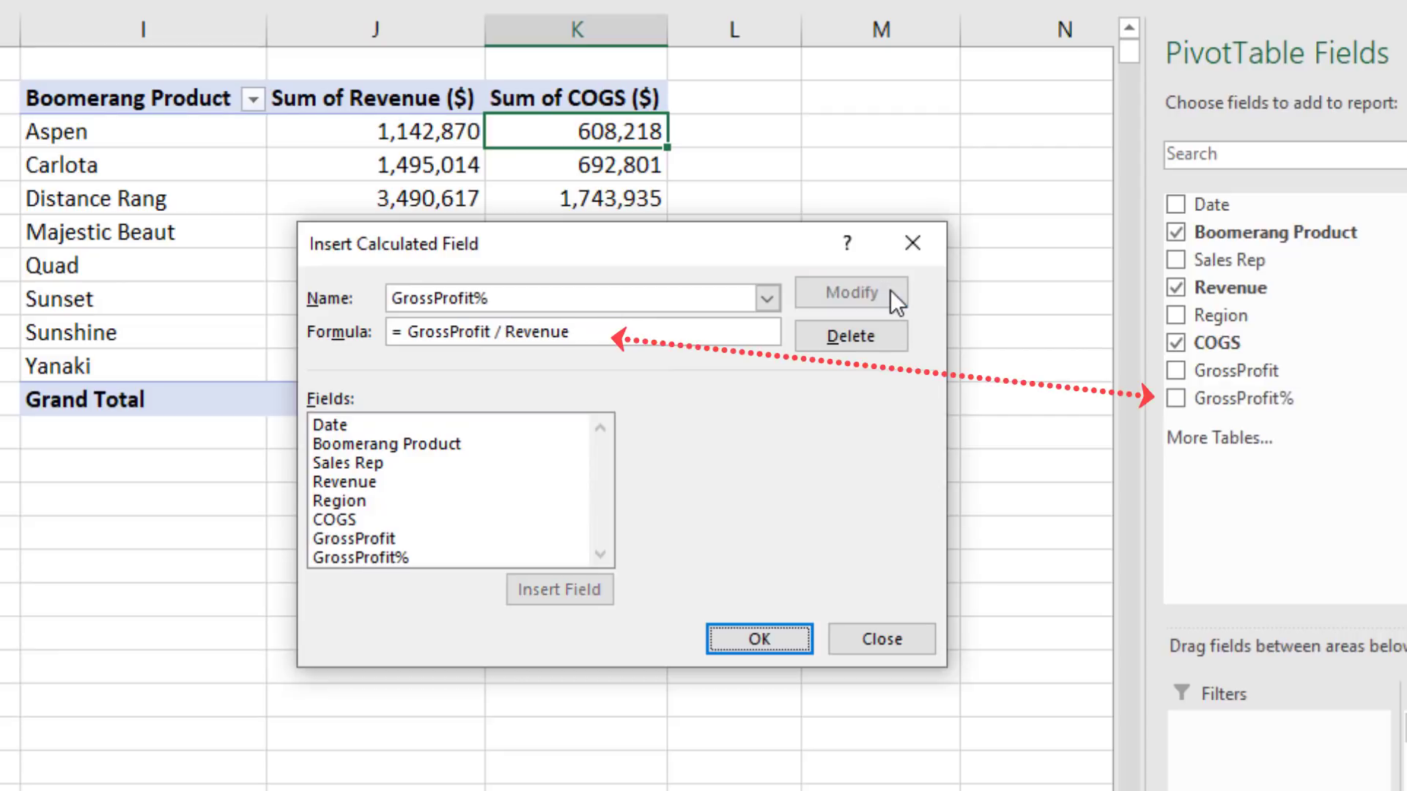
Place both fields in the pivot, renaming GrossProfit% without 'Sum of' and formatting as two-decimal percentage.
click(751, 648)
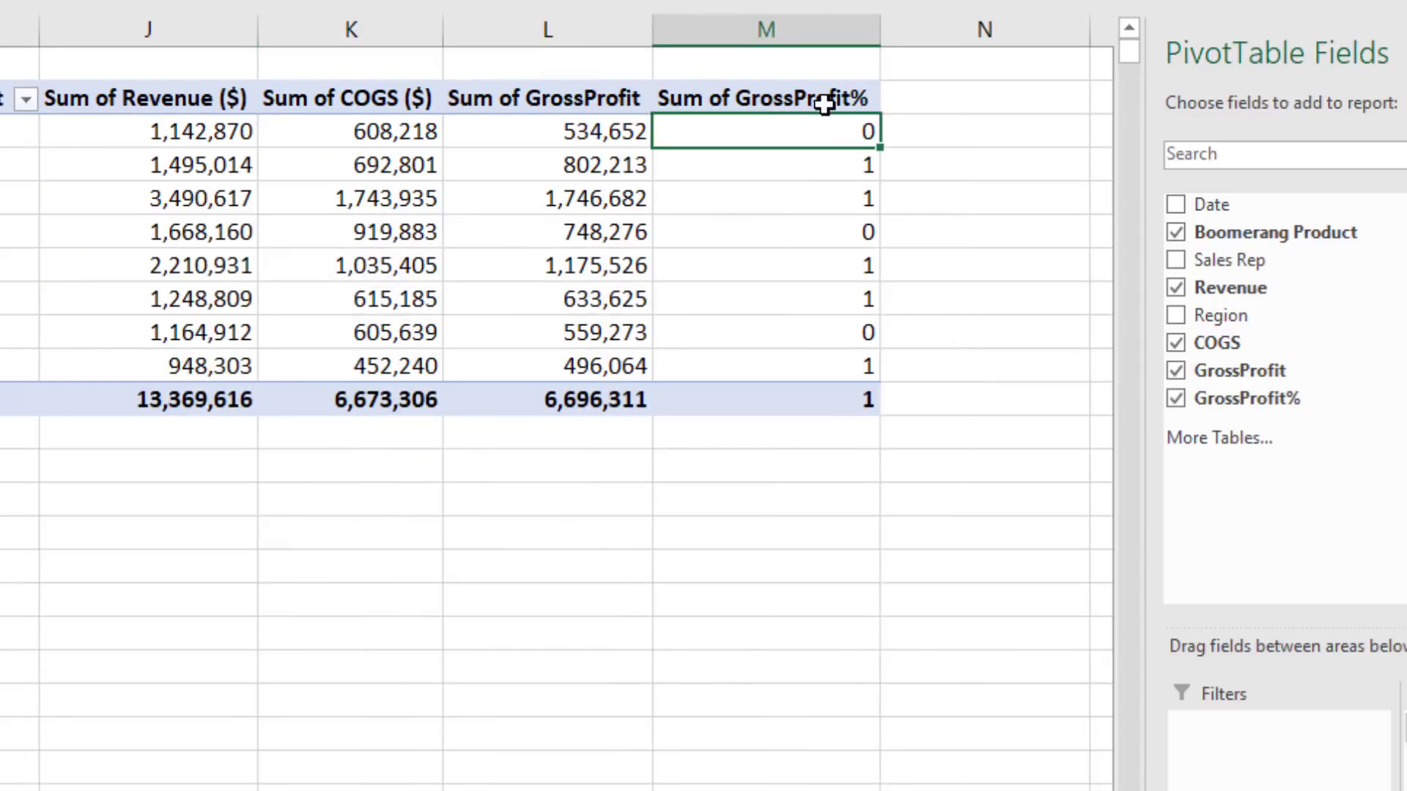
double_click(735, 99)
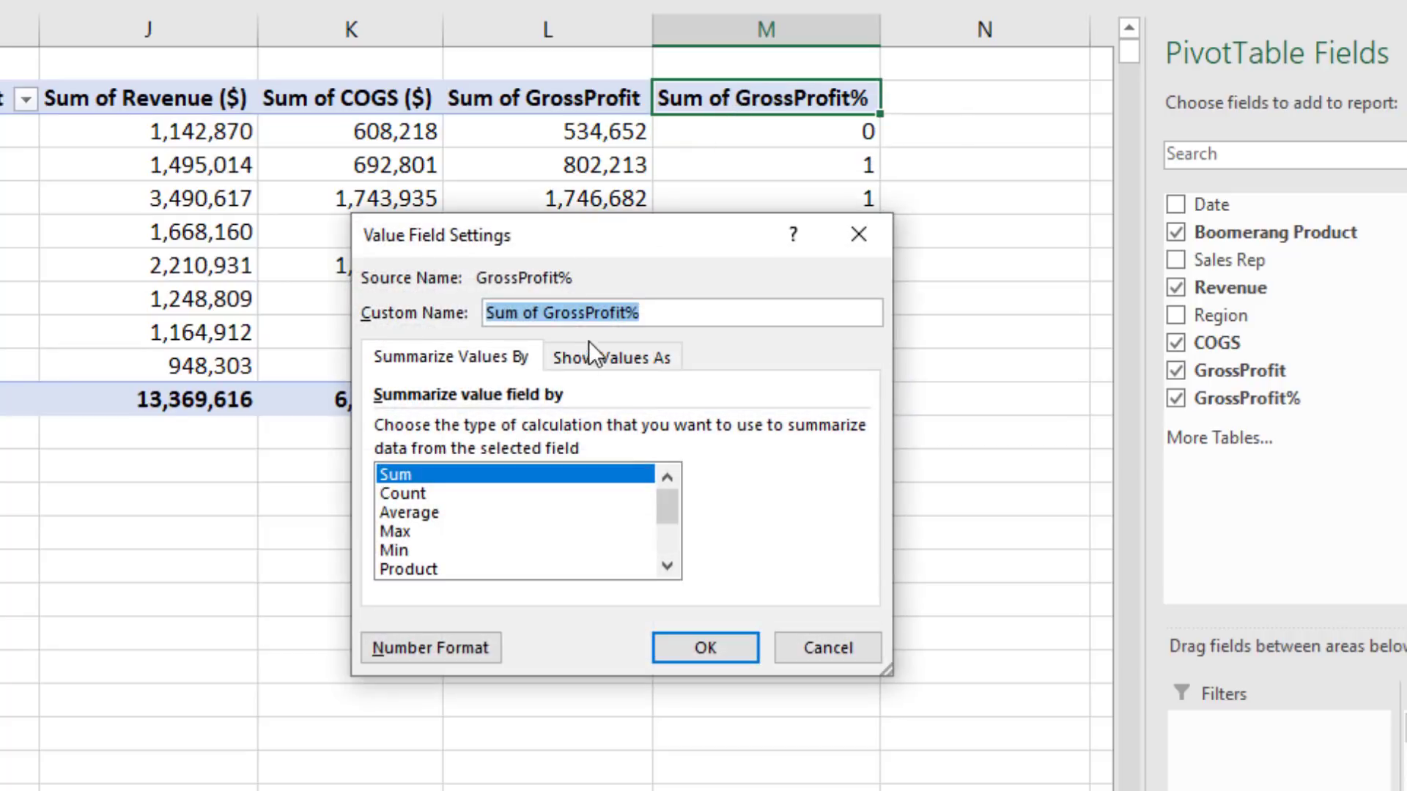
key(Left)
key(ctrl+Right)
key(ctrl+Right)
key(BackSpace)
key(BackSpace)
key(BackSpace)
key(BackSpace)
key(BackSpace)
key(BackSpace)
key(BackSpace)
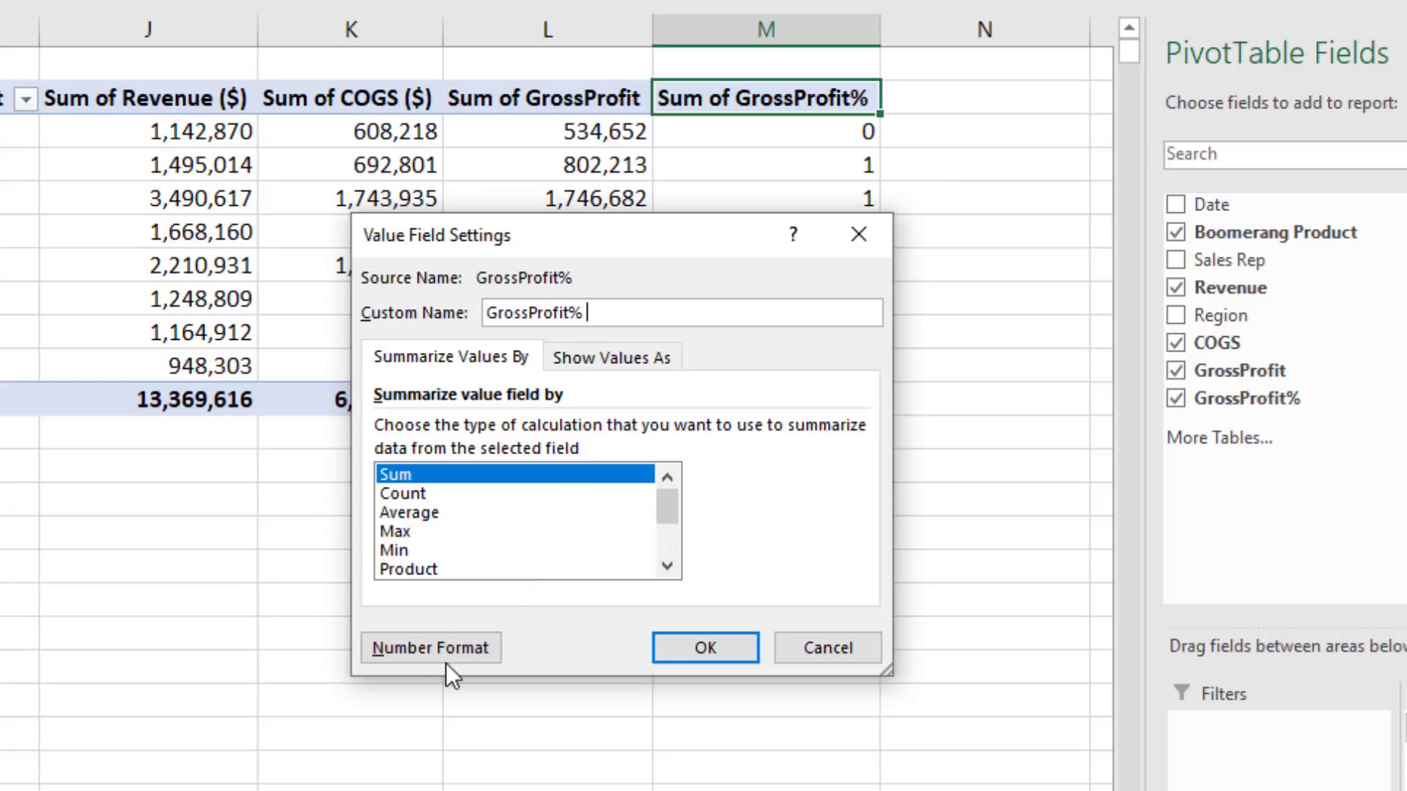
click(415, 652)
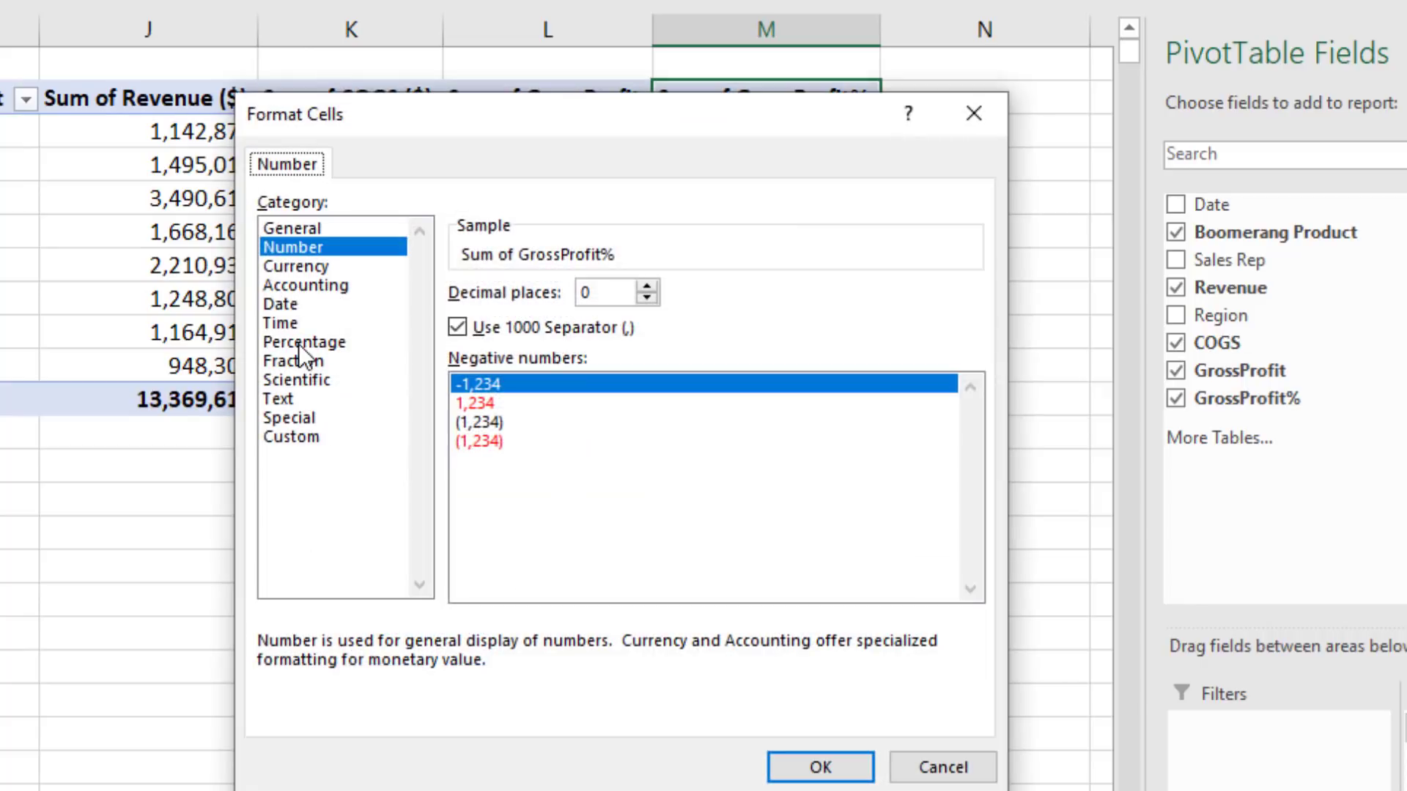
click(298, 343)
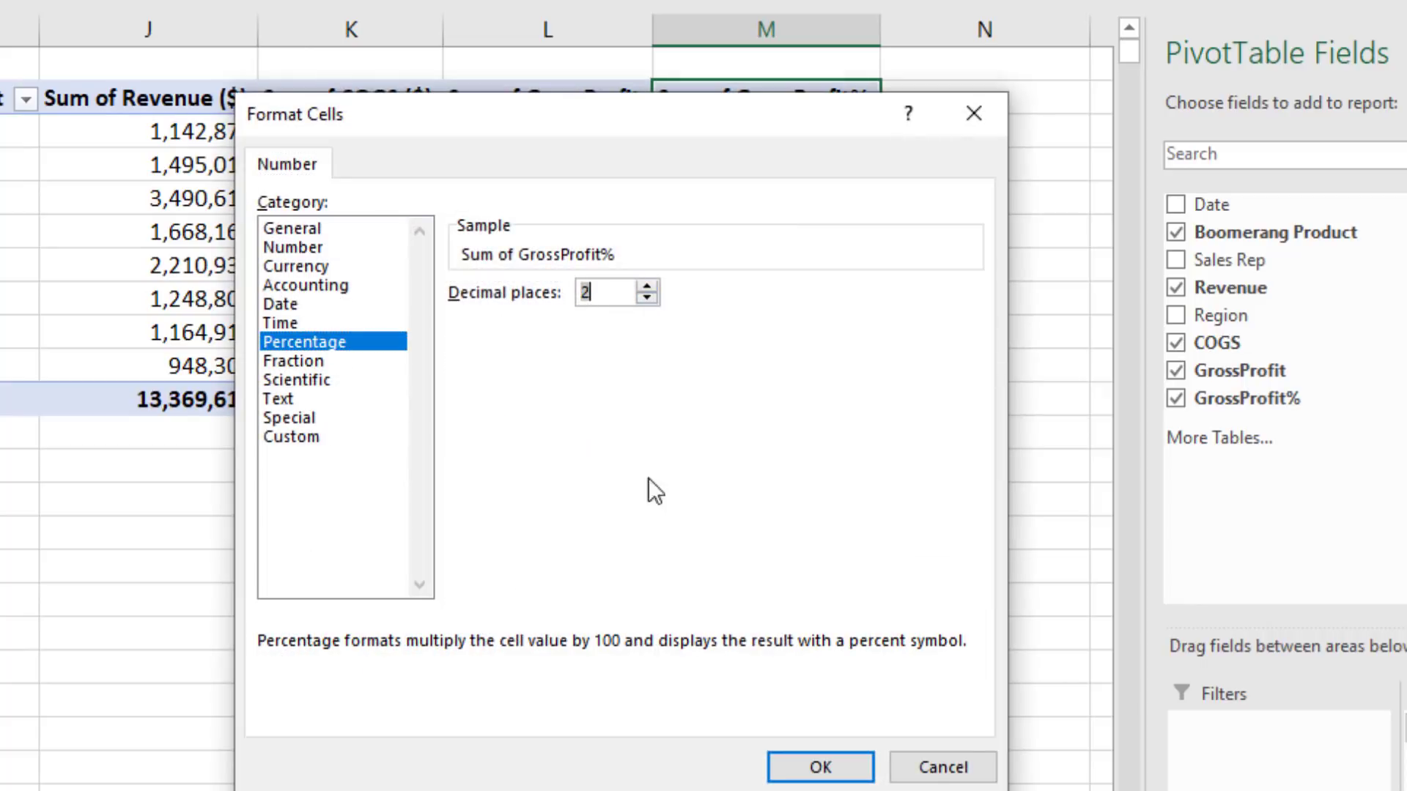
click(800, 765)
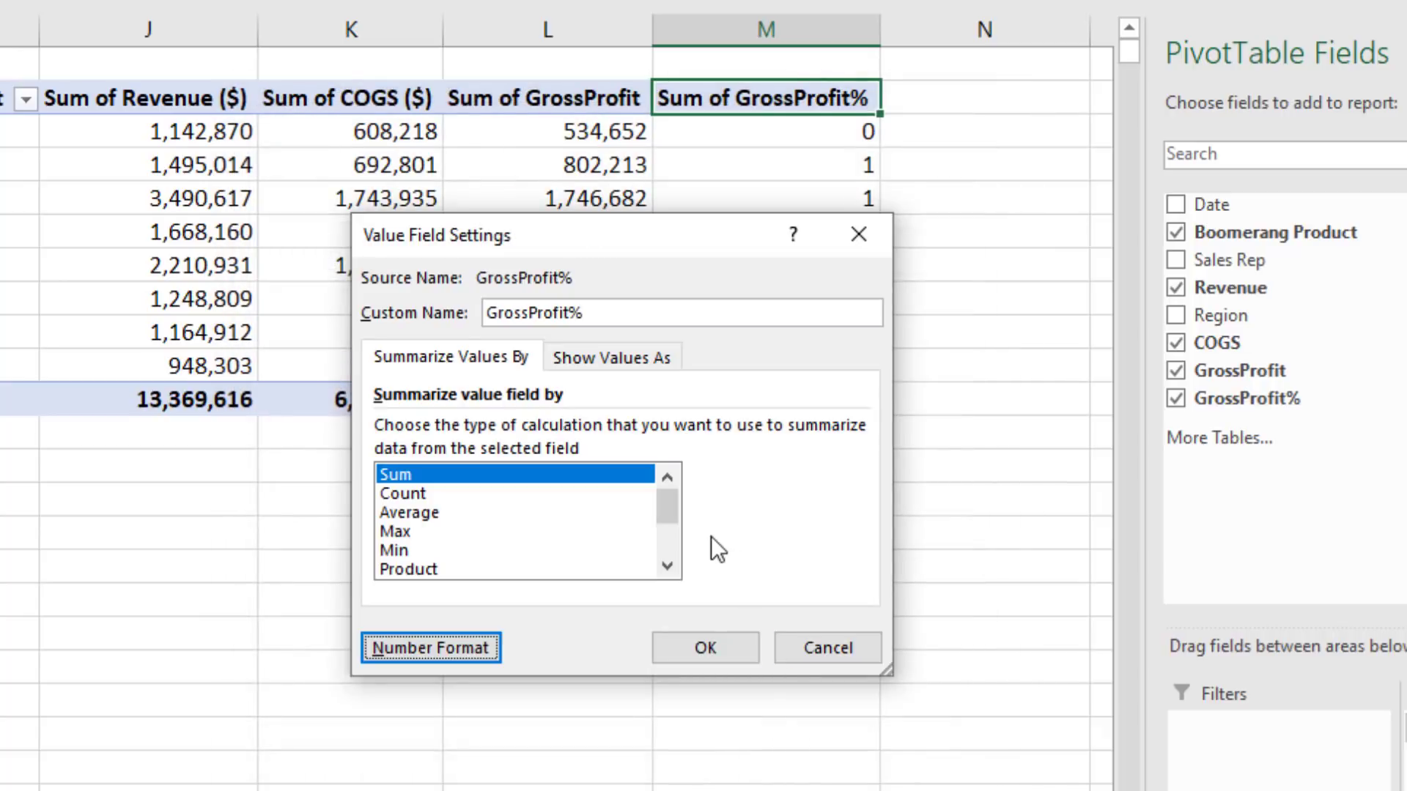
click(734, 647)
Retitle the profit column Sum of GrossProfit ($) and autofit column L.
key(Left)
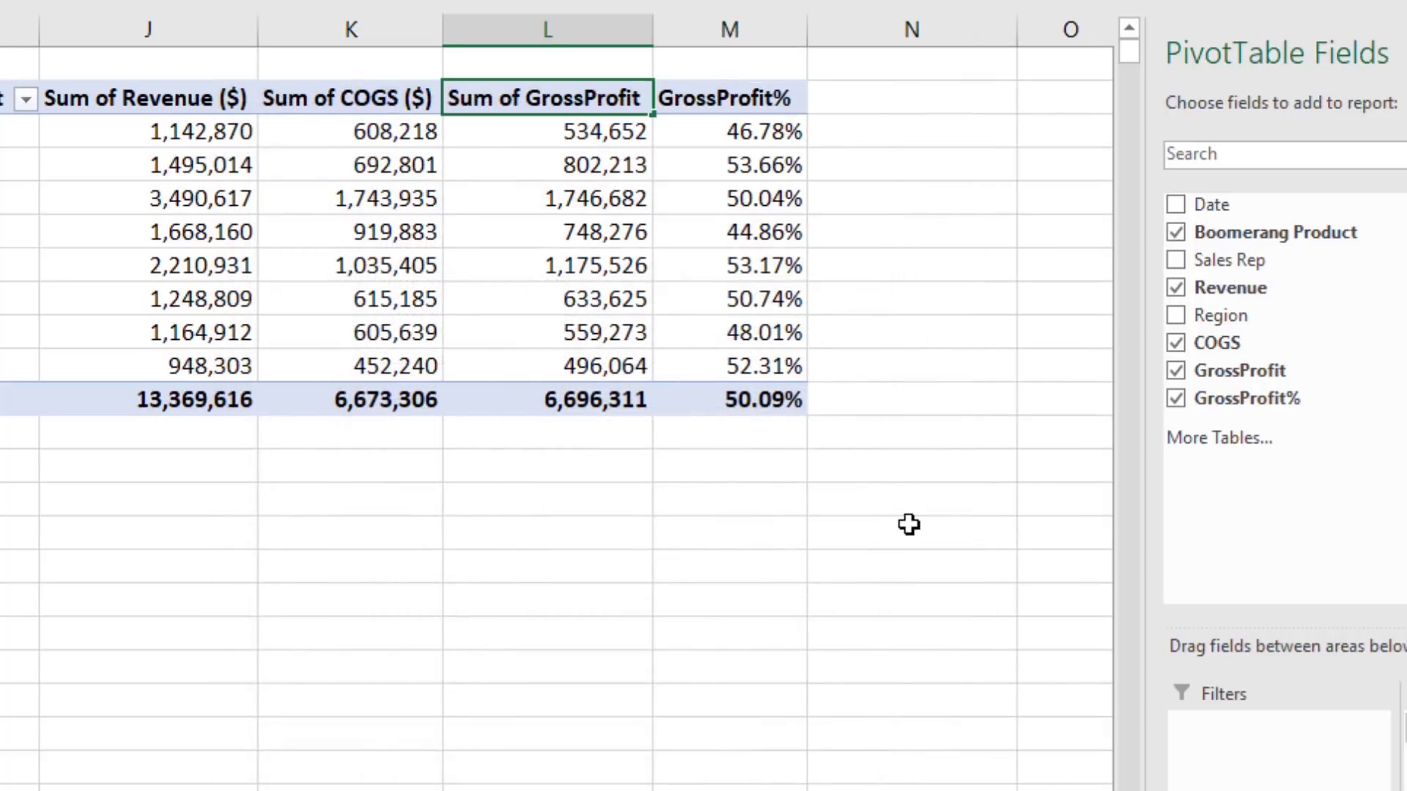
text(($))
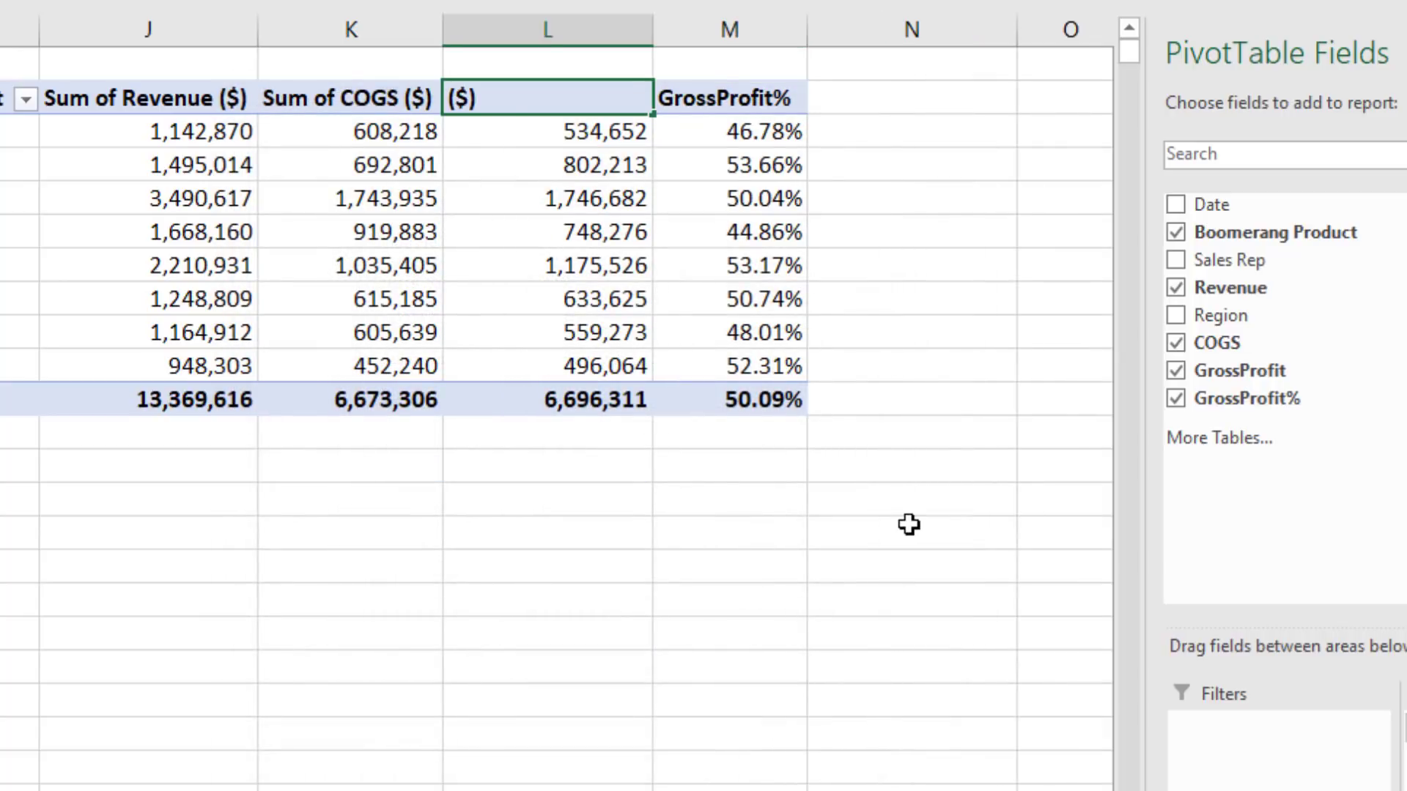
key(Return)
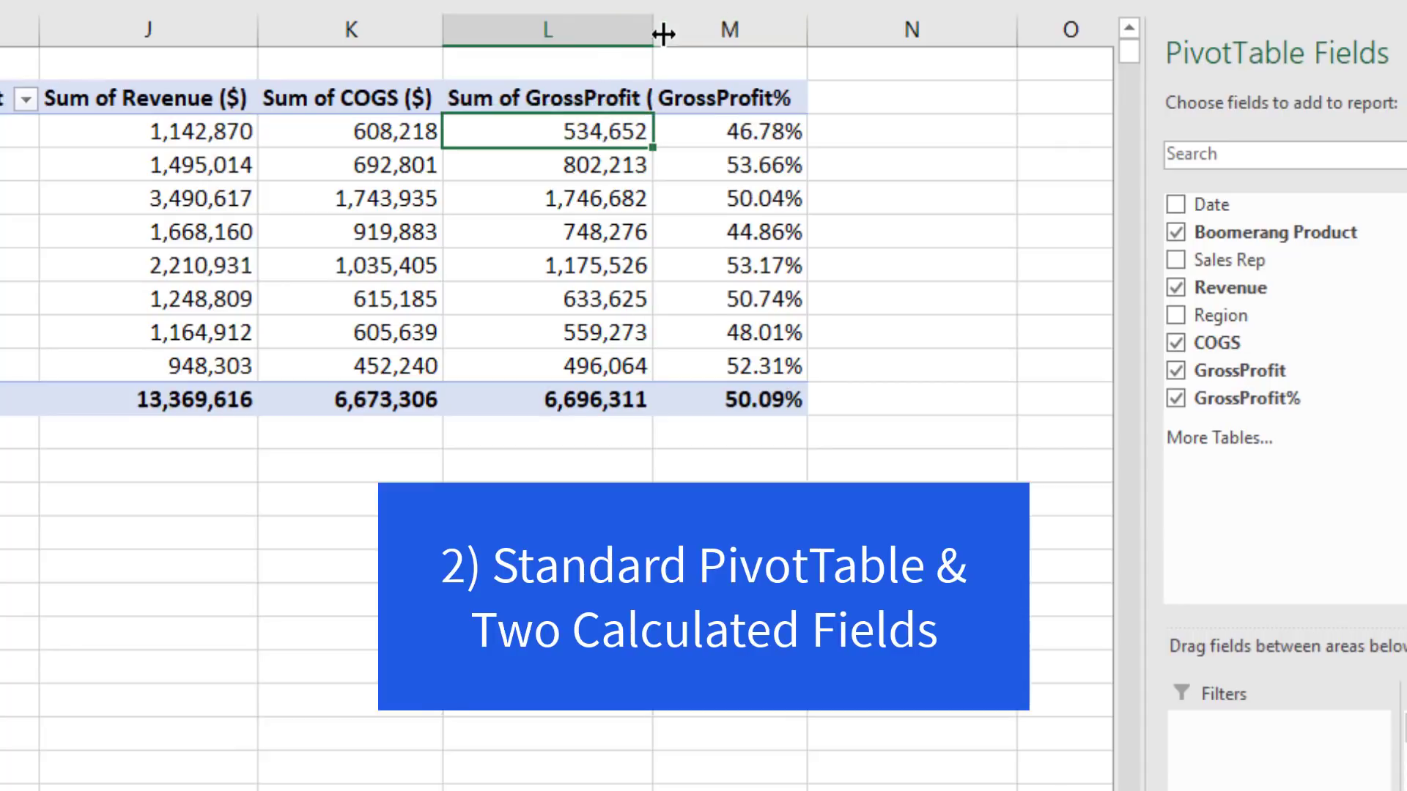
double_click(663, 34)
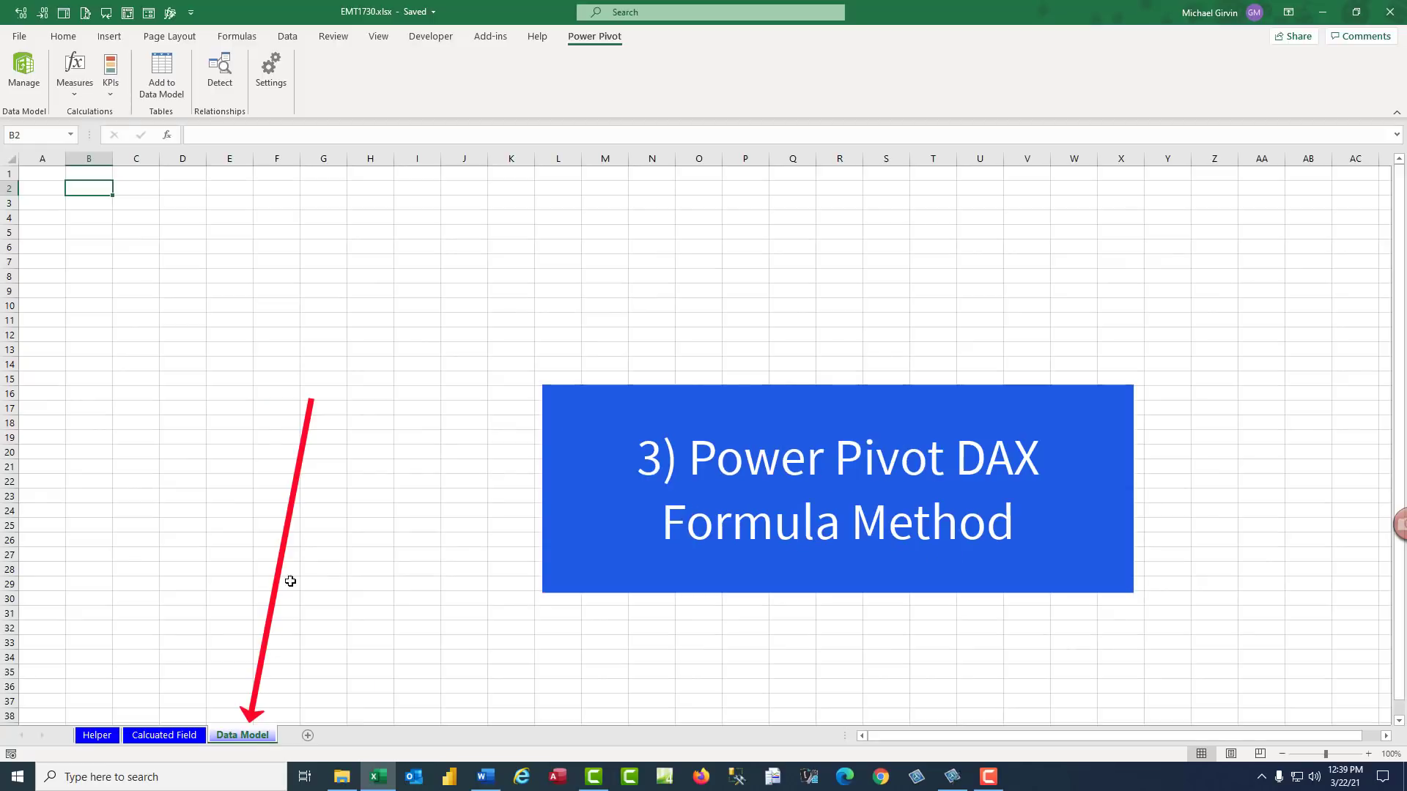
Open the Calcuated Field sheet and select a cell in its sales data table.
click(161, 735)
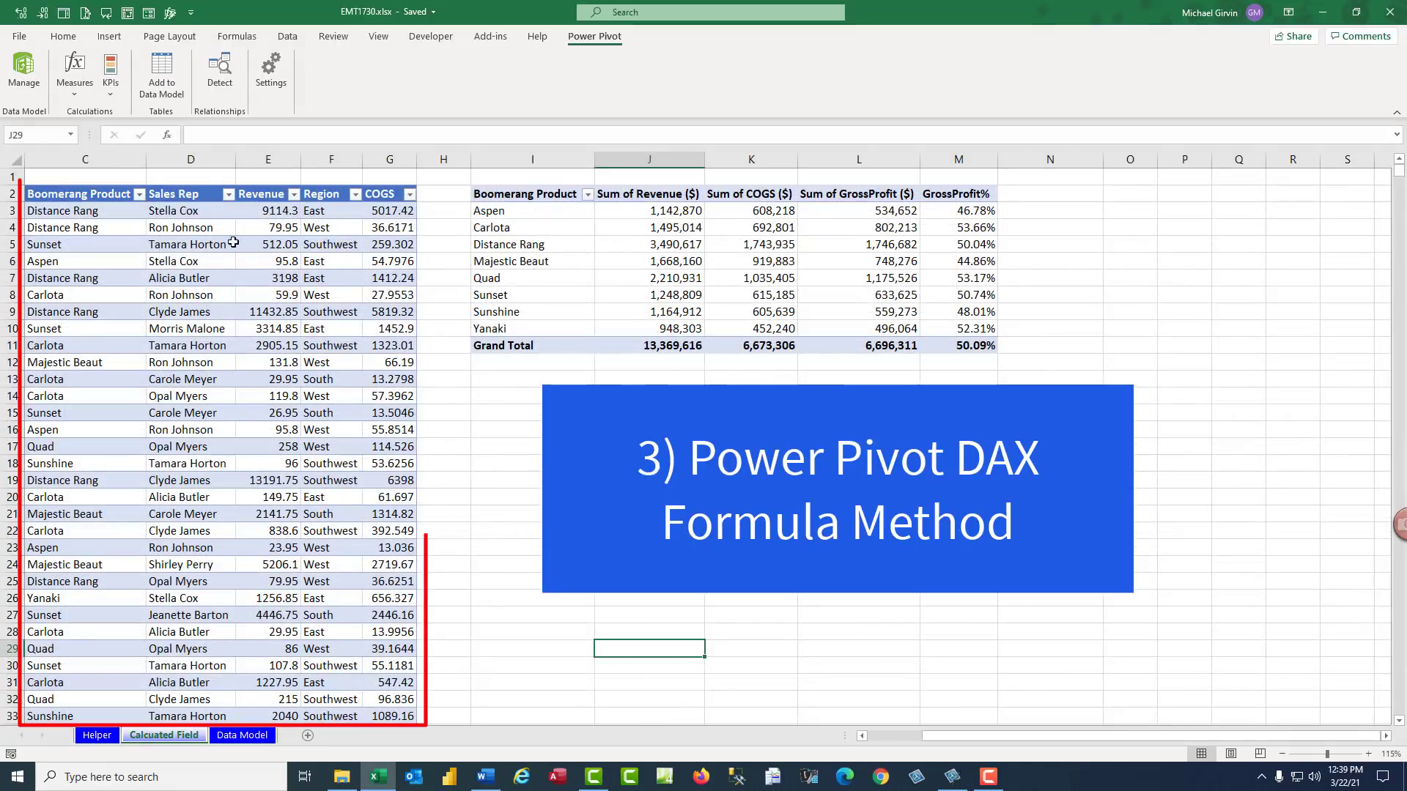
click(208, 281)
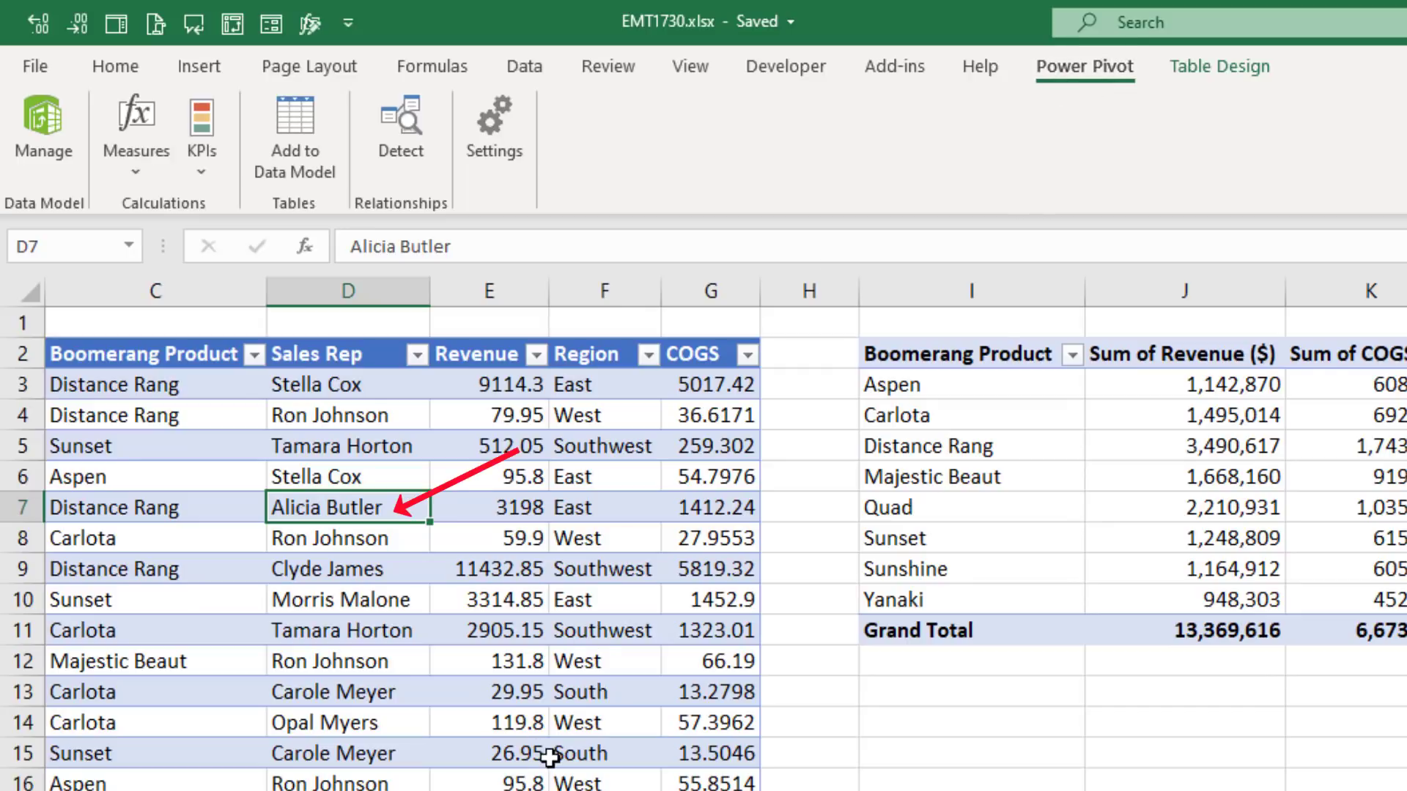
key(alt)
key(n)
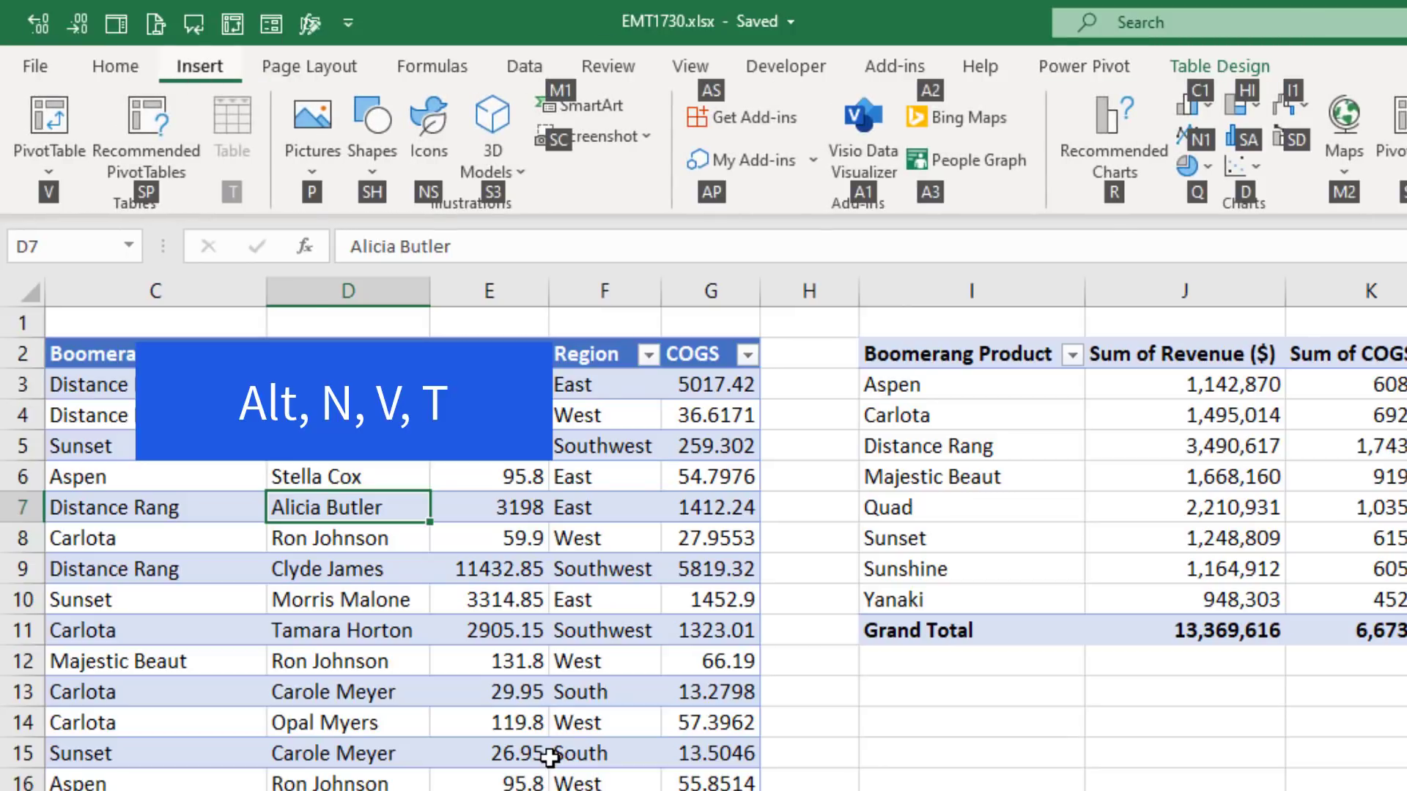
key(v)
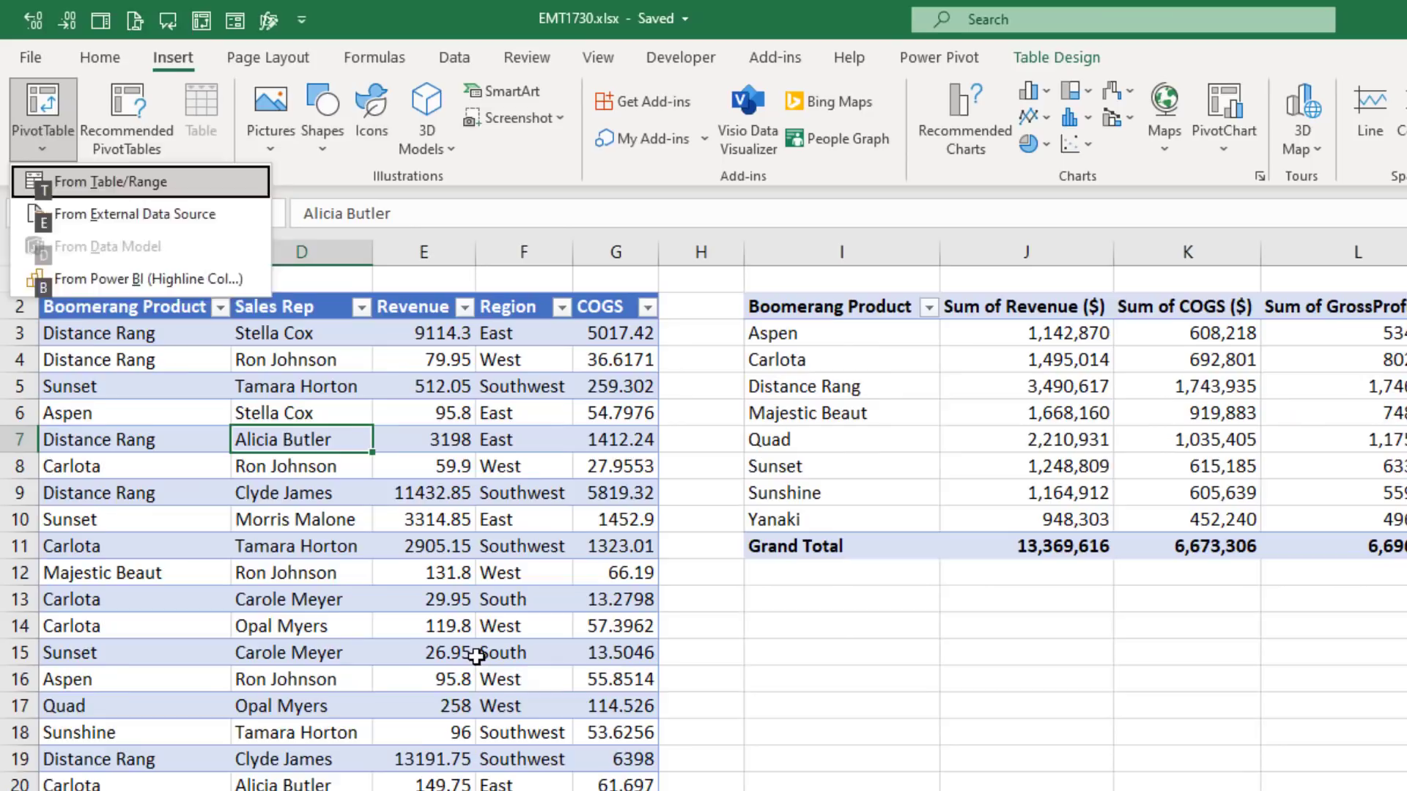
key(t)
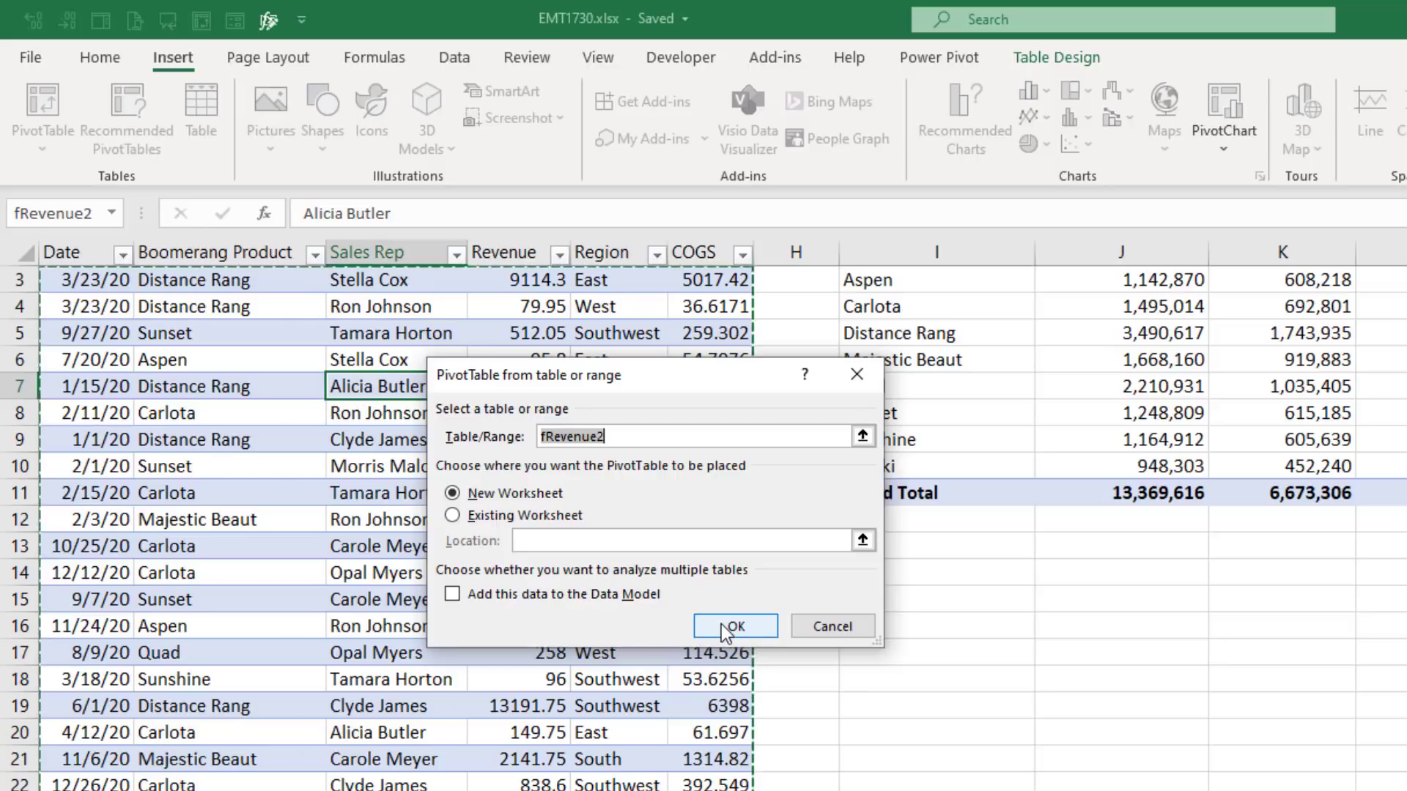
key(Escape)
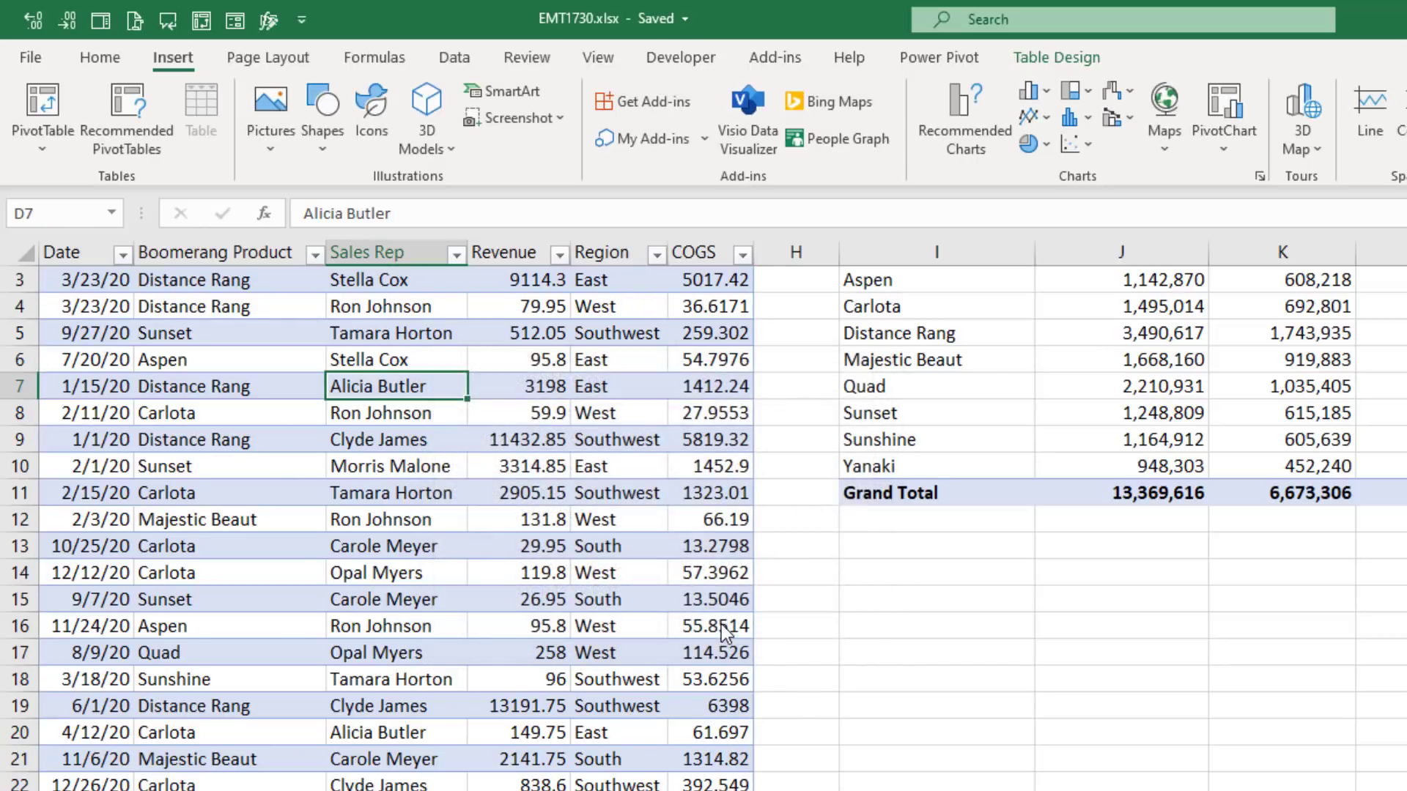
scroll(273, 577, up, 1)
Load the sales table into Power Query and rename the query fRev.
click(455, 57)
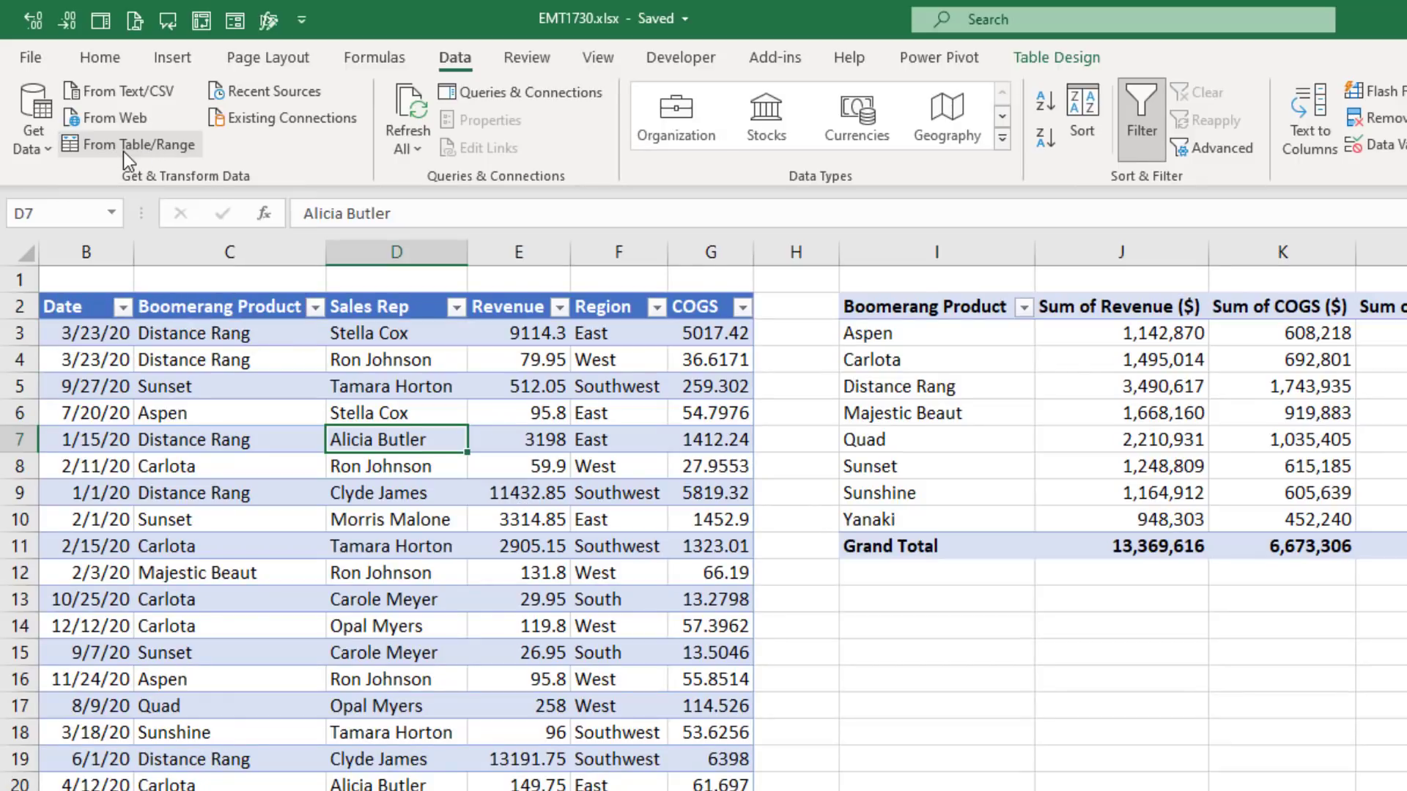
click(123, 151)
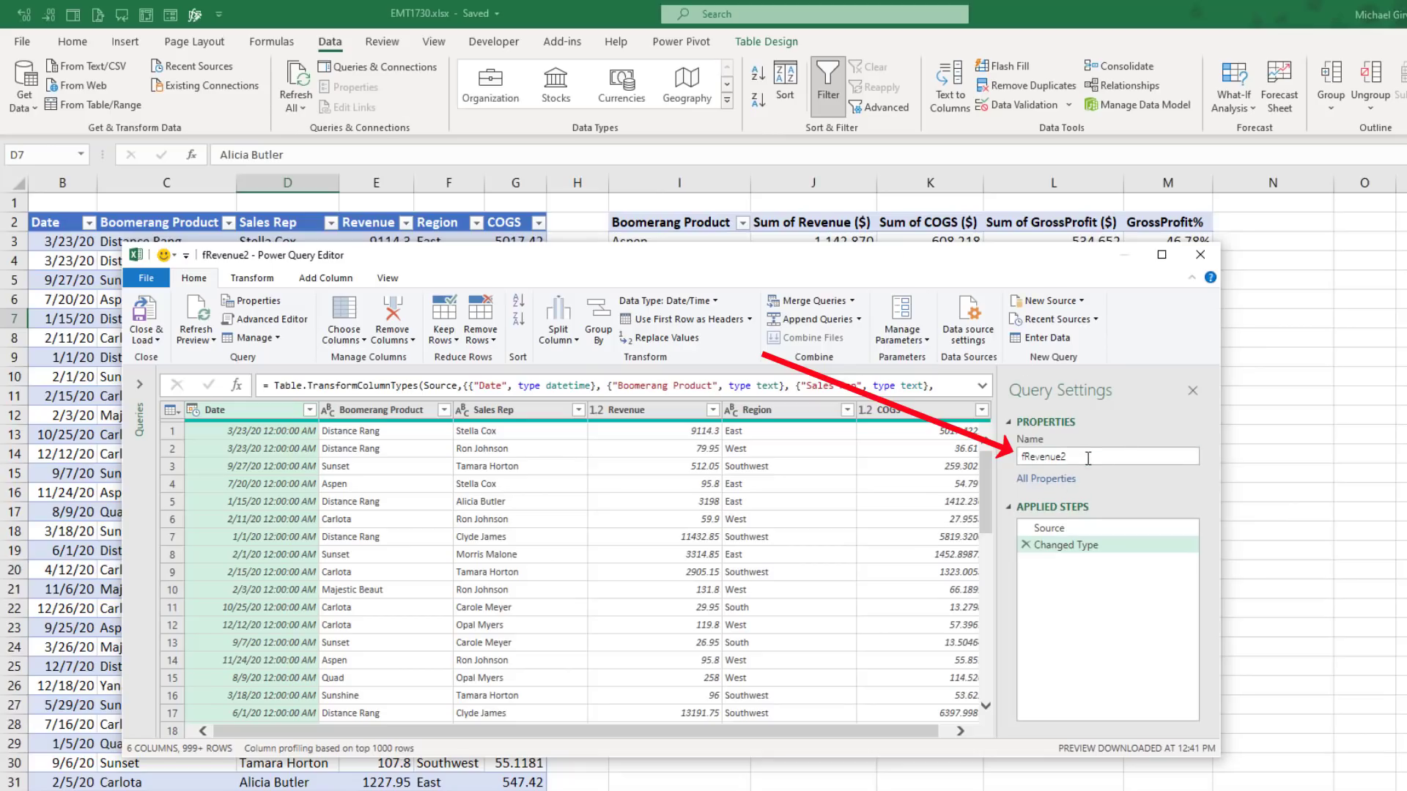
click(1088, 457)
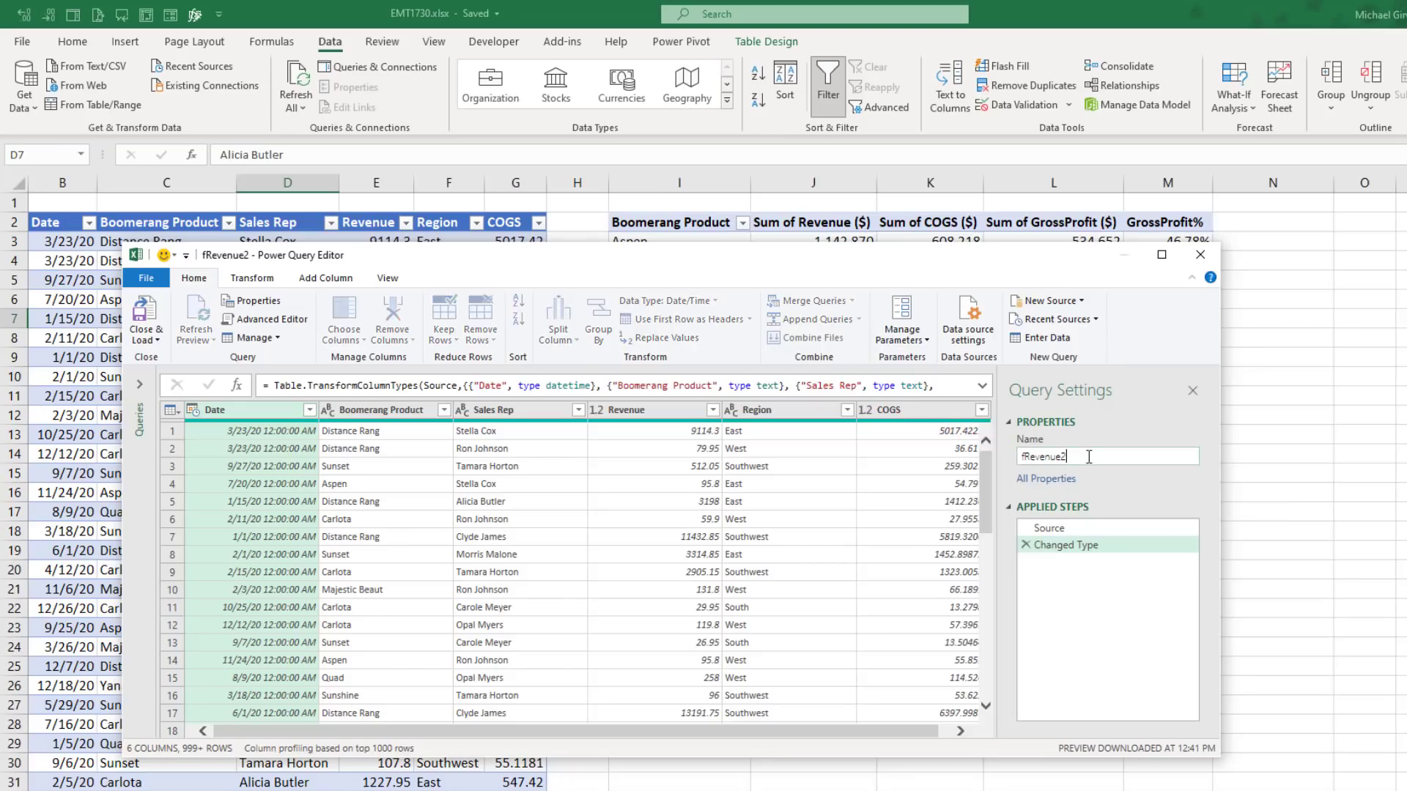
key(BackSpace)
key(BackSpace)
key(BackSpace)
key(BackSpace)
key(BackSpace)
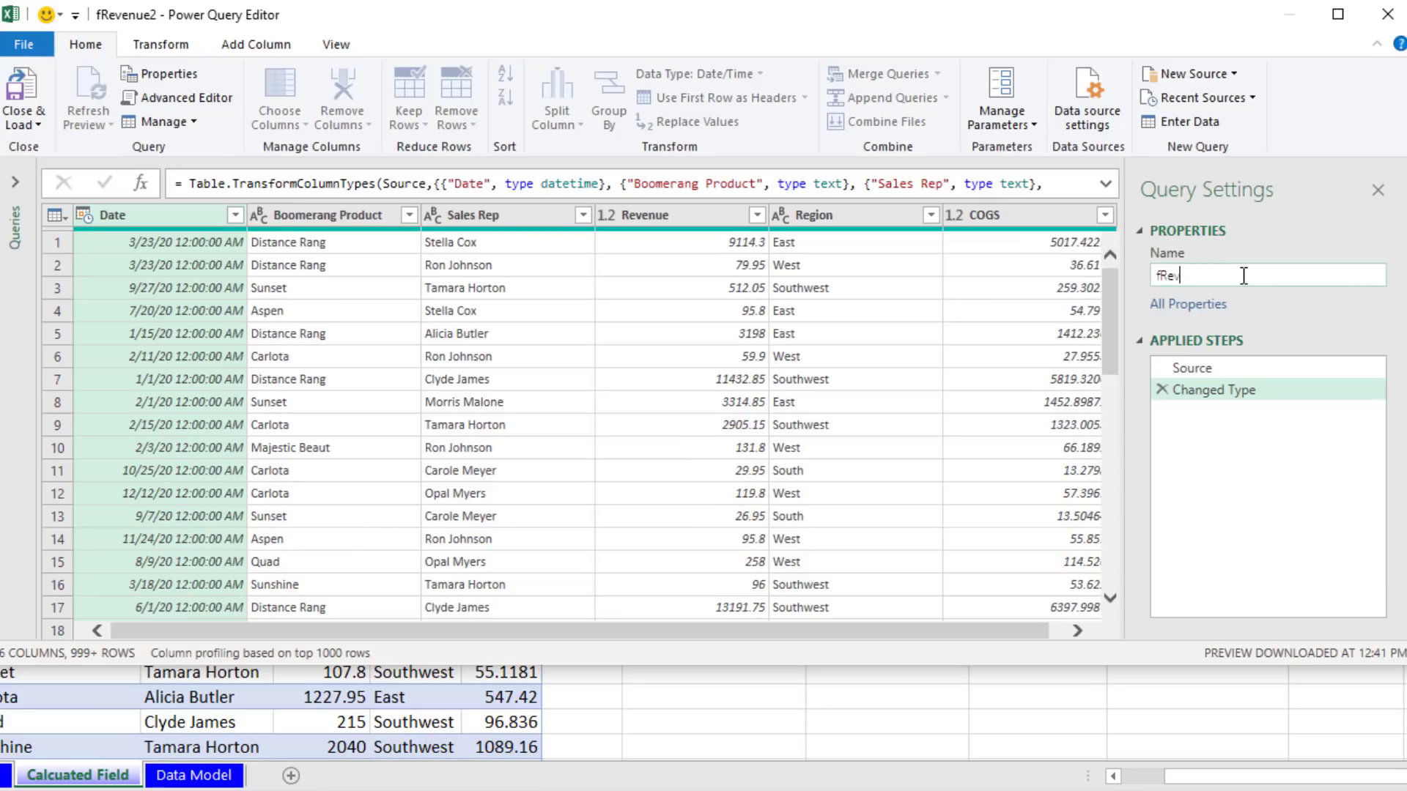
click(89, 218)
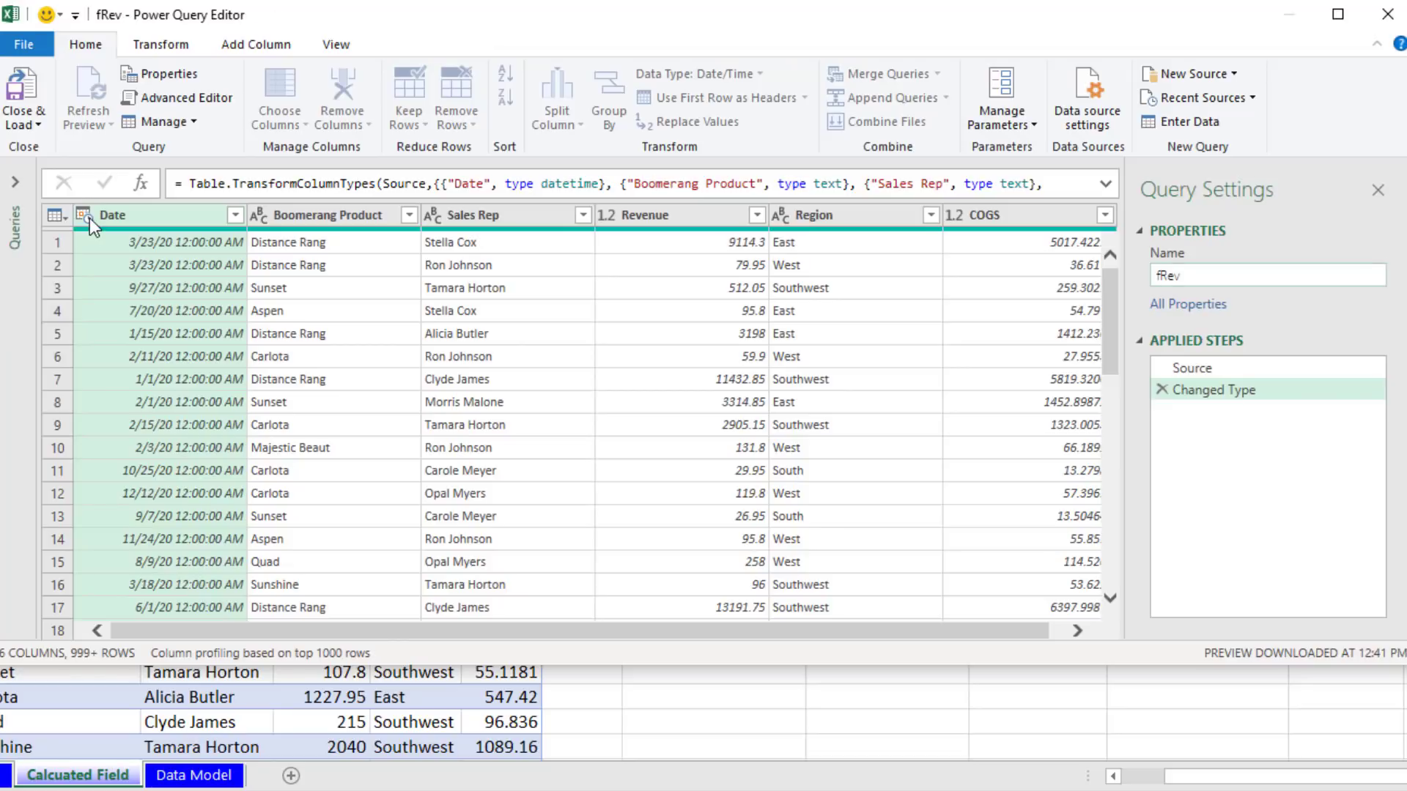
Change the Date column to the Date type, replacing the current type conversion.
click(89, 217)
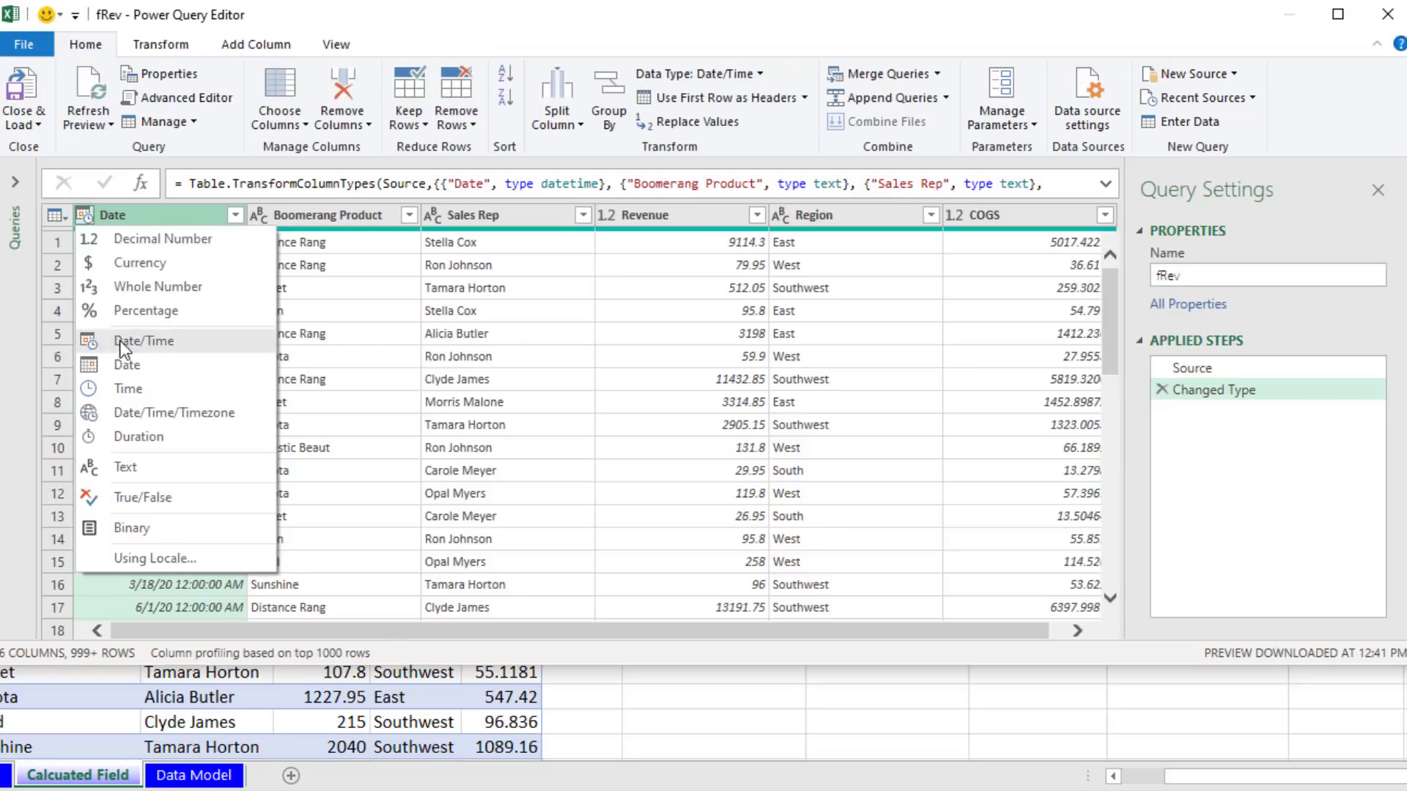
click(124, 365)
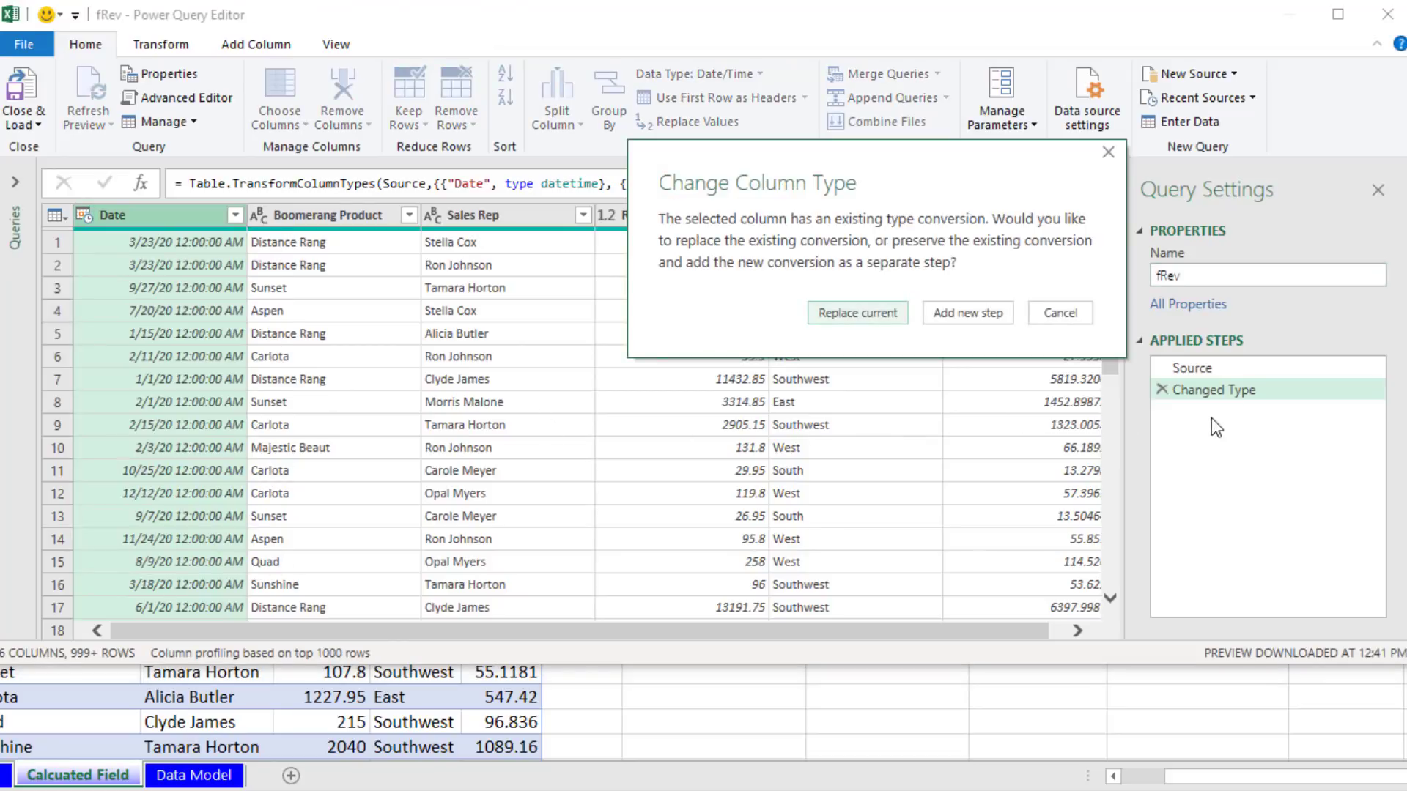
click(857, 314)
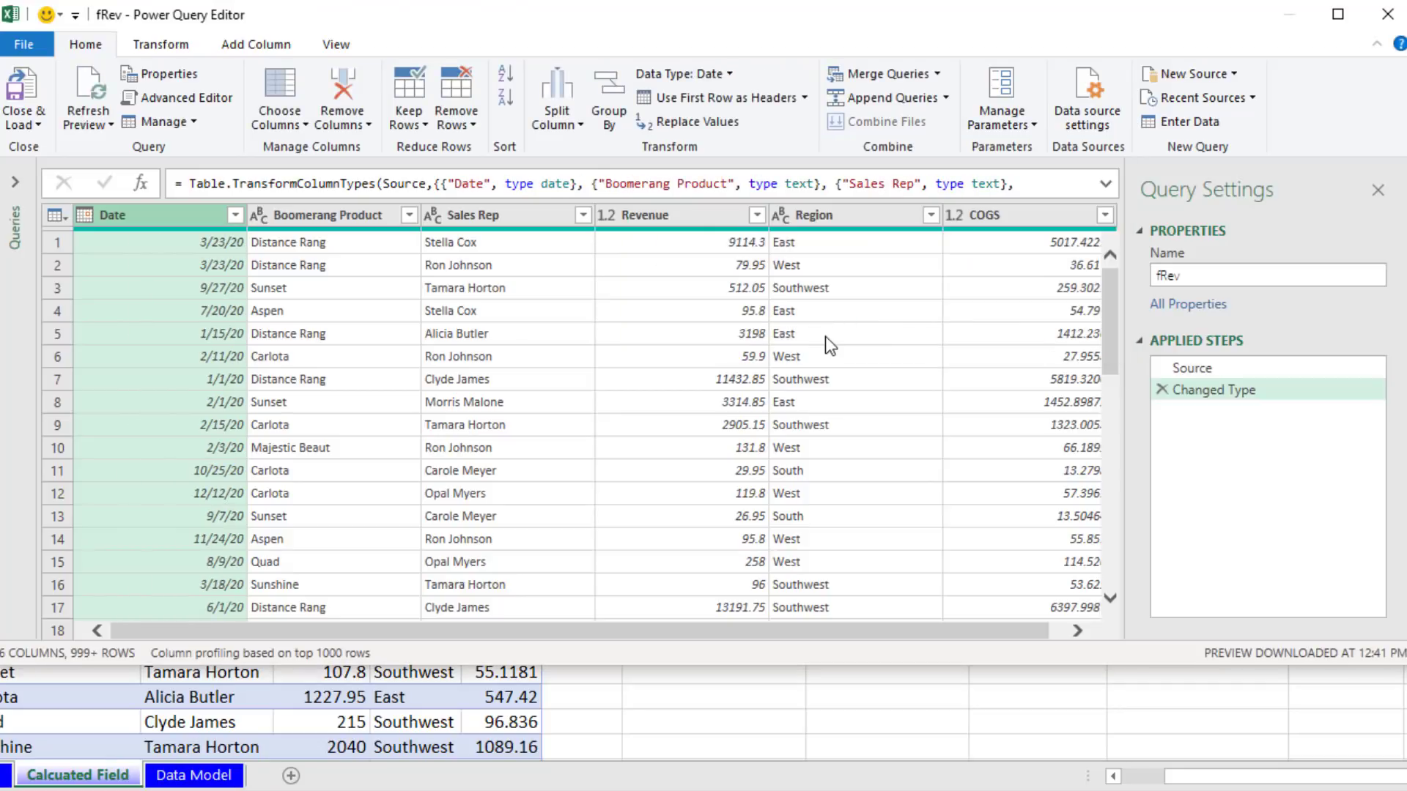
click(35, 123)
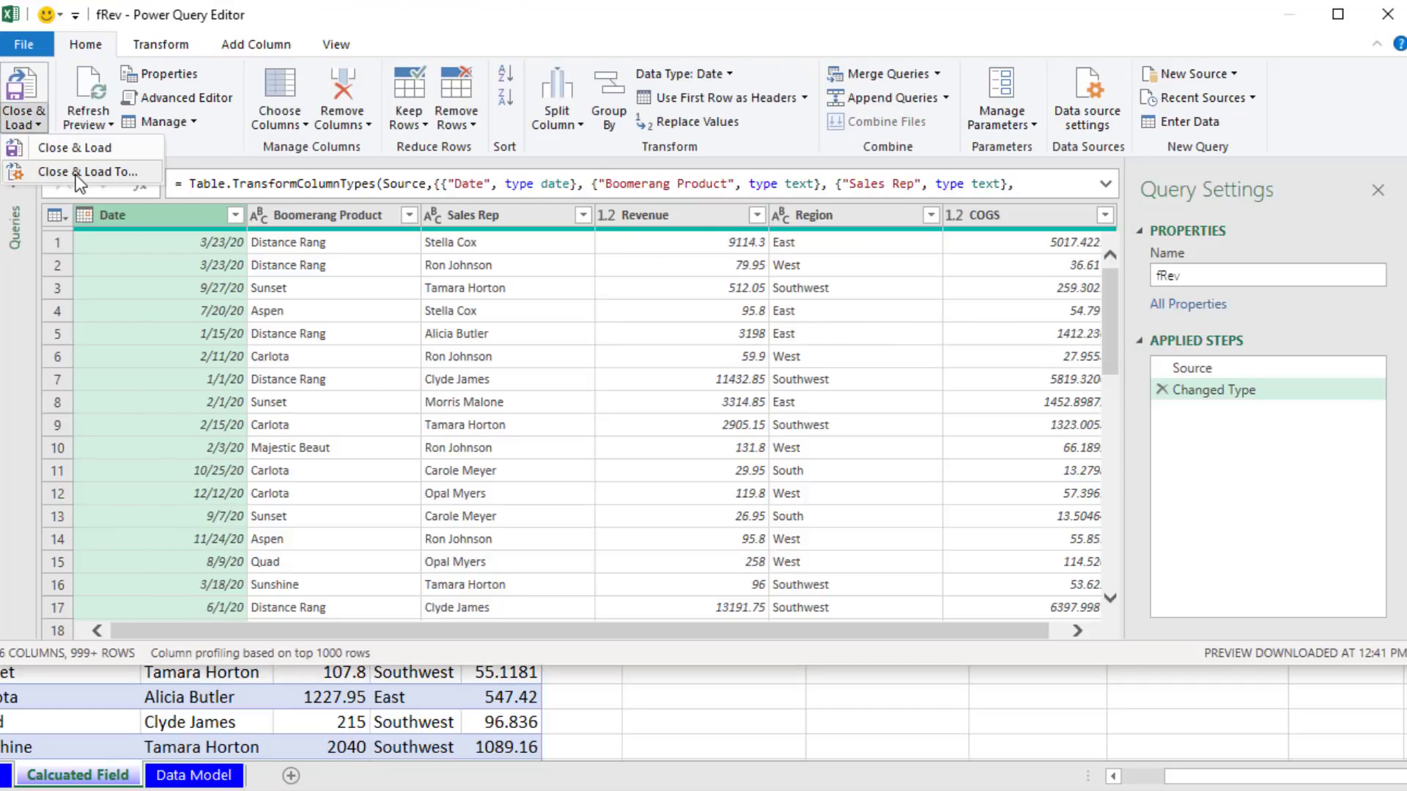
Load fRev as a connection only into the Data Model, then view it on the Data Model sheet.
click(76, 174)
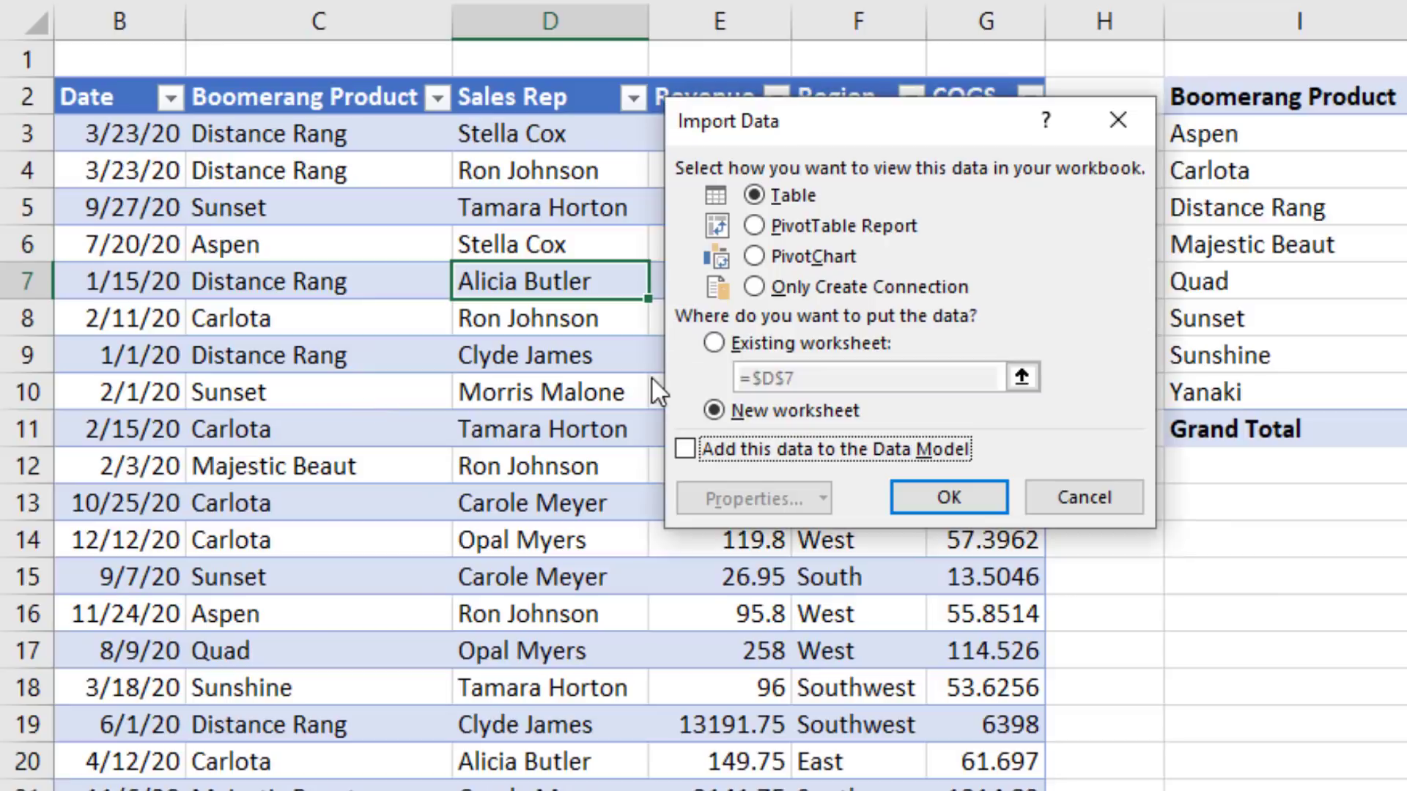
click(762, 297)
click(695, 454)
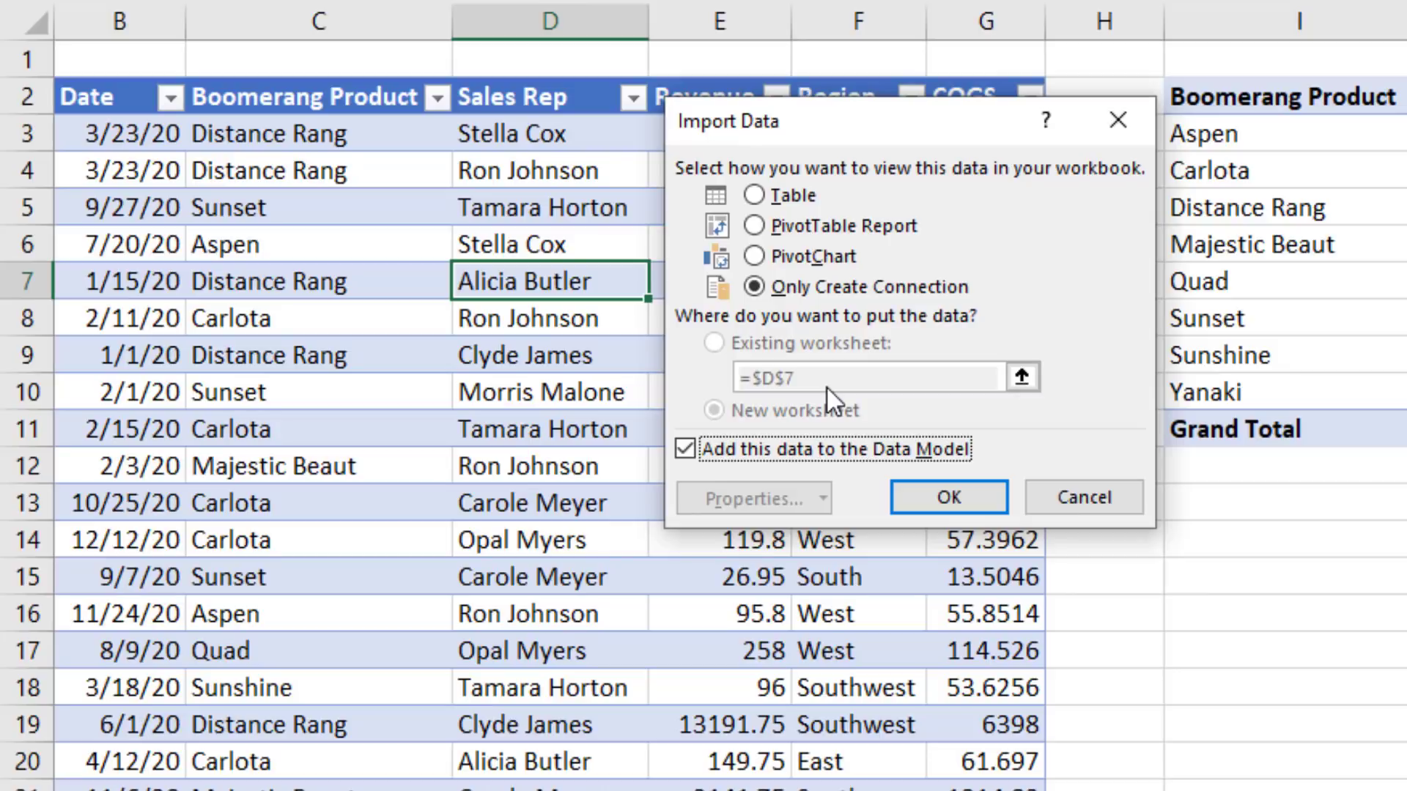
click(969, 496)
click(282, 779)
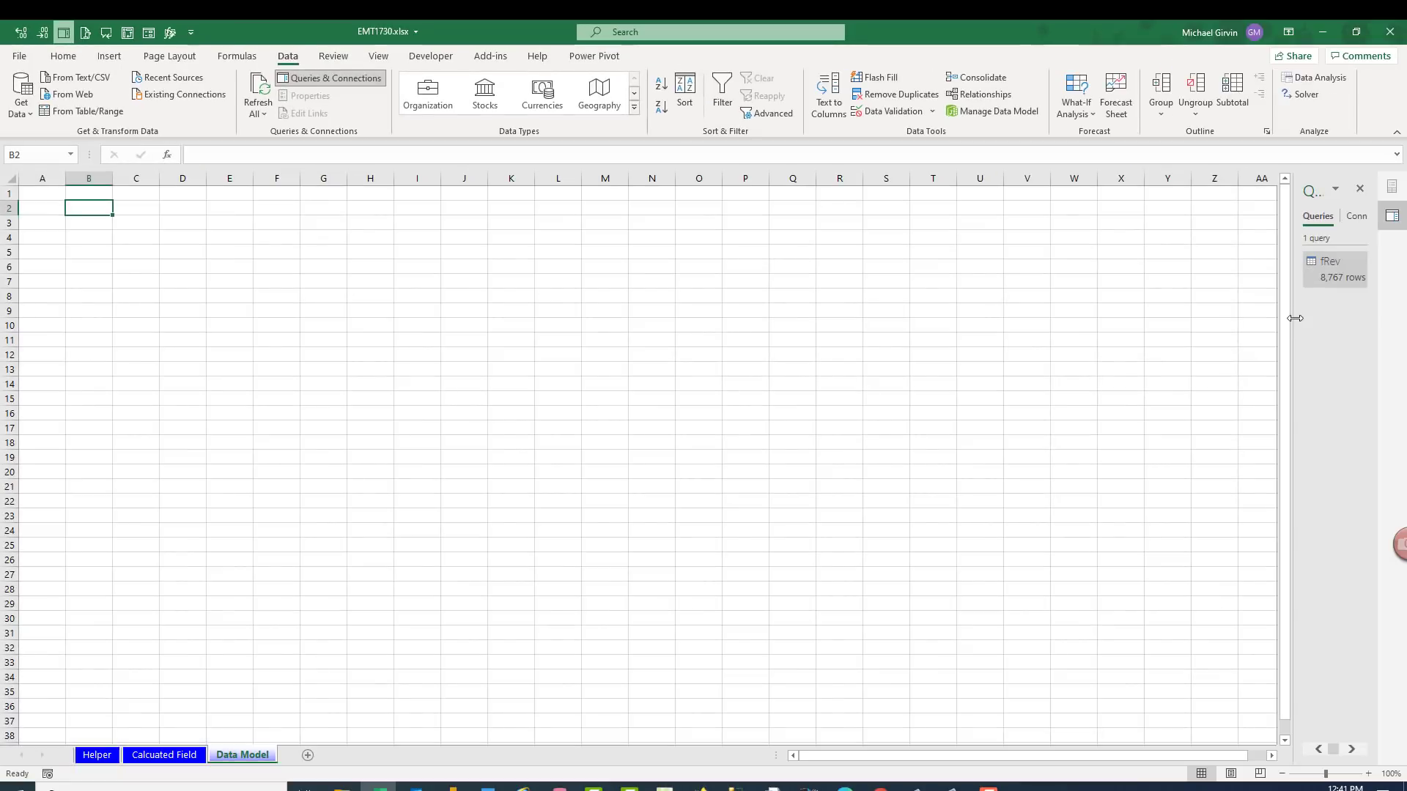
drag(1295, 318, 1220, 319)
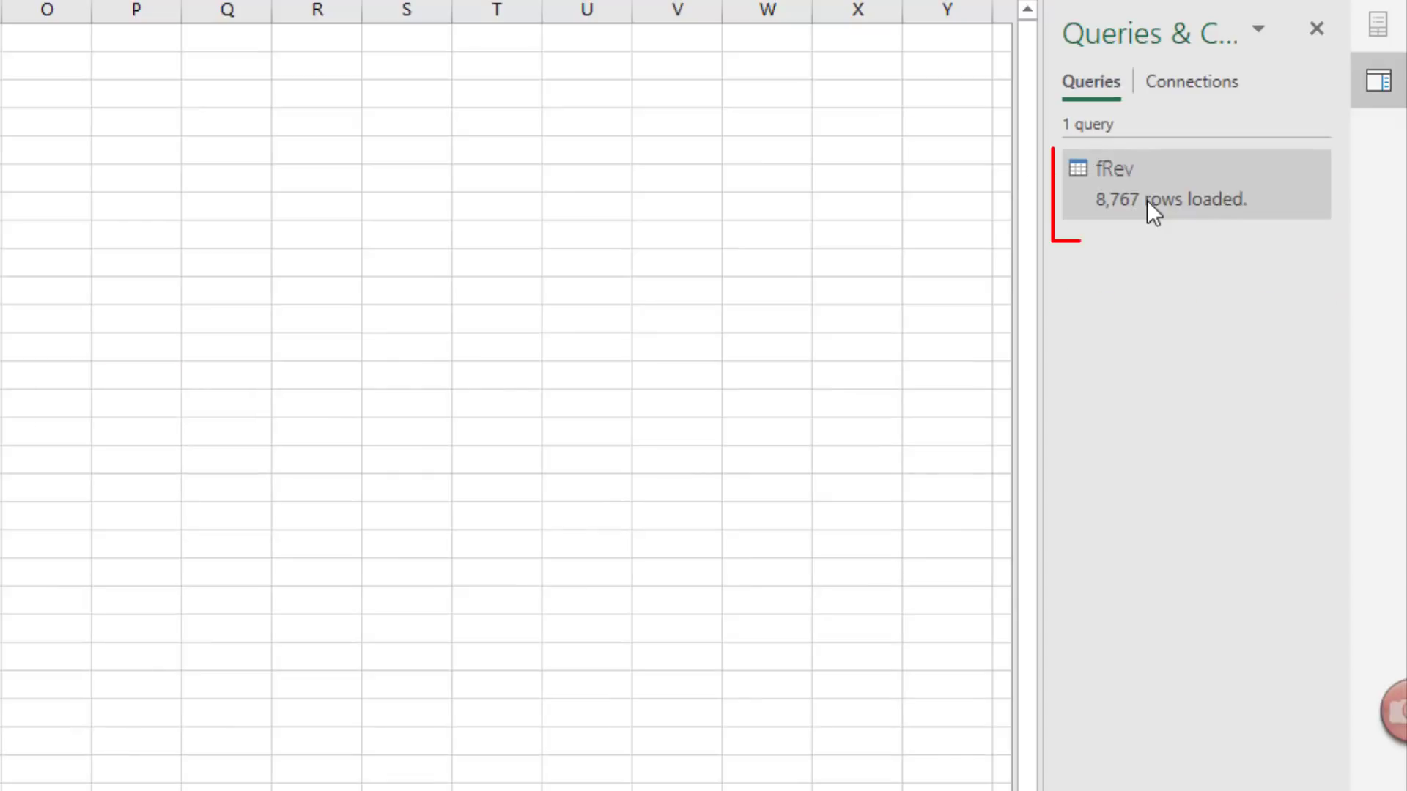
mouse_move(1148, 205)
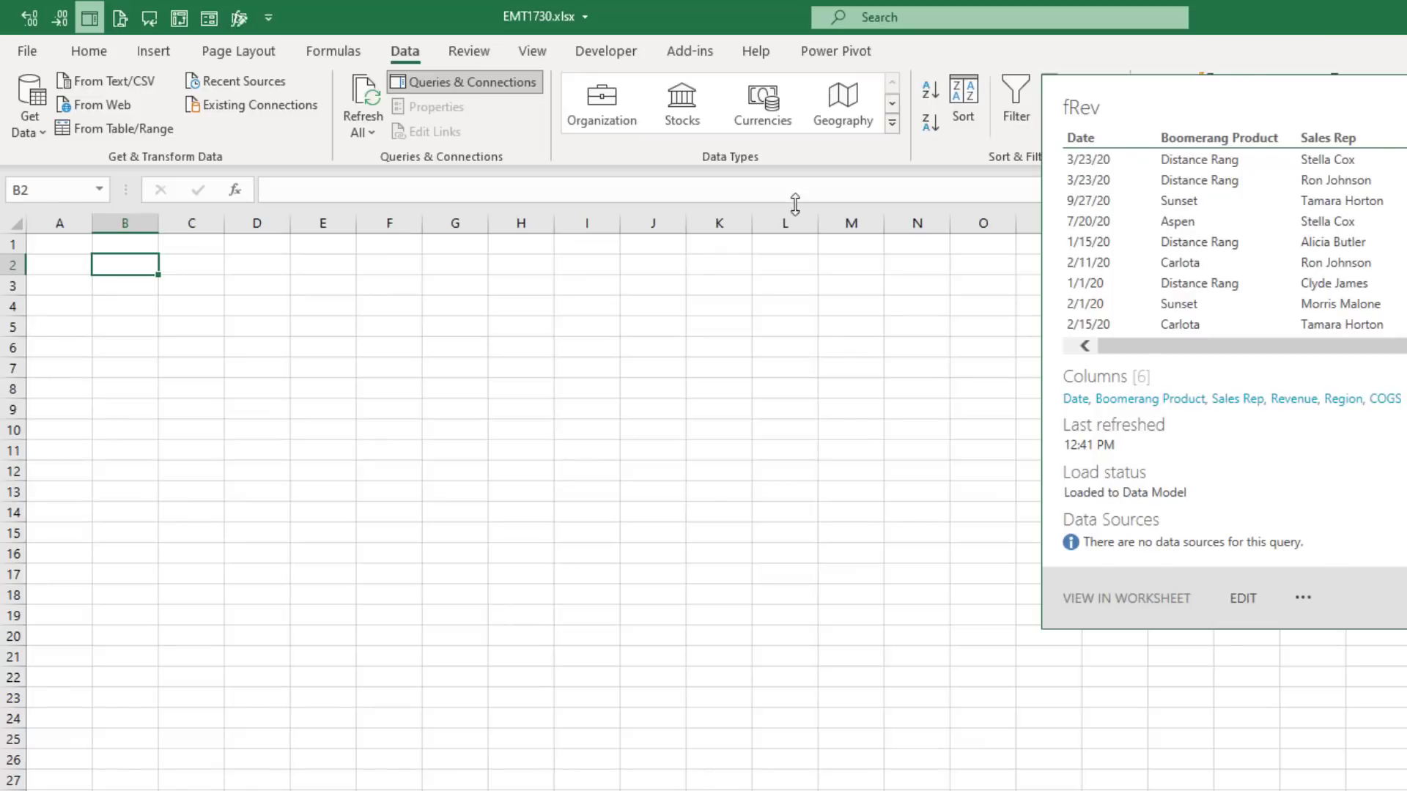
Close the Queries & Connections pane and insert a Data Model PivotTable (Alt N V D) at B2.
click(513, 84)
click(156, 53)
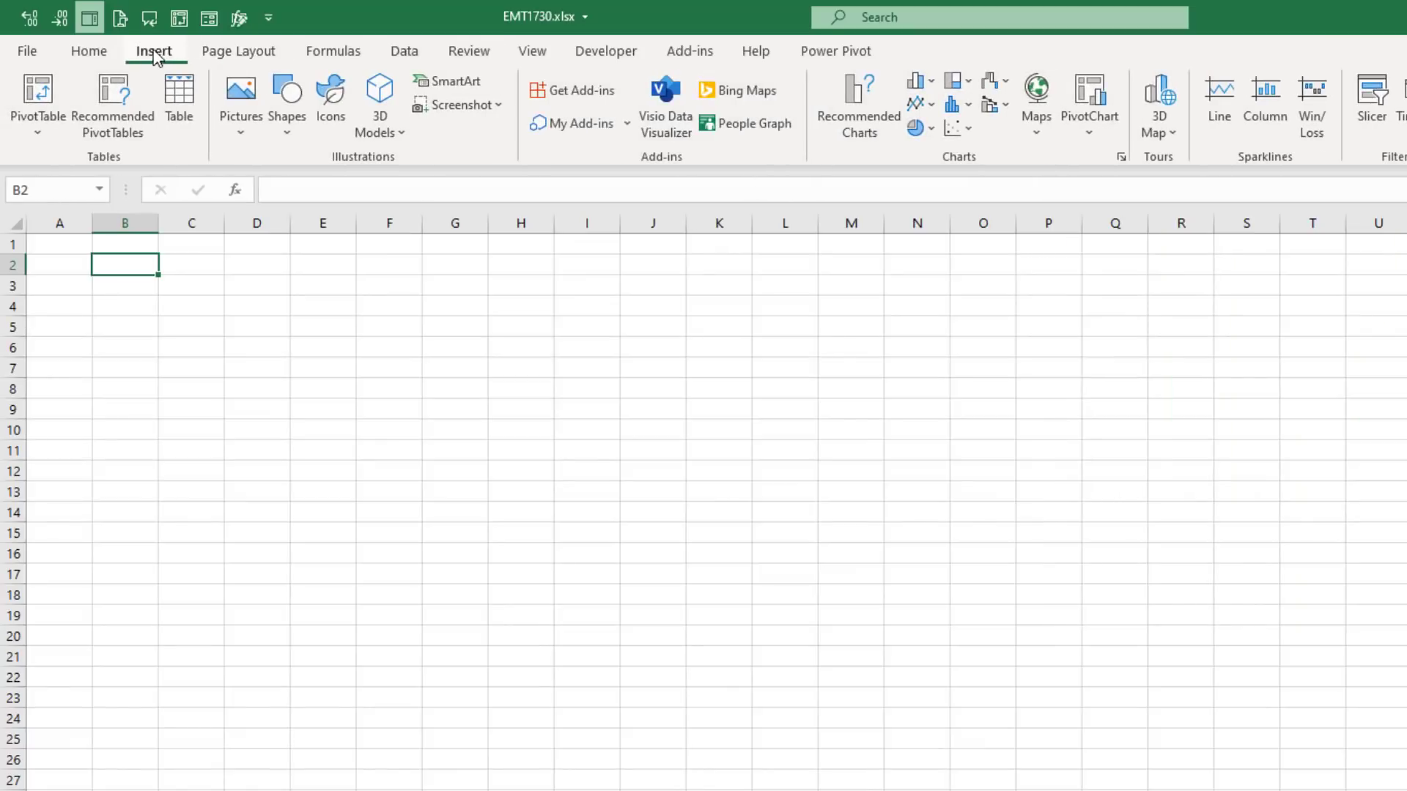
click(44, 131)
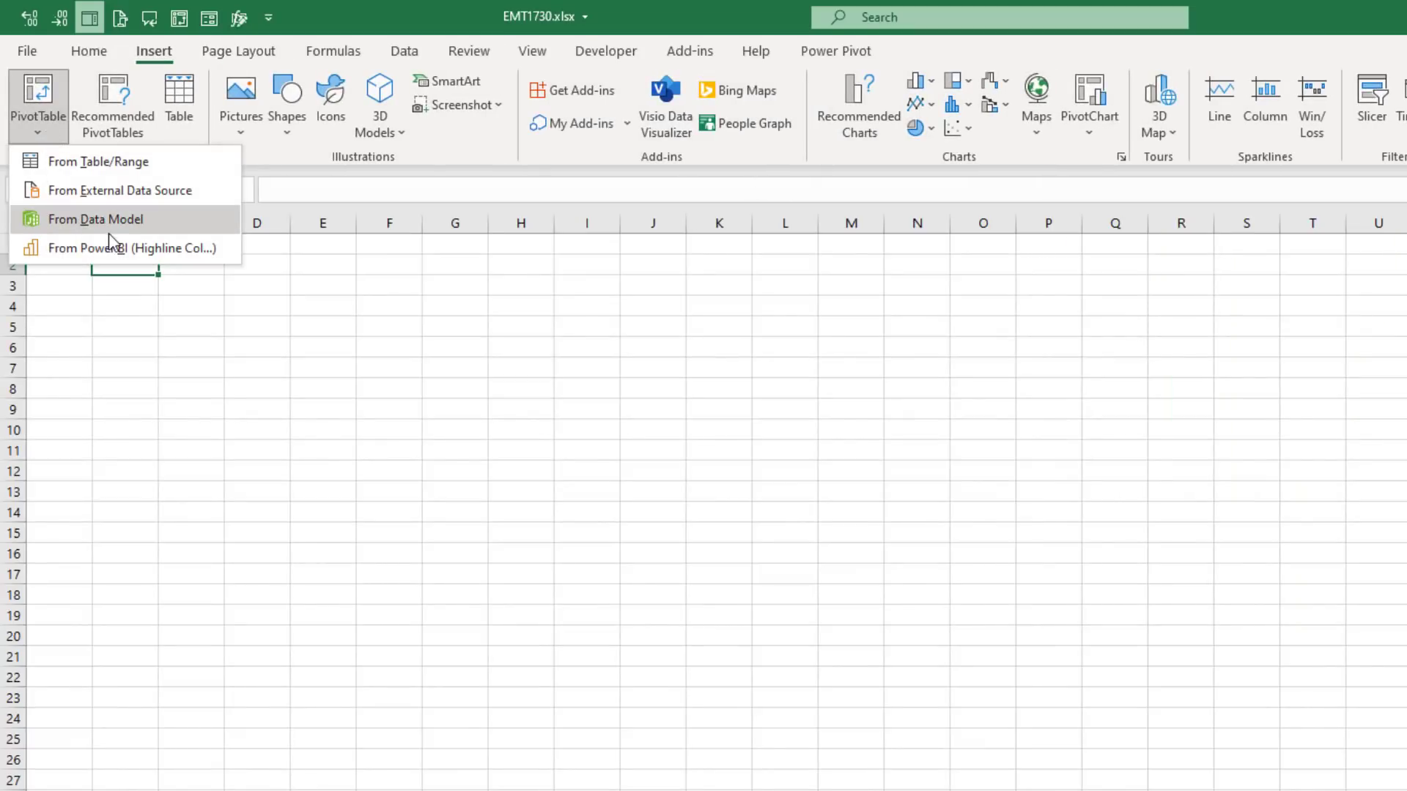
key(Escape)
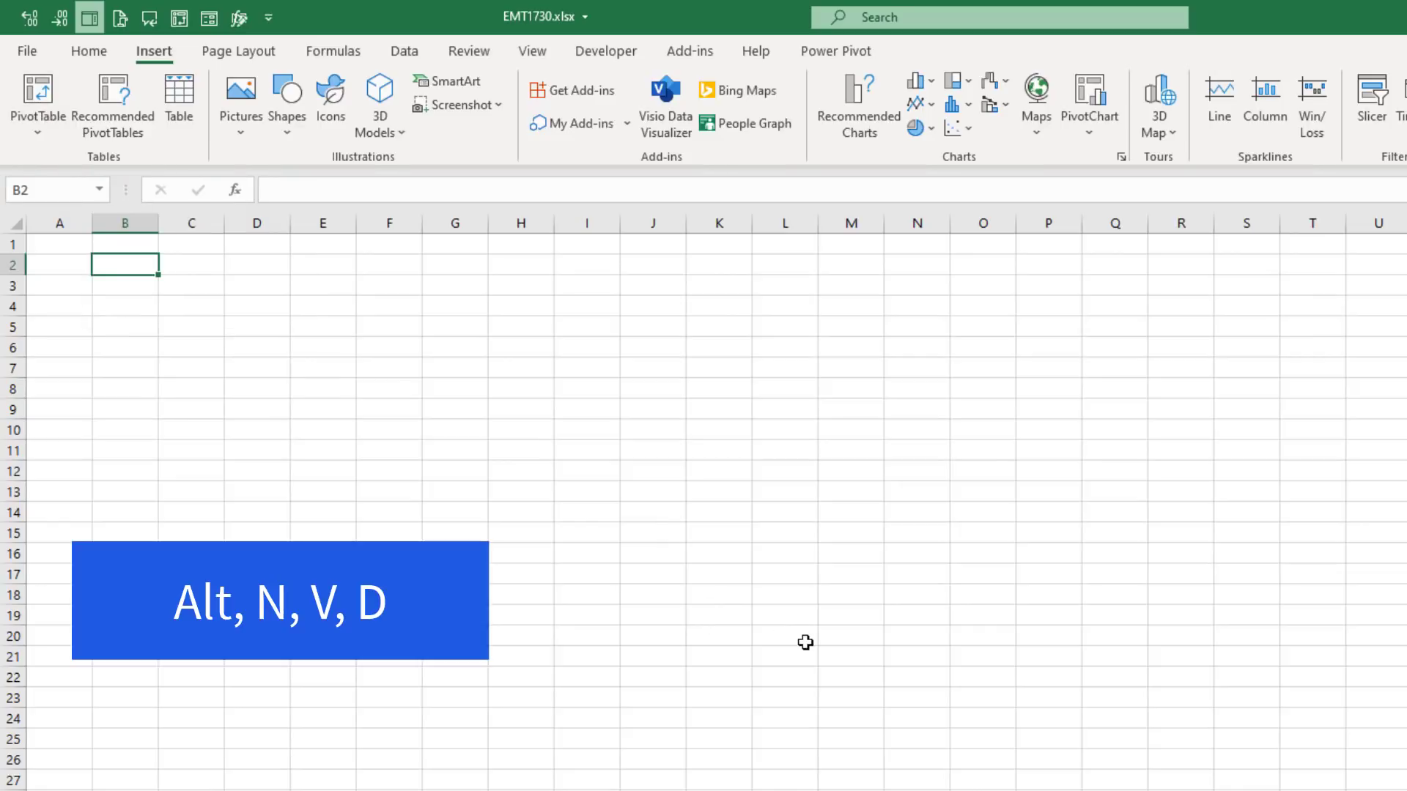
key(alt)
key(n)
key(v)
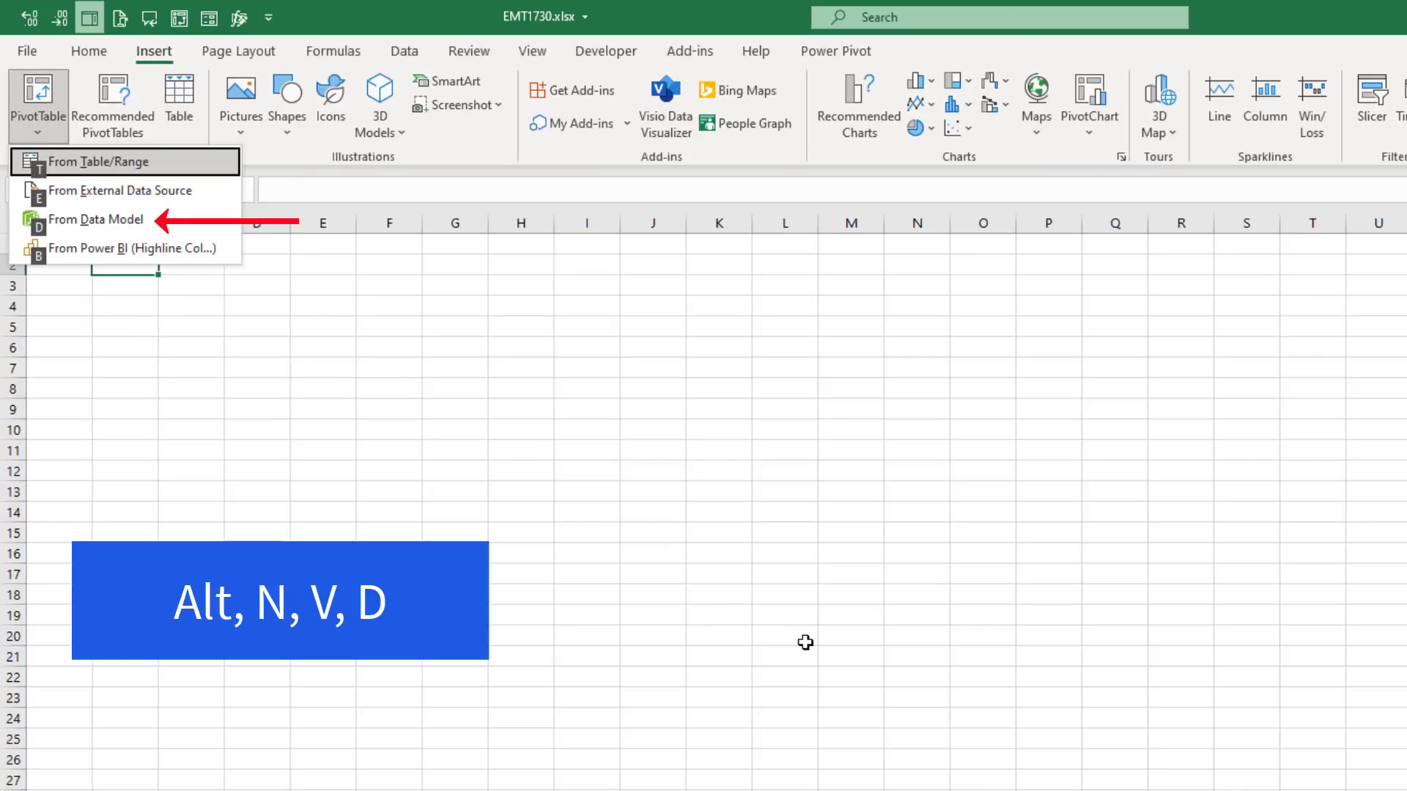
key(d)
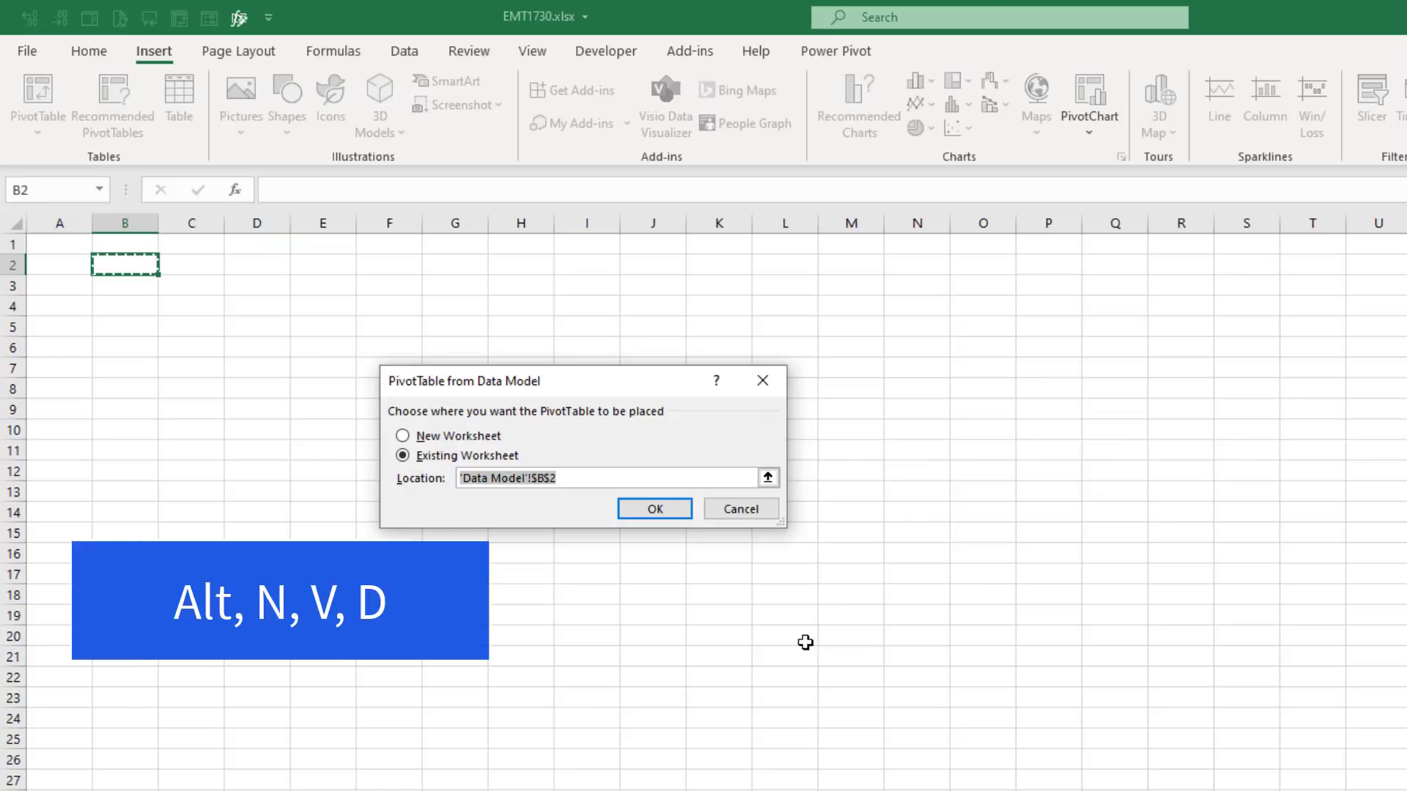
click(655, 509)
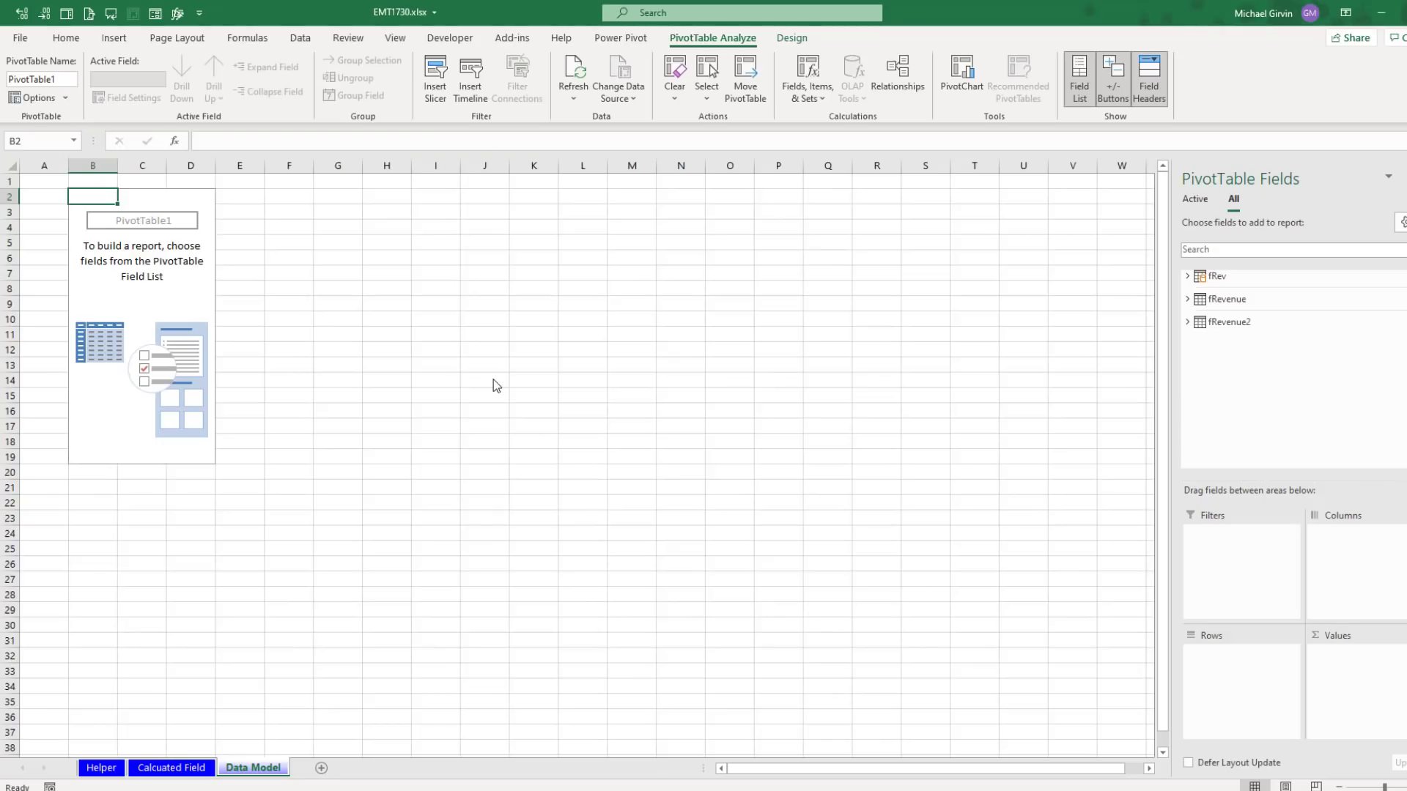
Show fRev in the PivotTable's Active fields tab, then cancel an Add Measure dialog unused.
click(621, 37)
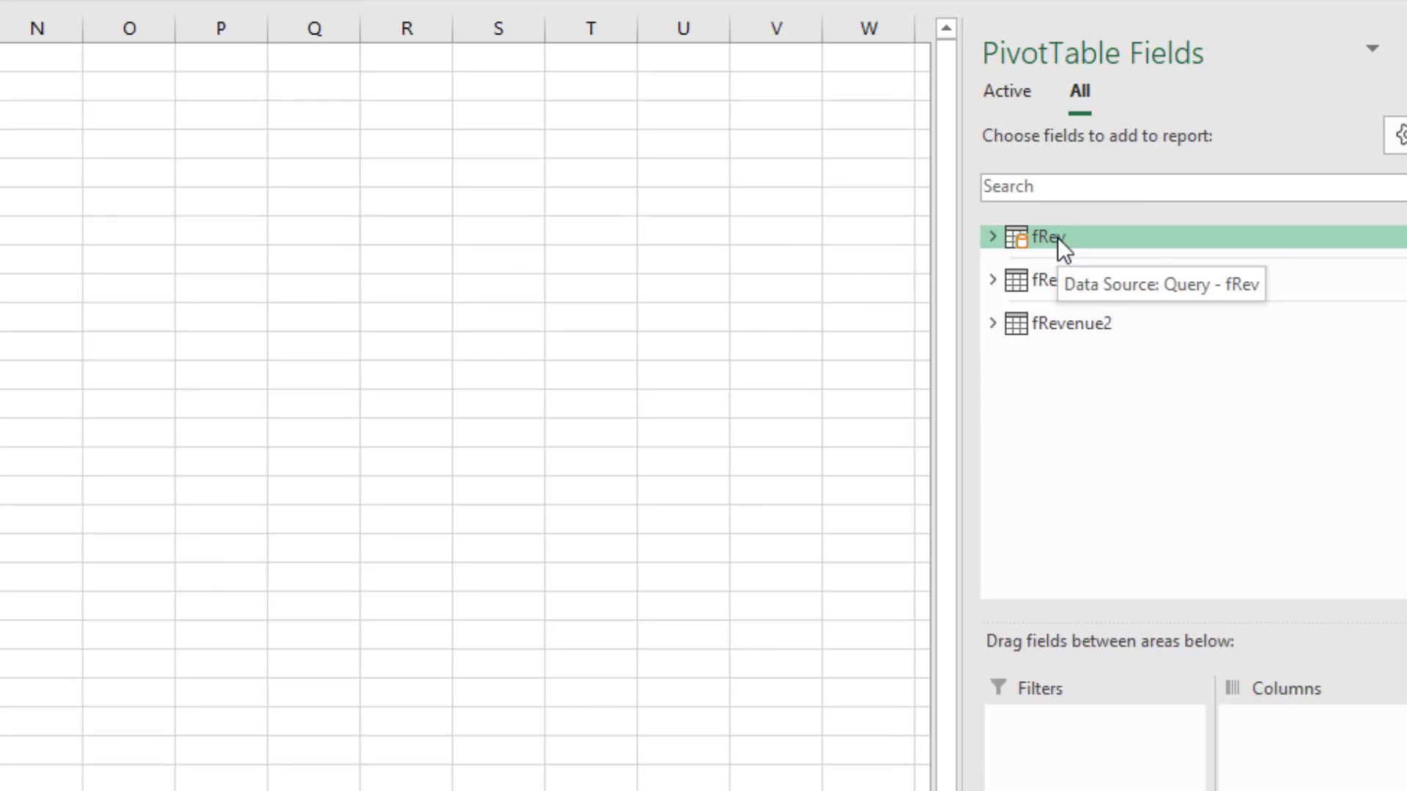
right_click(1057, 238)
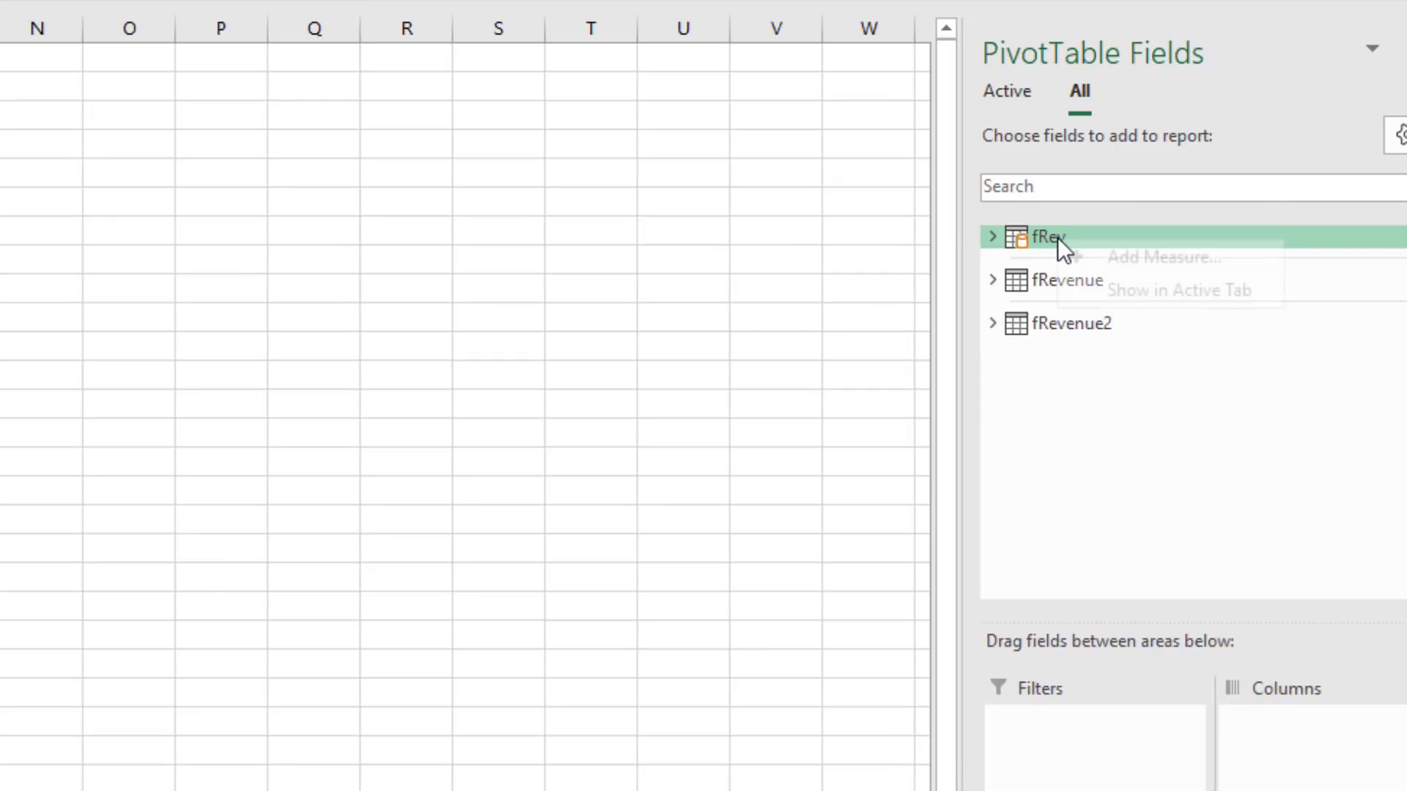
click(1150, 292)
click(1022, 90)
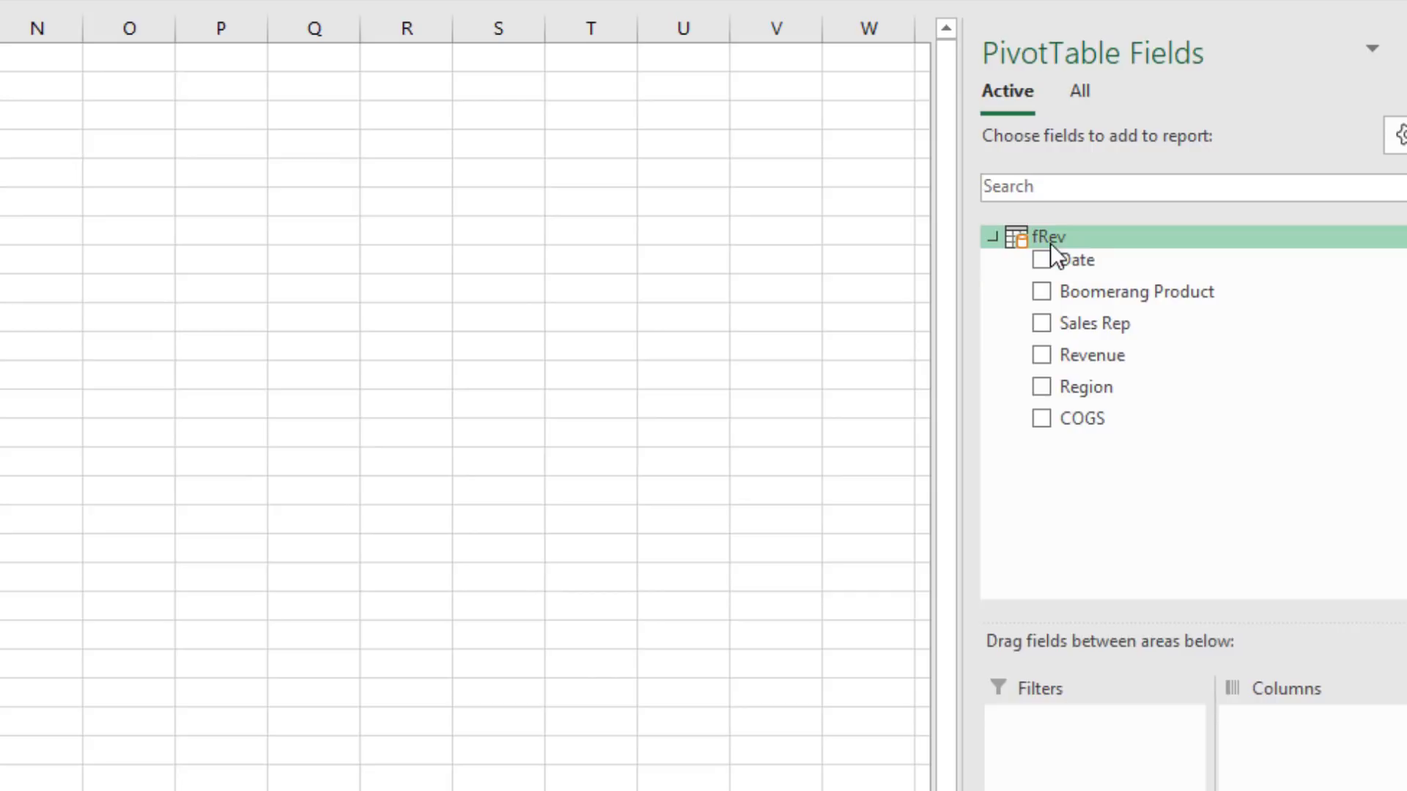
right_click(1049, 244)
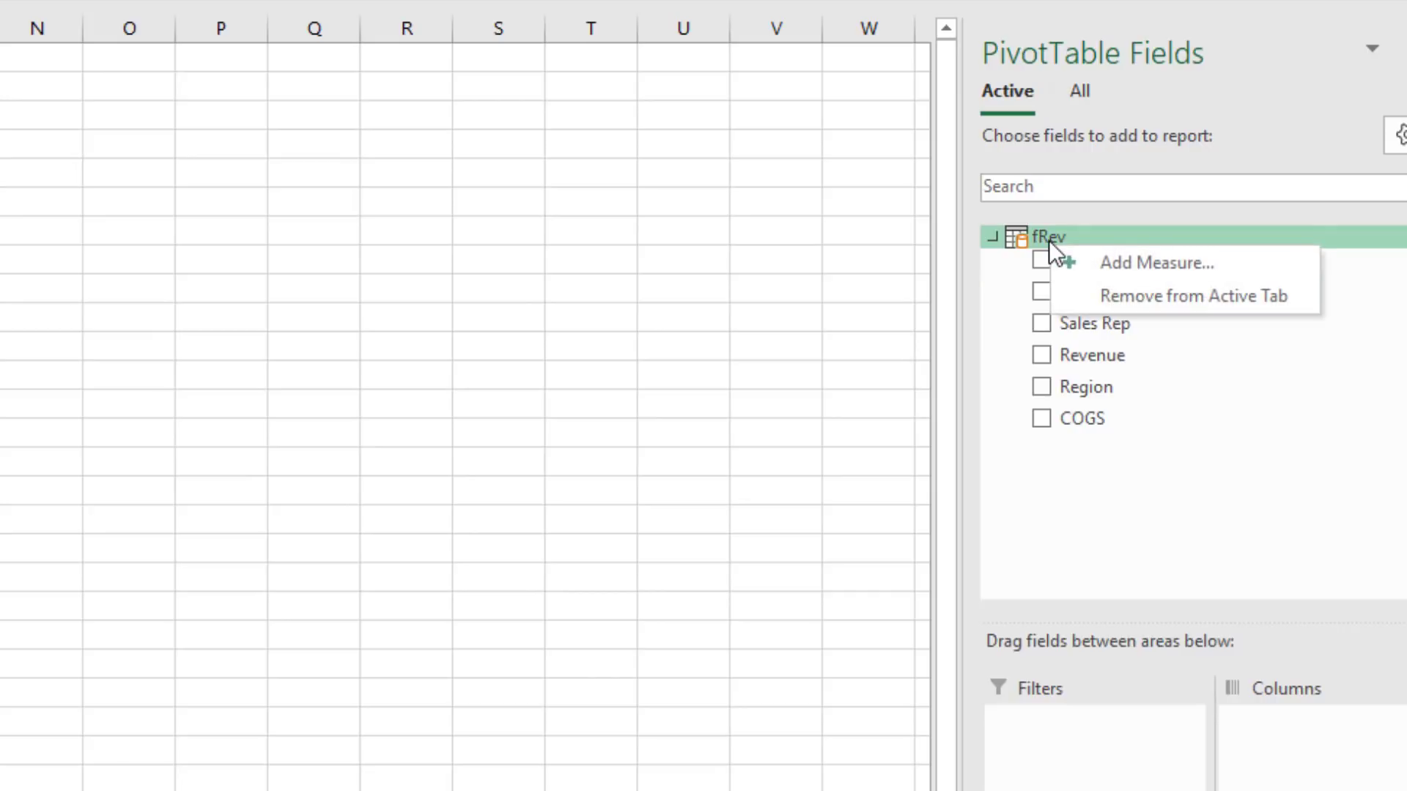
click(1202, 266)
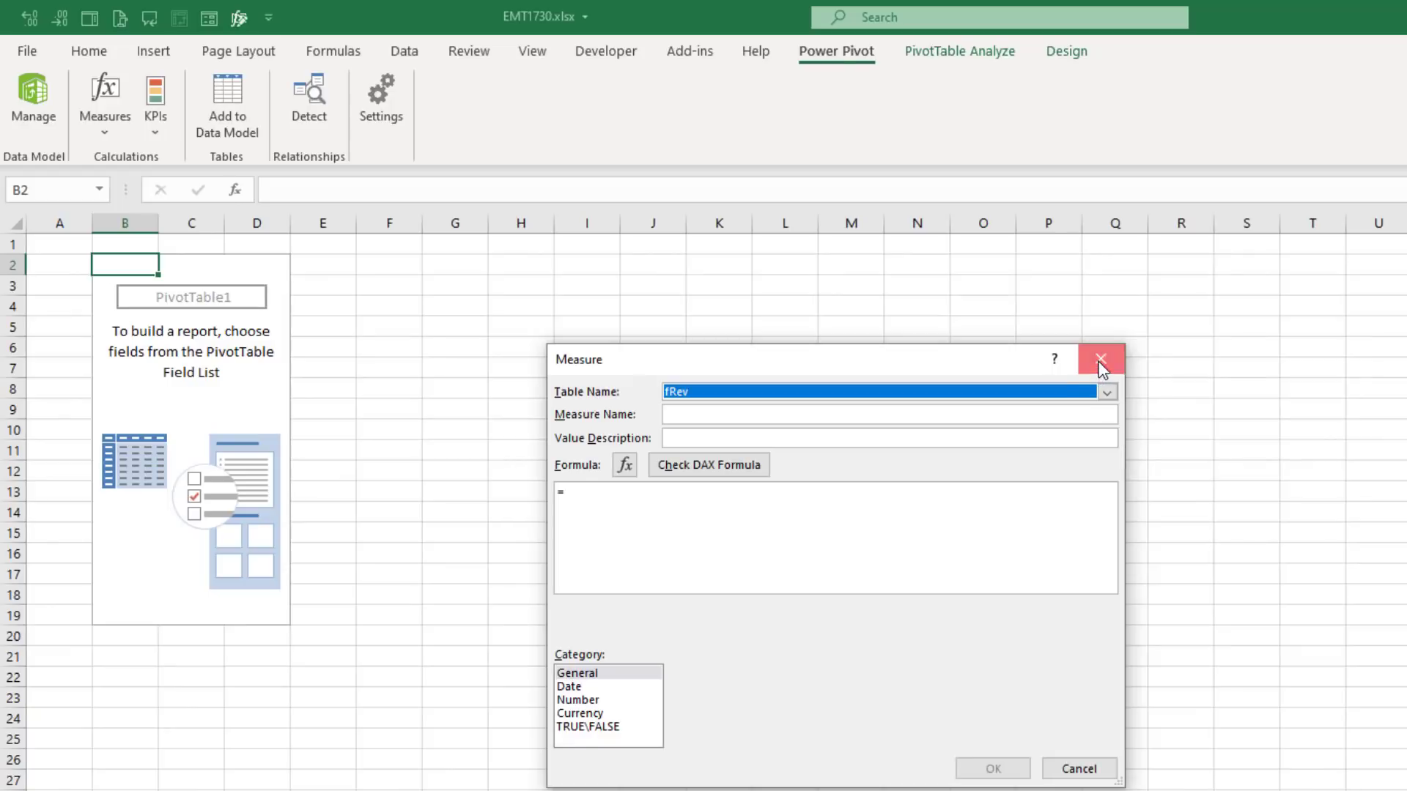
click(918, 101)
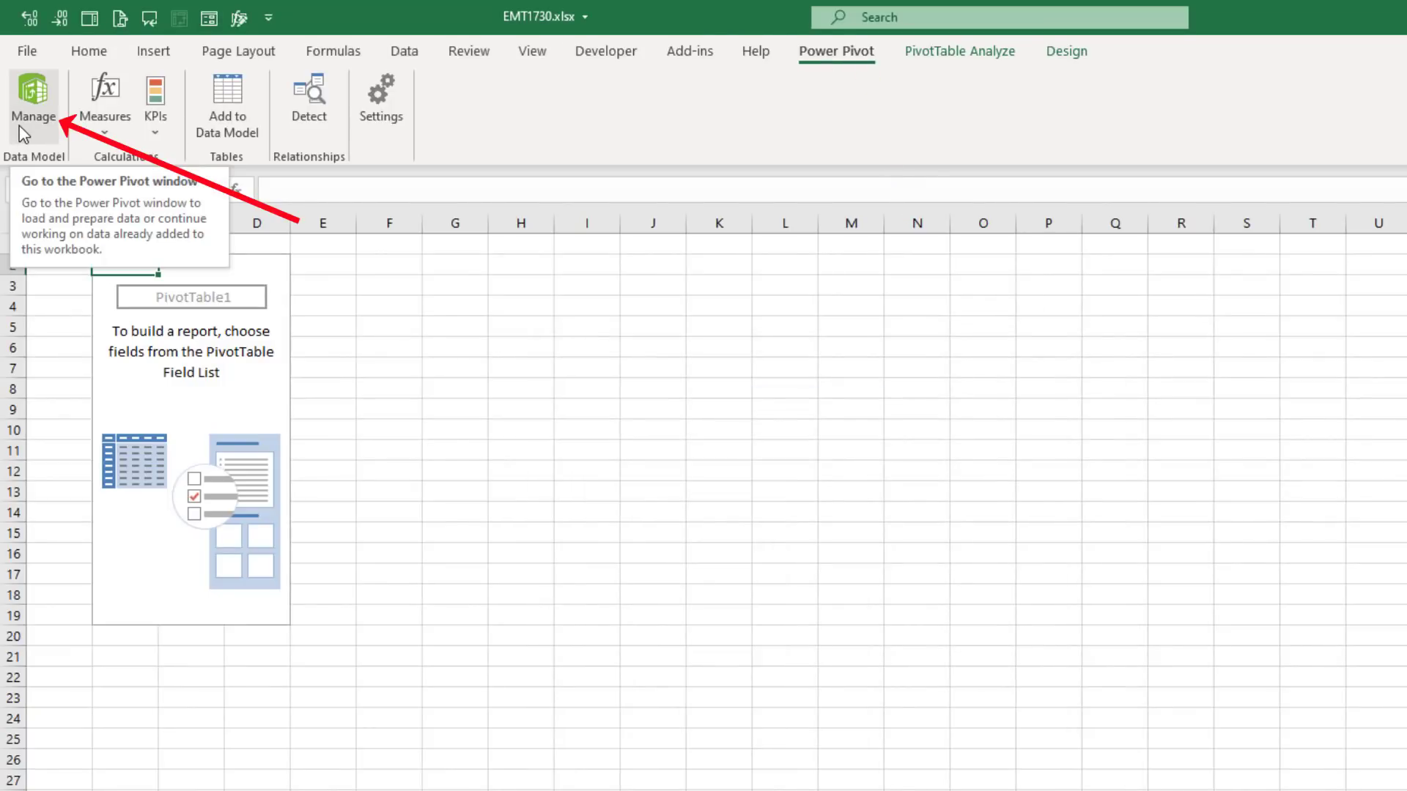
Open the Power Pivot window from the Data tab to view fRev's 8,767 rows.
click(404, 50)
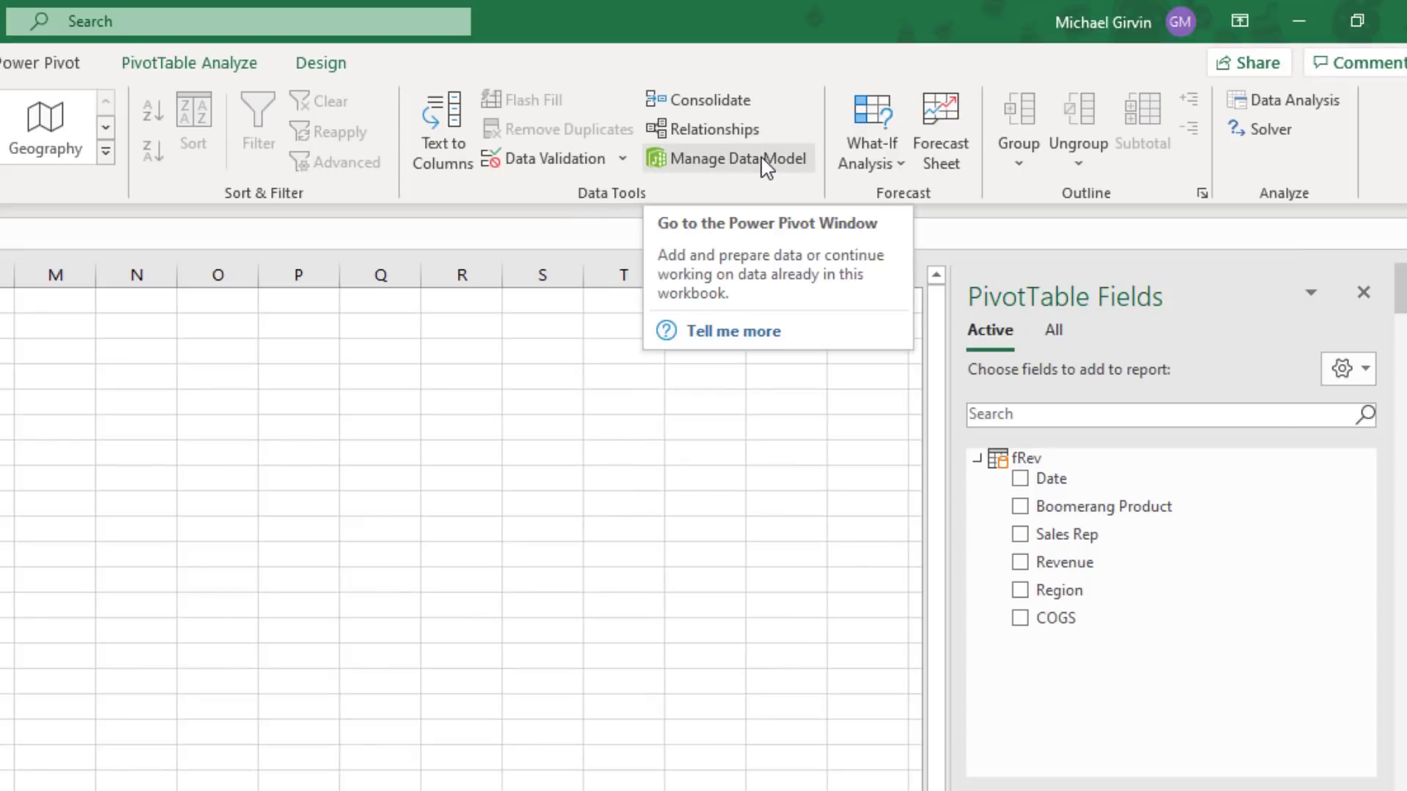
click(762, 162)
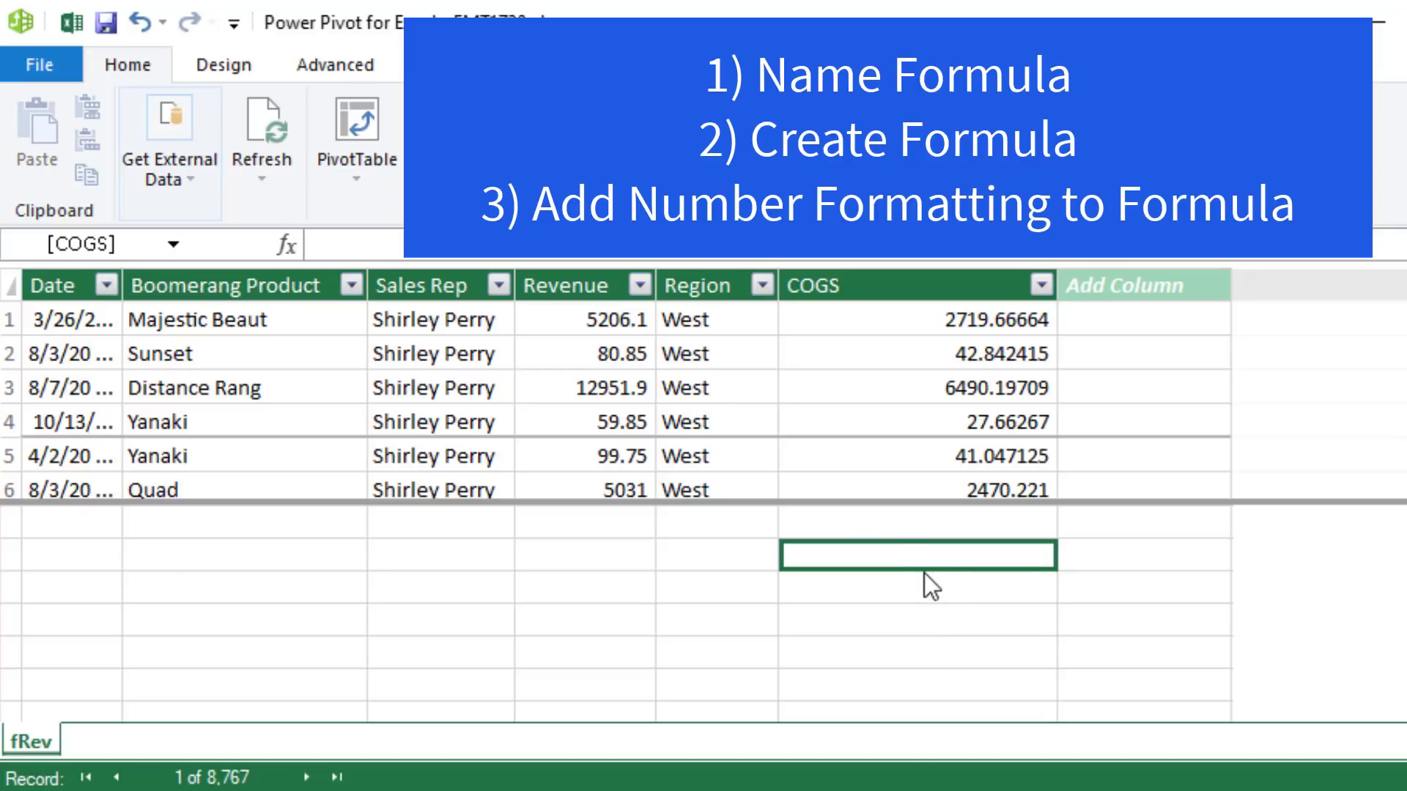
Enter a Total Revenue ($) measure as SUM of an fRev column, initially picking Region.
text(Total )
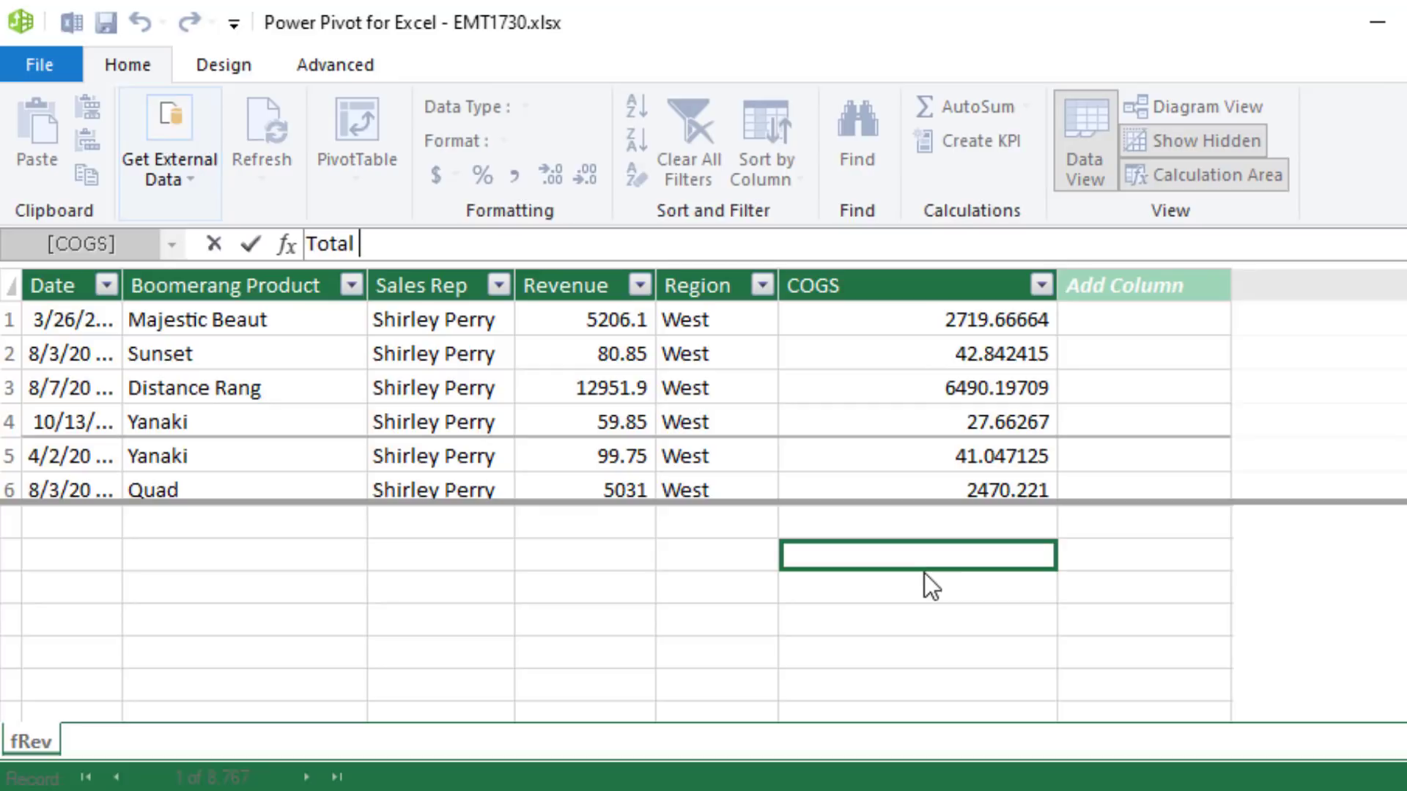
text(Revenue)
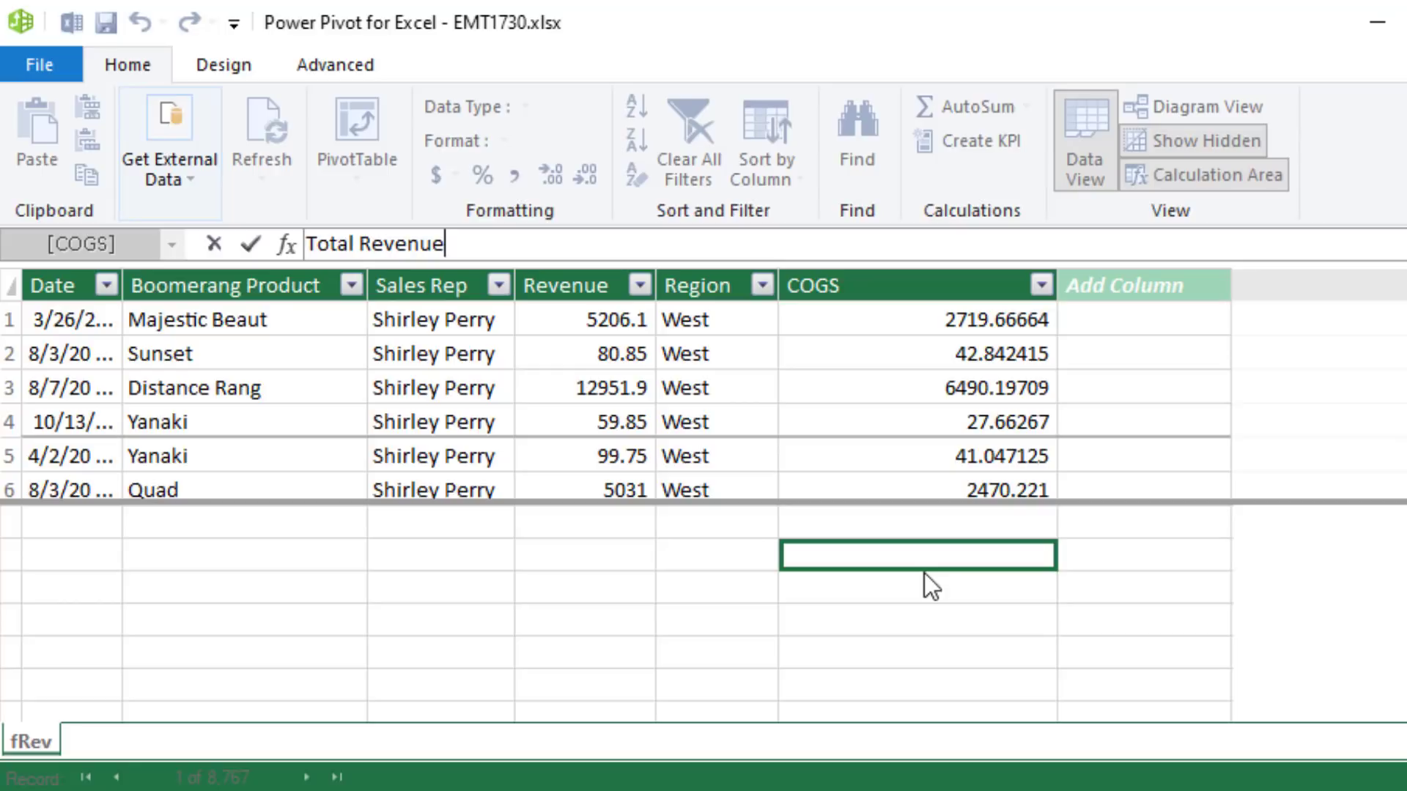
text(=)
key(BackSpace)
text(:=sum()
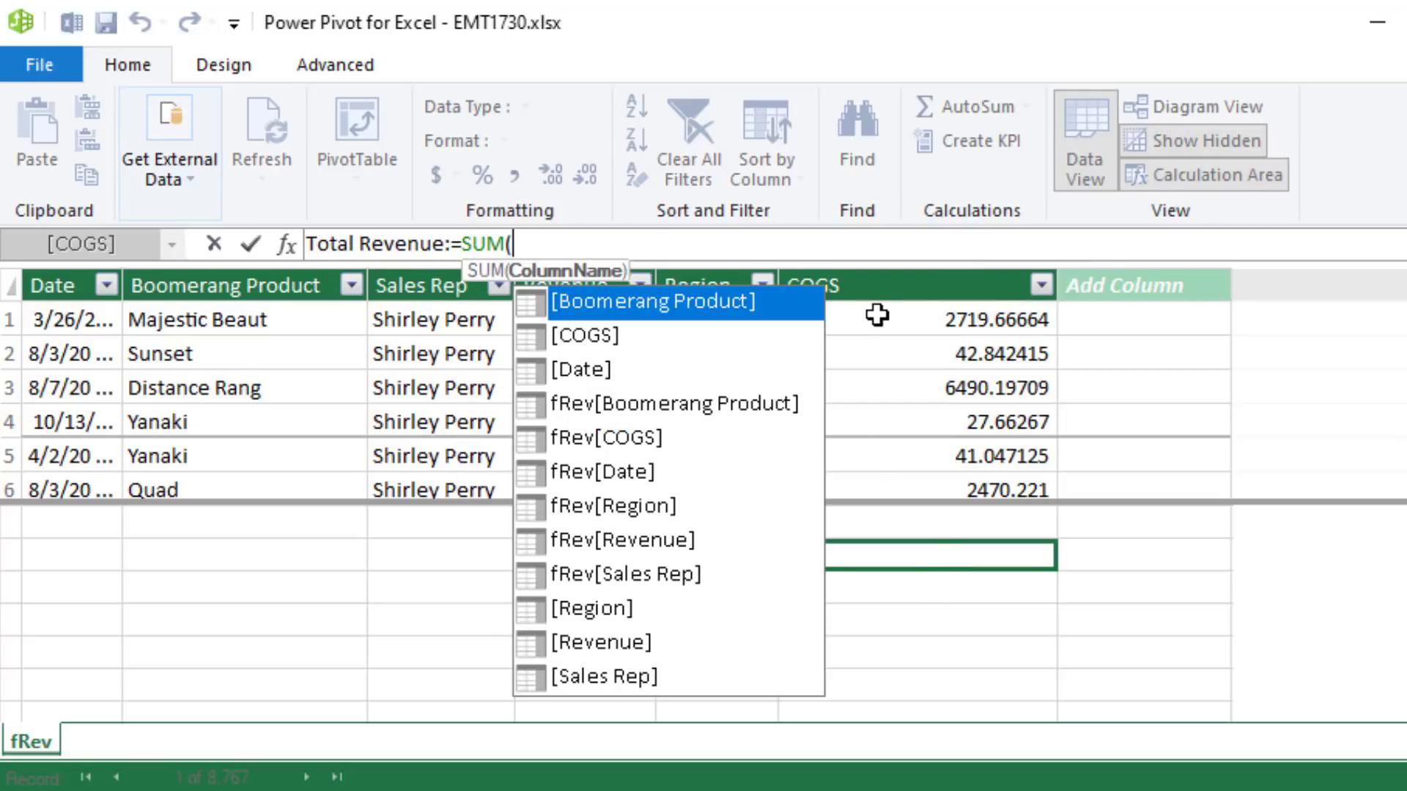
click(708, 269)
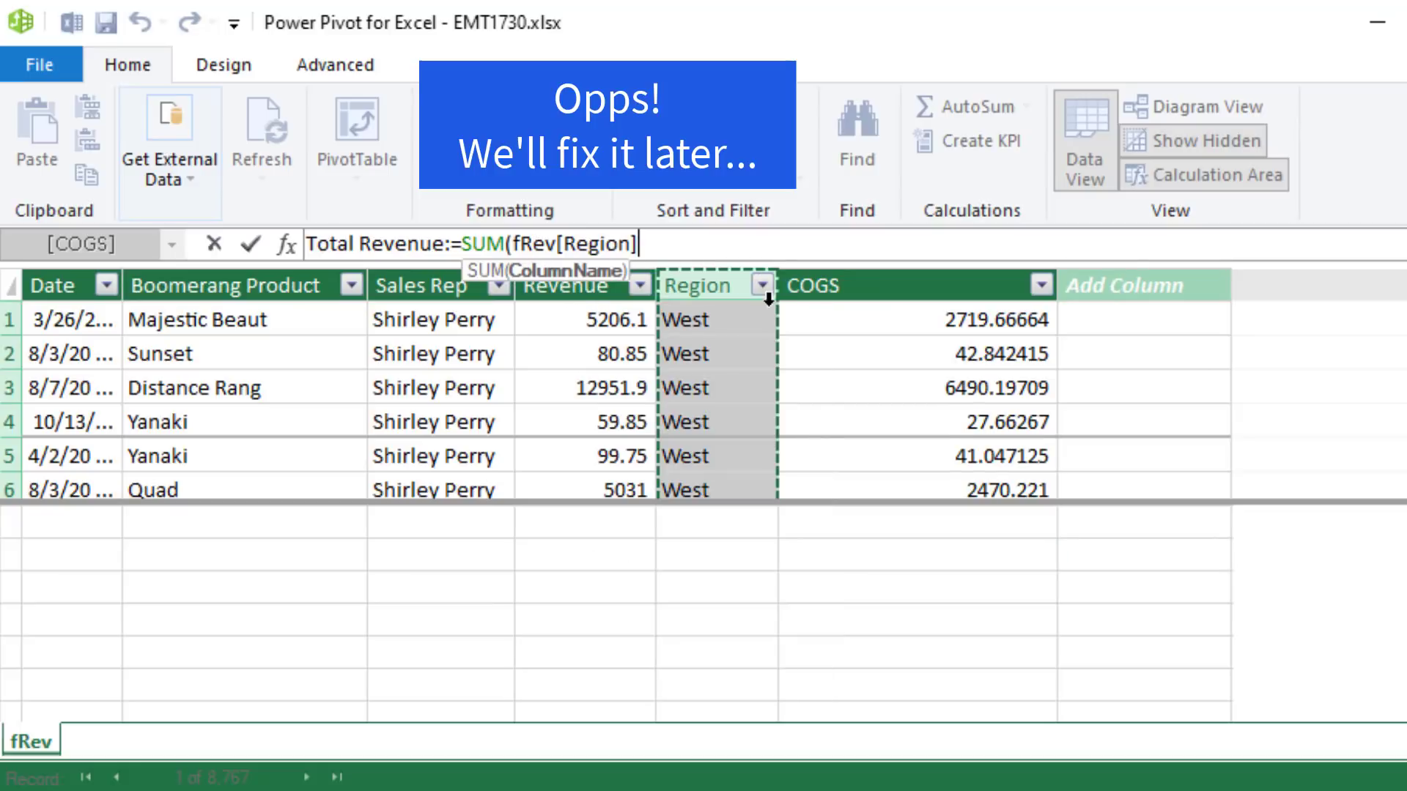
text())
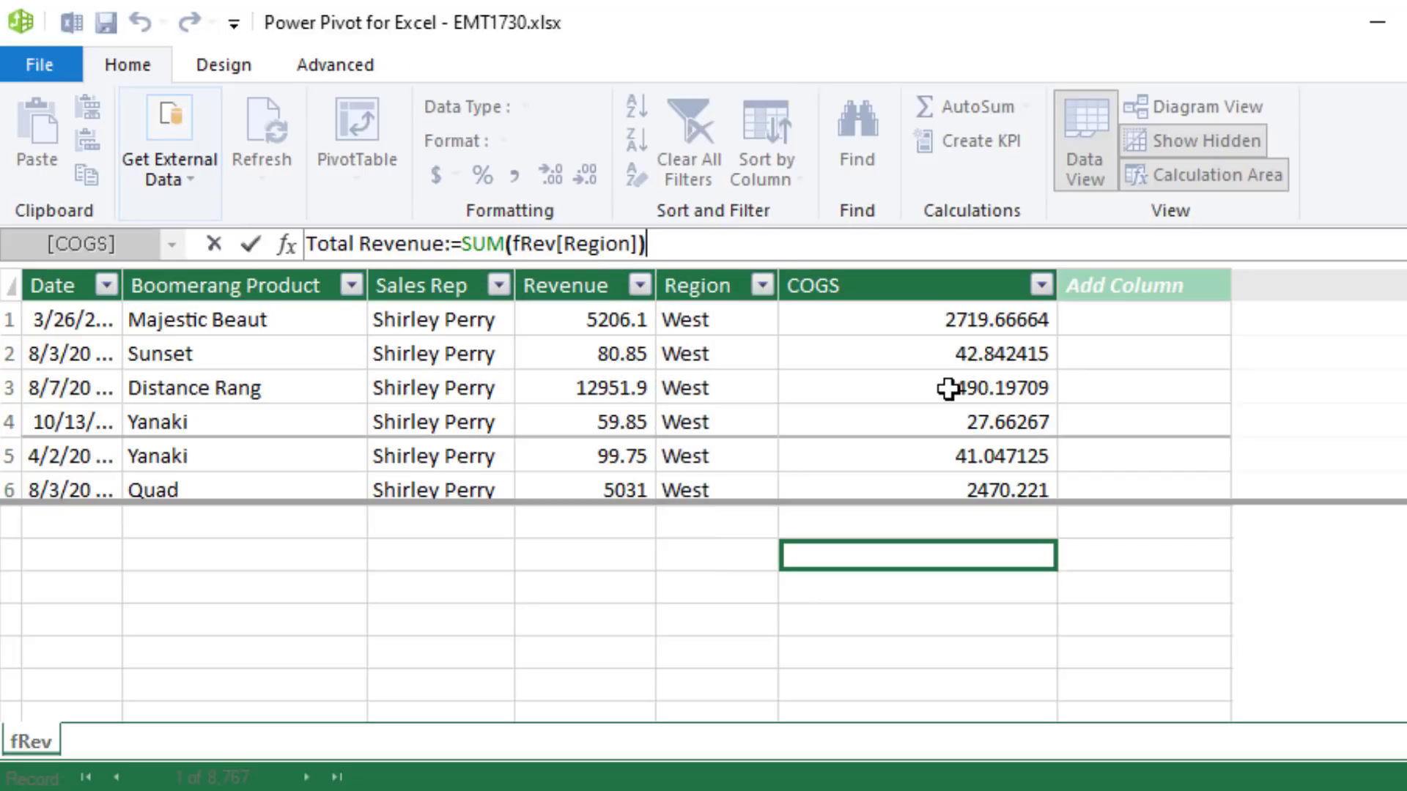
click(448, 246)
text(($))
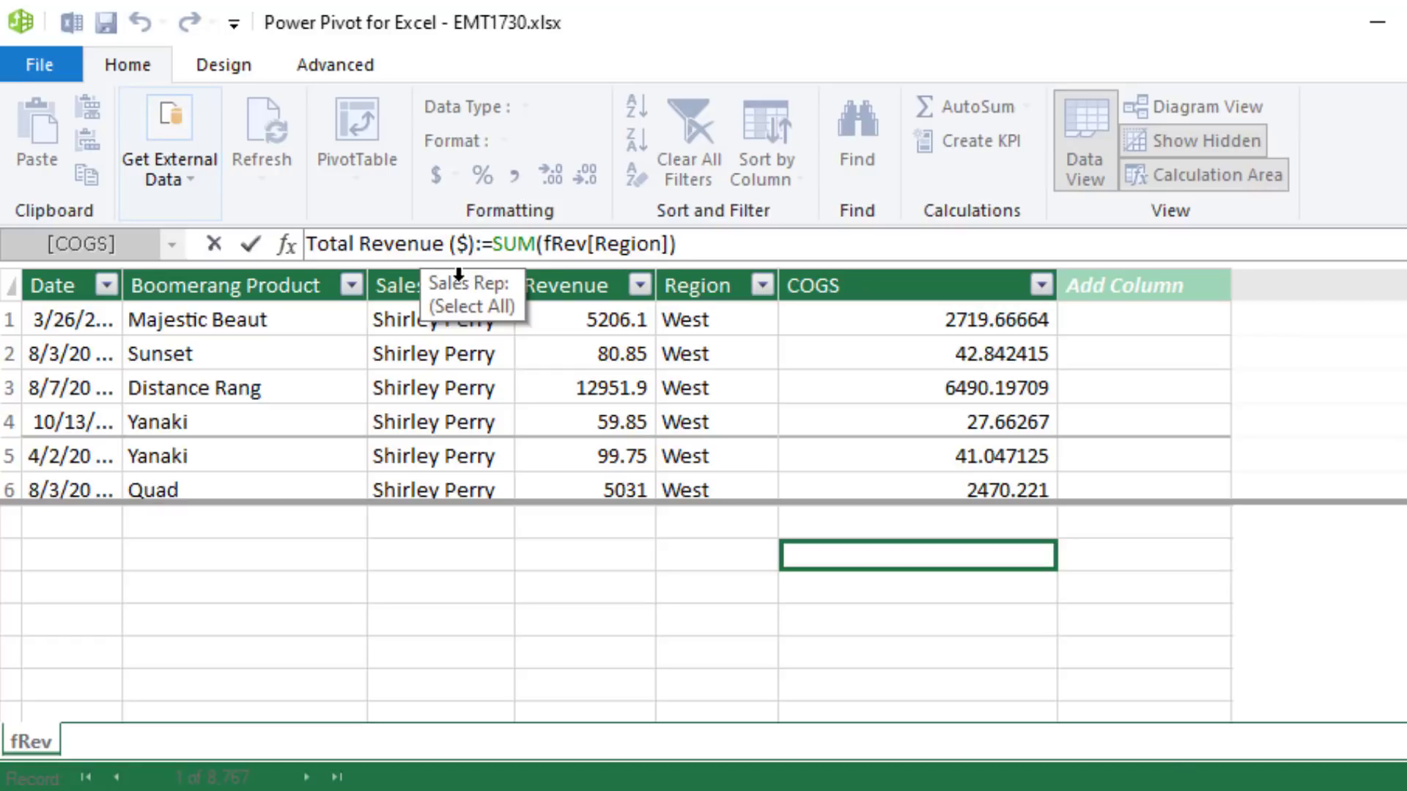
key(Return)
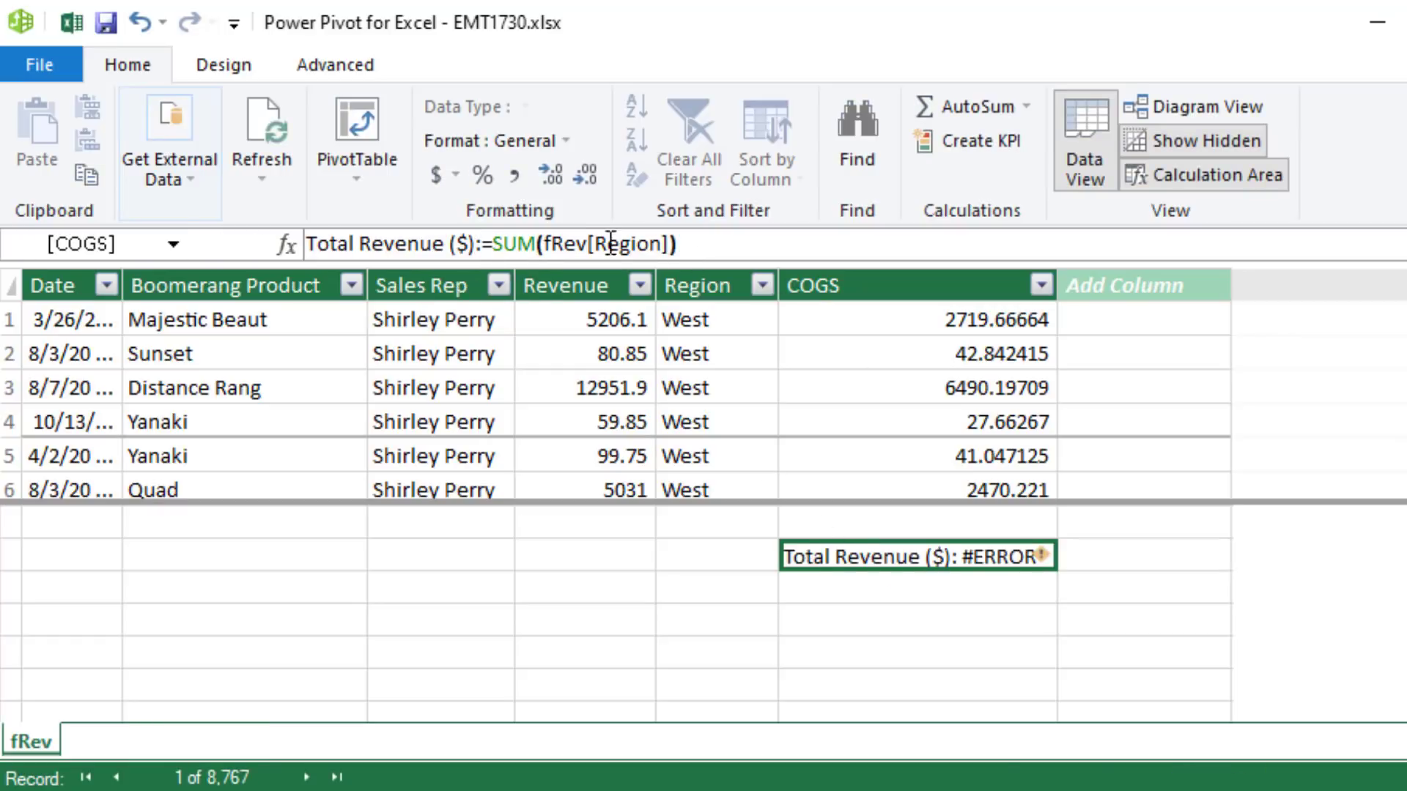
Replace the Region reference with fRev[Revenue] so the measure reads =SUM(fRev[Revenue]).
double_click(622, 243)
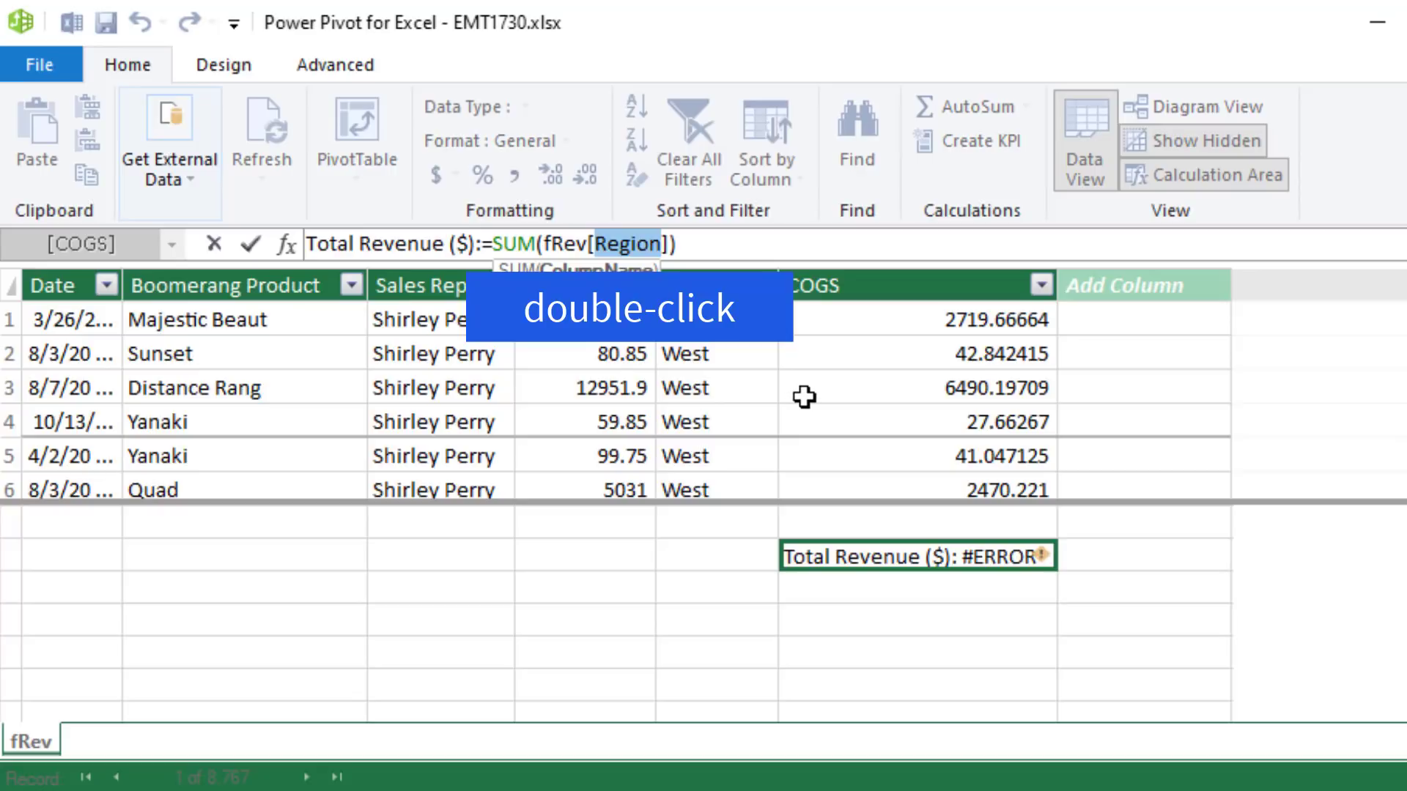
text(r)
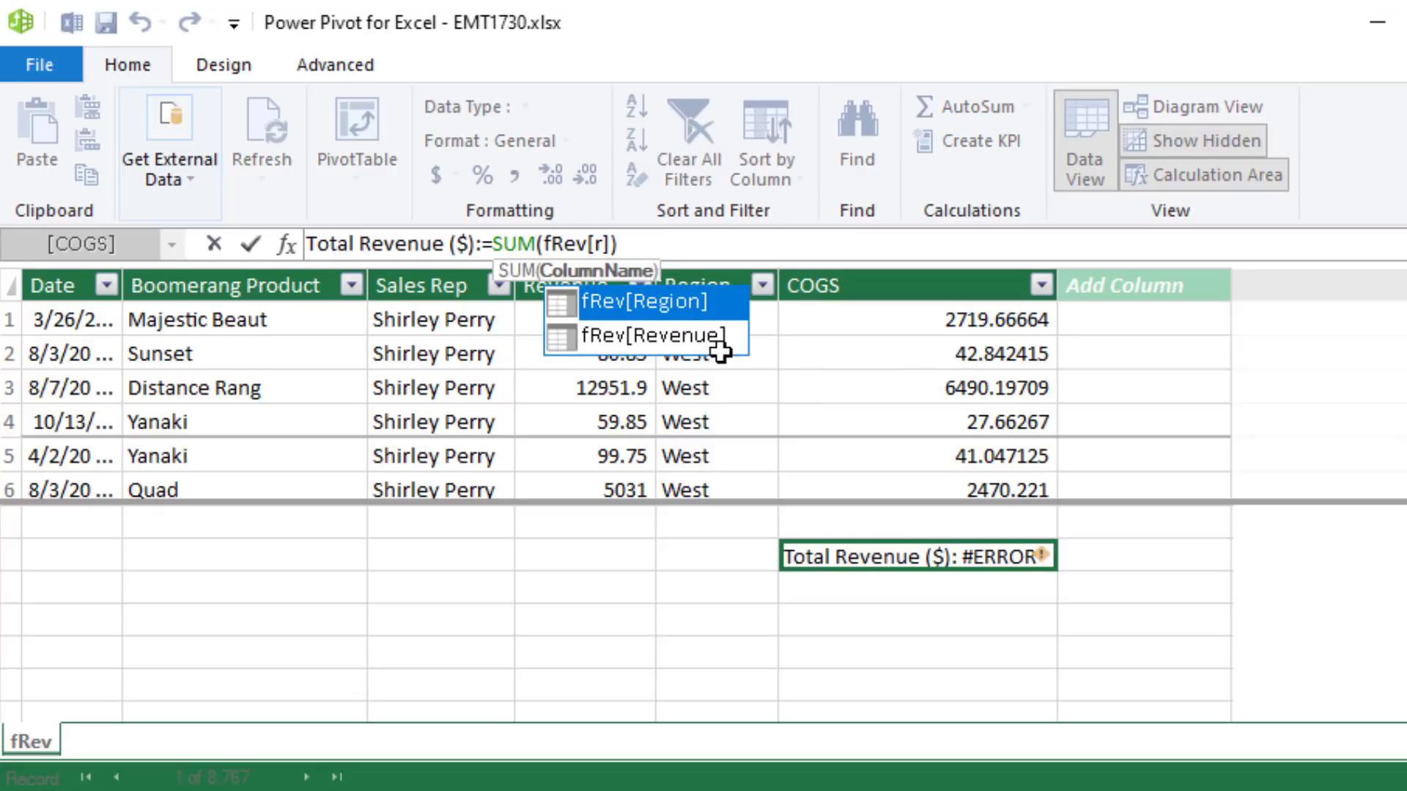
key(Down)
key(Tab)
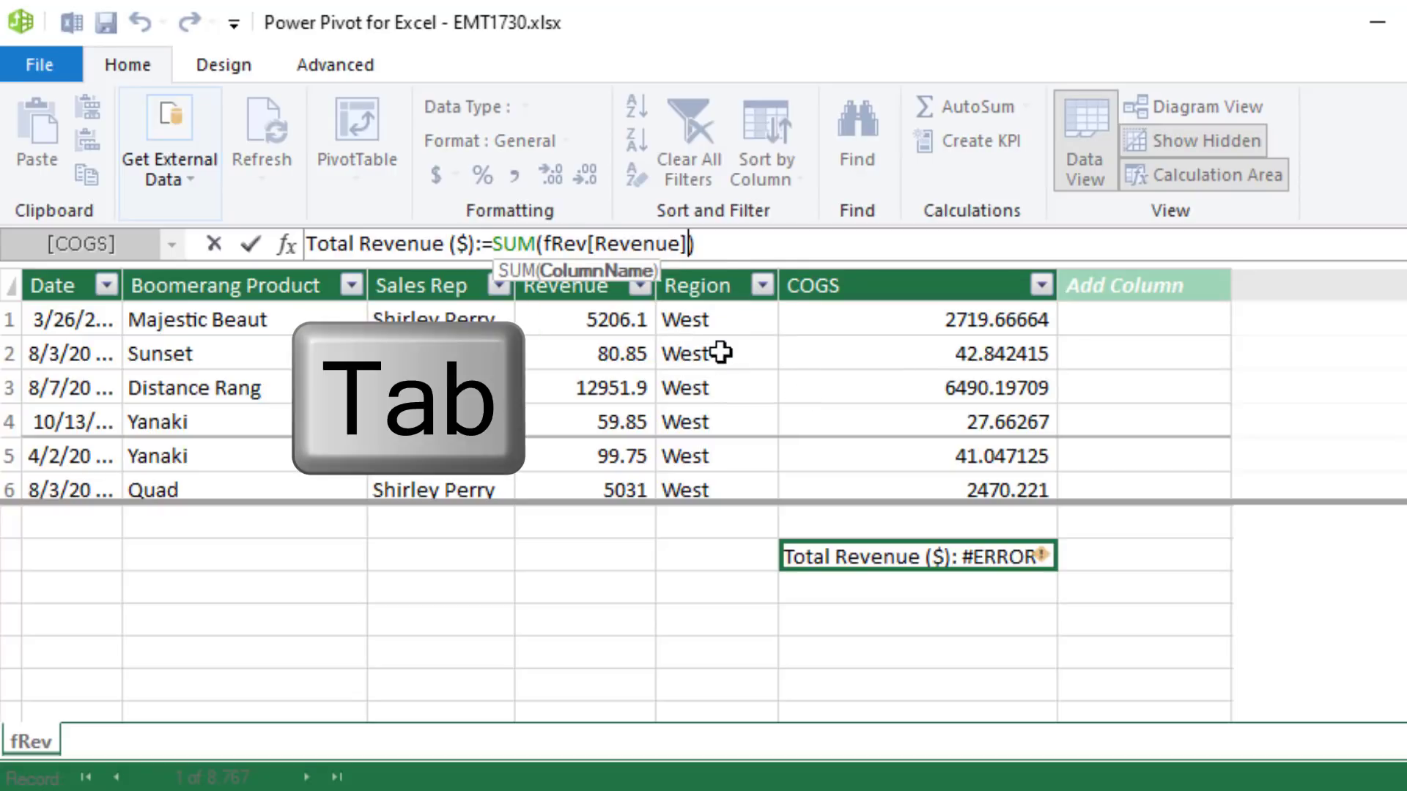
key(Return)
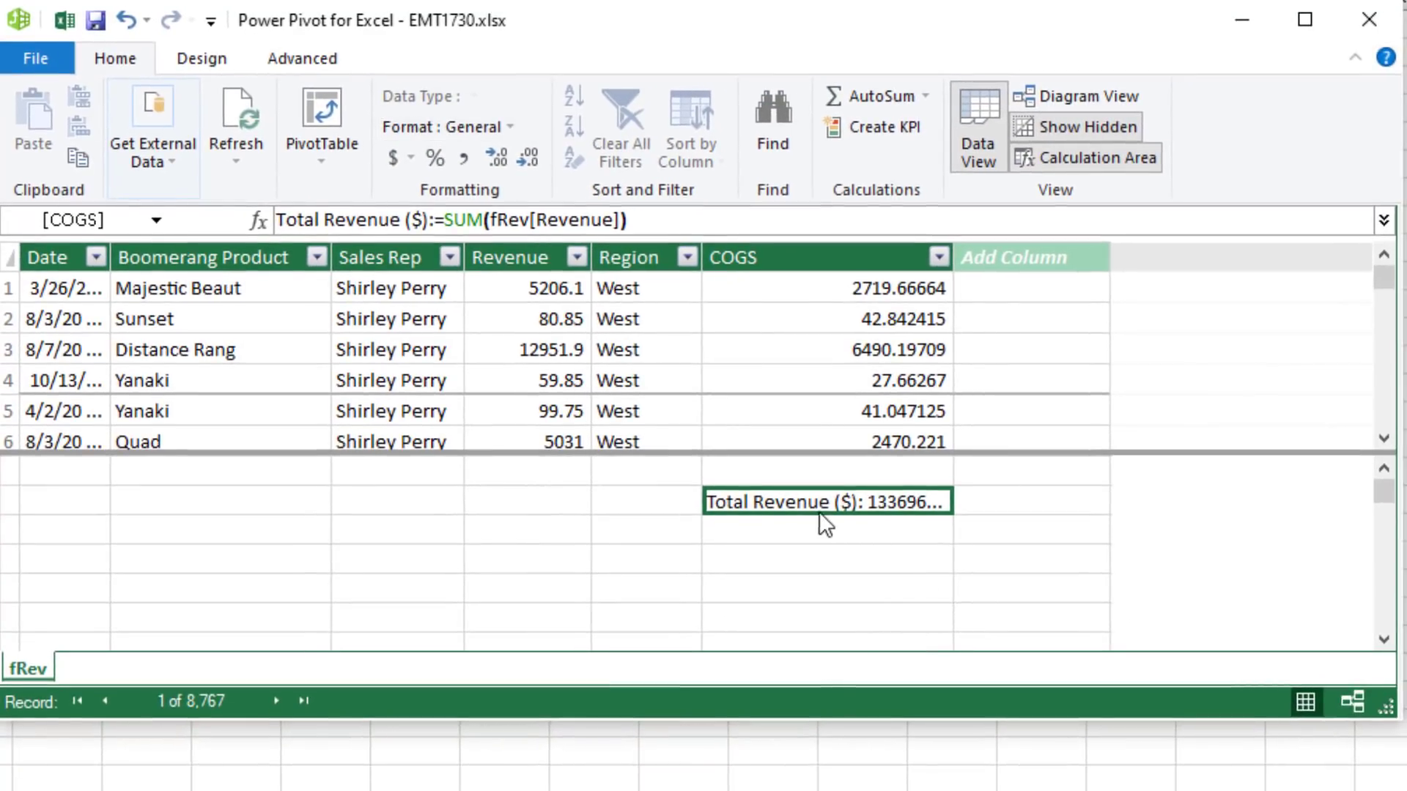
Format Total Revenue ($) as Number with thousands separators (13,369,616) and widen the COGS column.
right_click(898, 558)
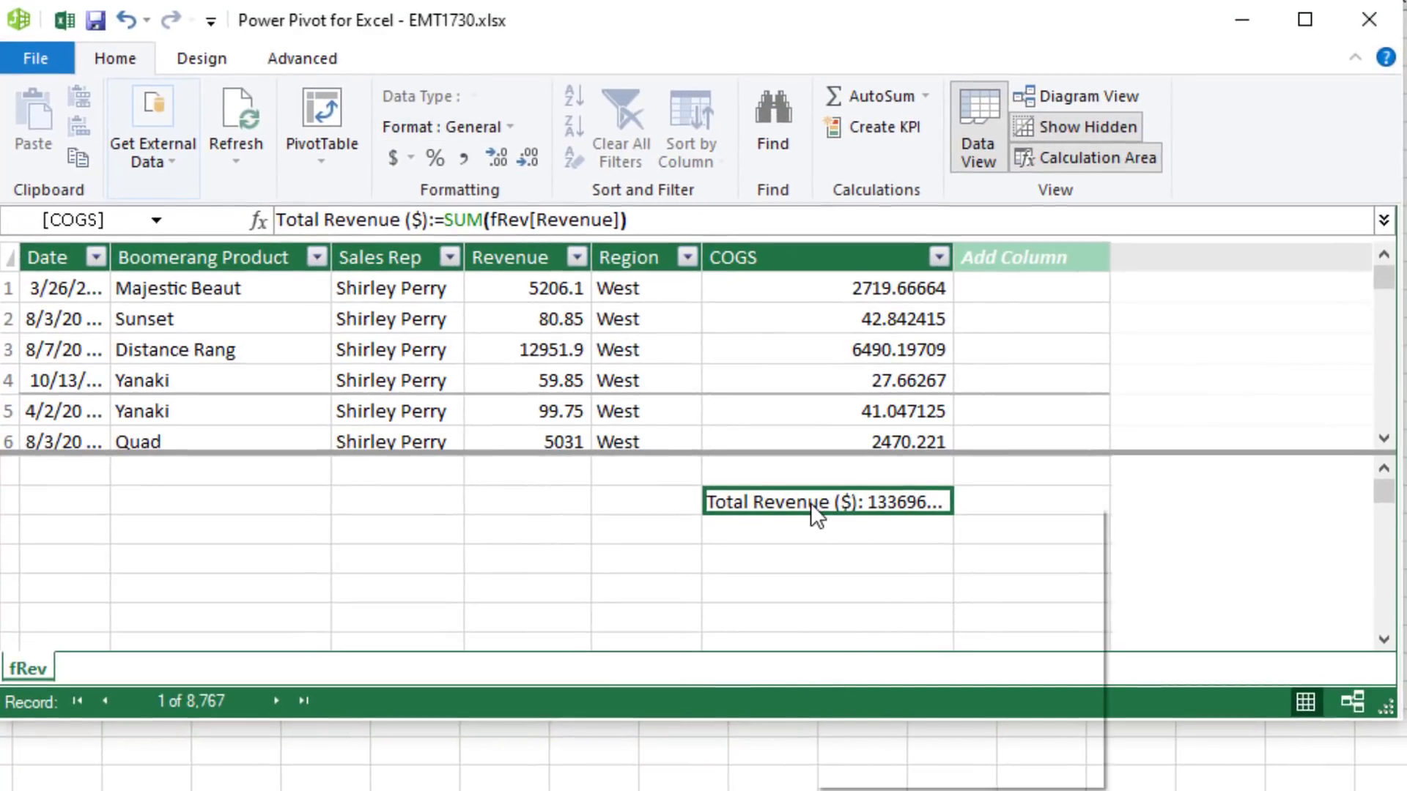
click(948, 731)
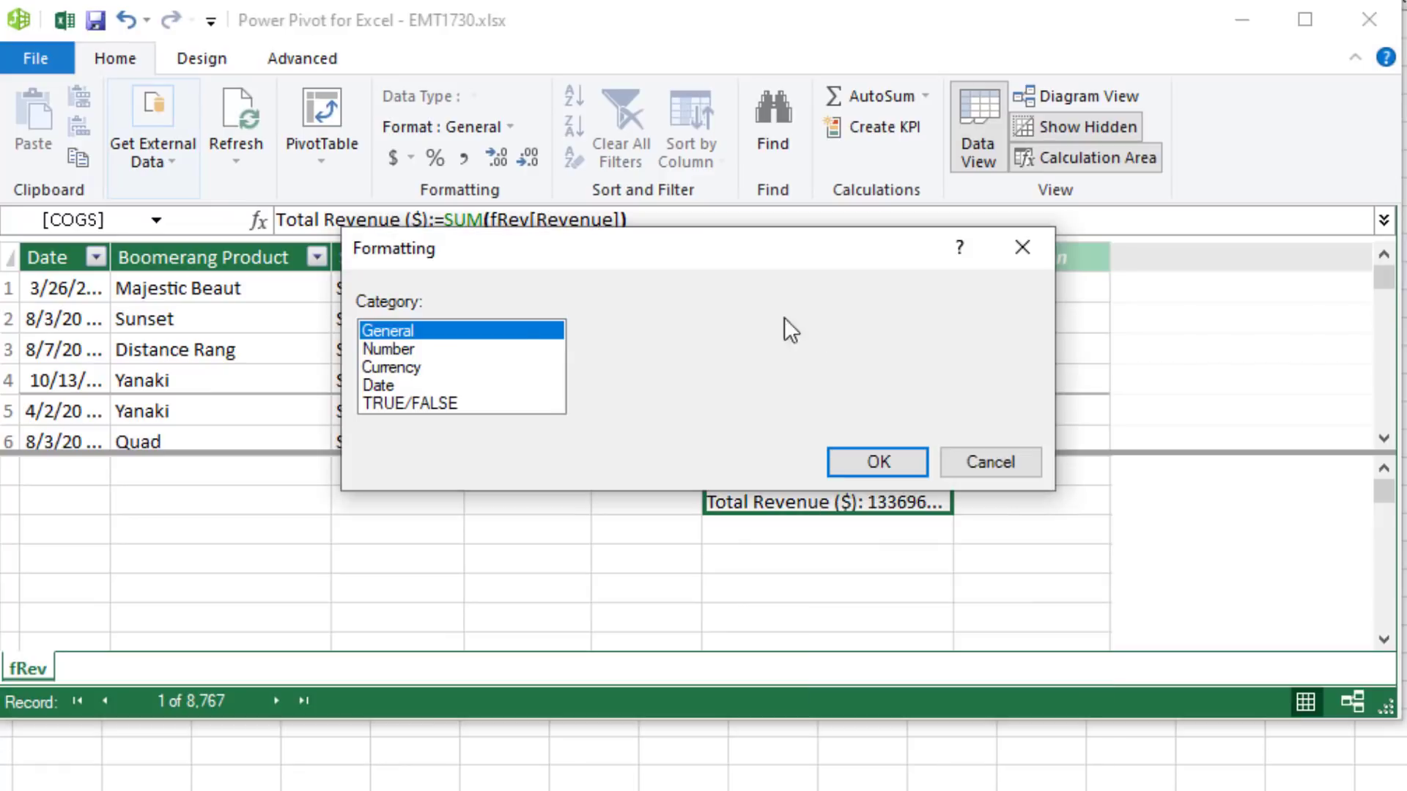
click(391, 349)
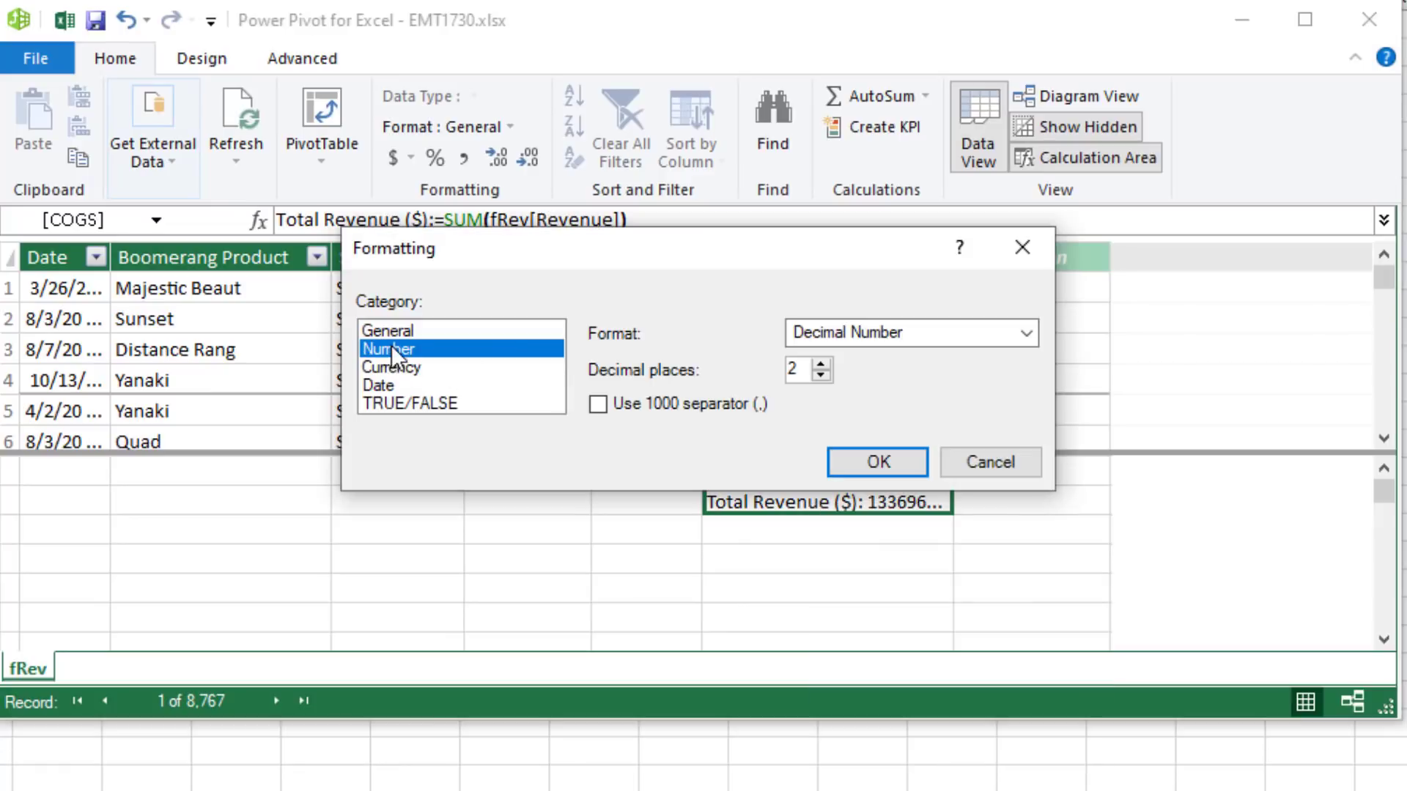
click(601, 404)
click(872, 465)
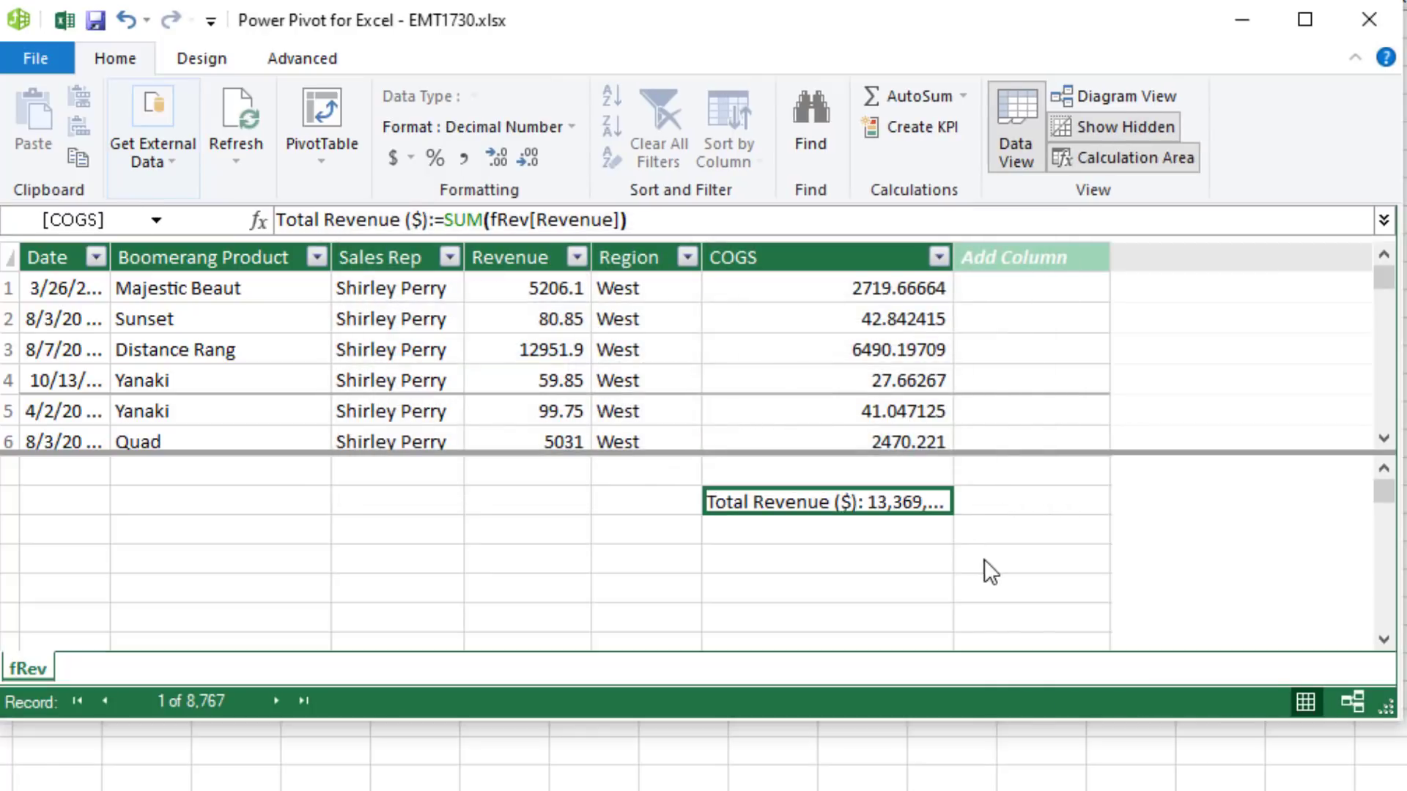
drag(954, 257, 1040, 260)
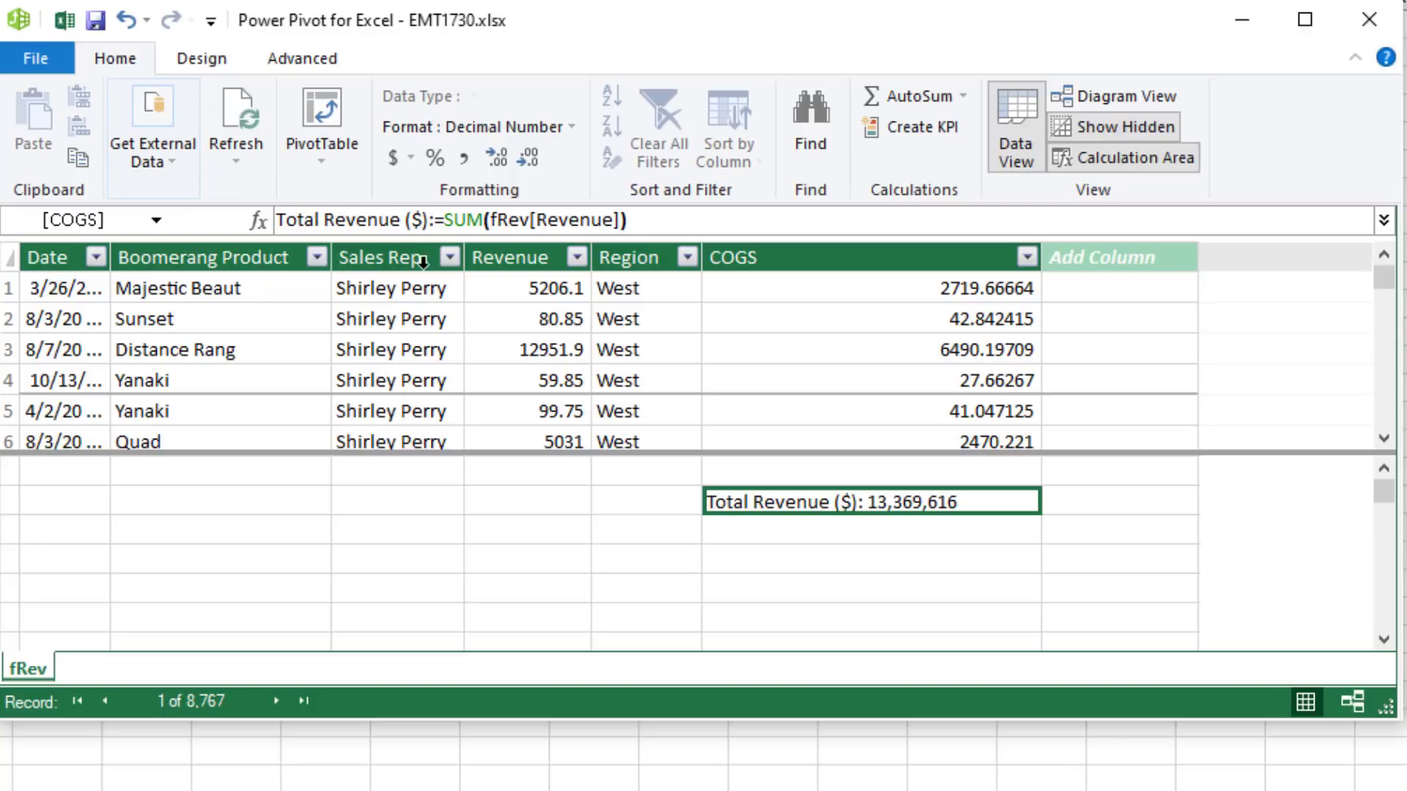
Add the measure Total COGS ($):=SUM(fRev[COGS]) in the next calculation cell.
click(746, 536)
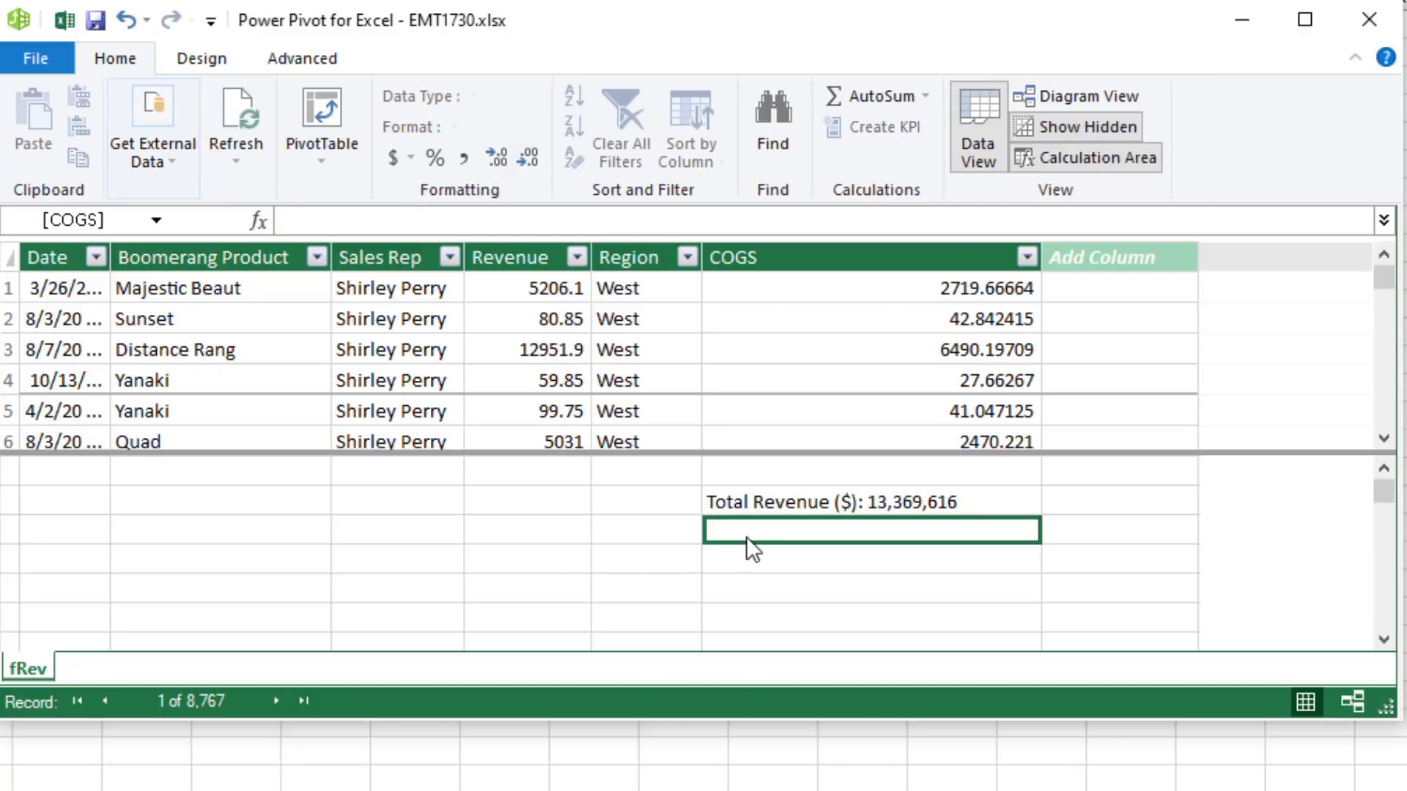
text(Total COGS ($):=sum)
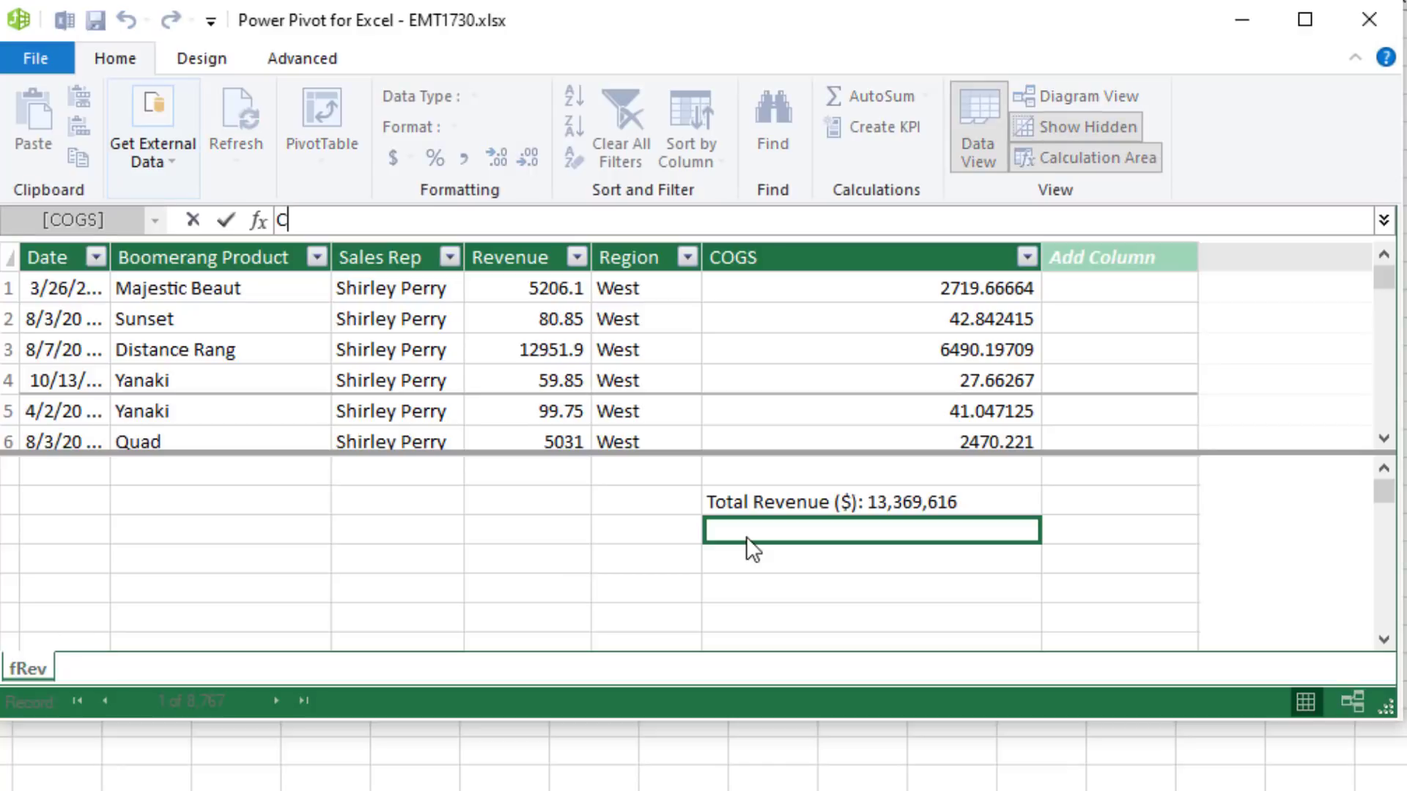
key(Tab)
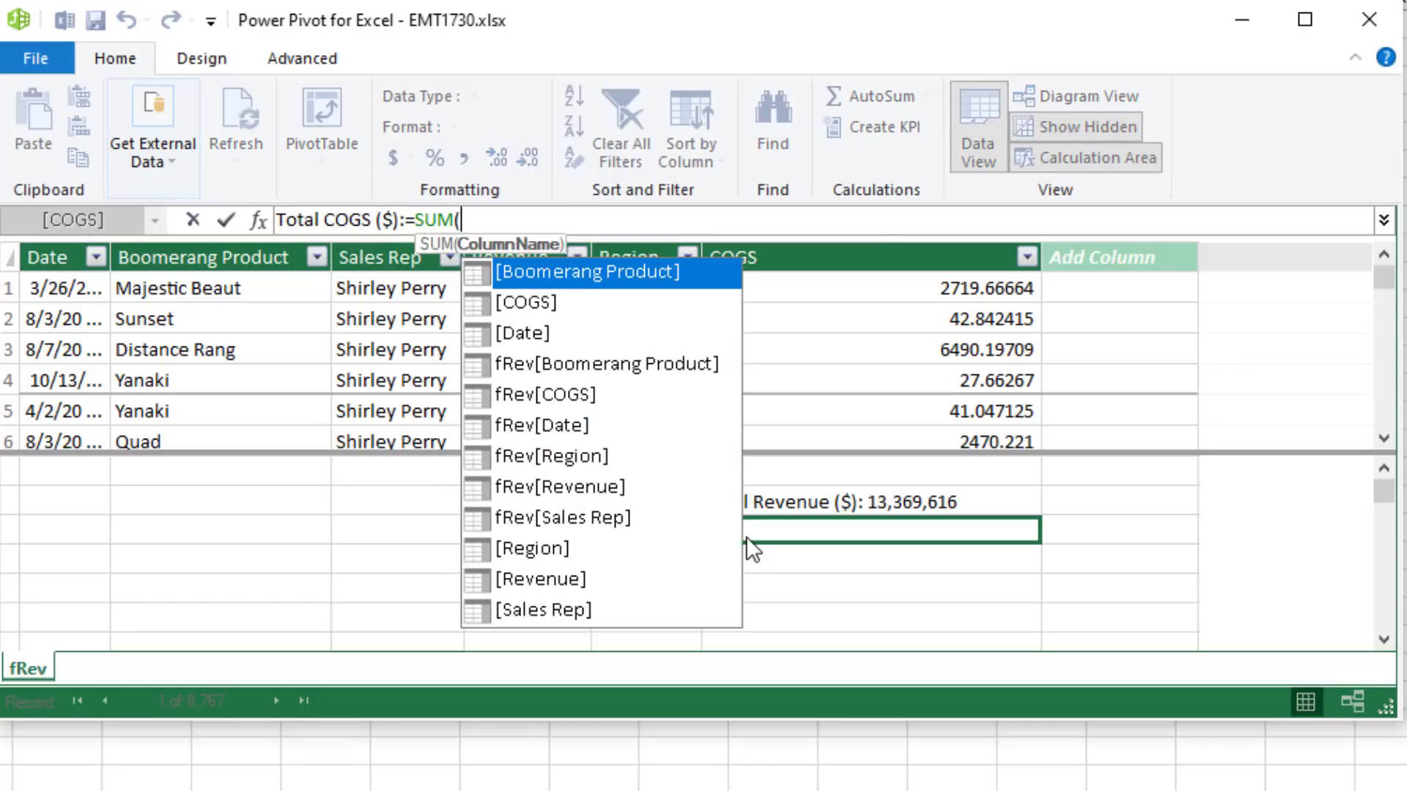
click(850, 245)
text())
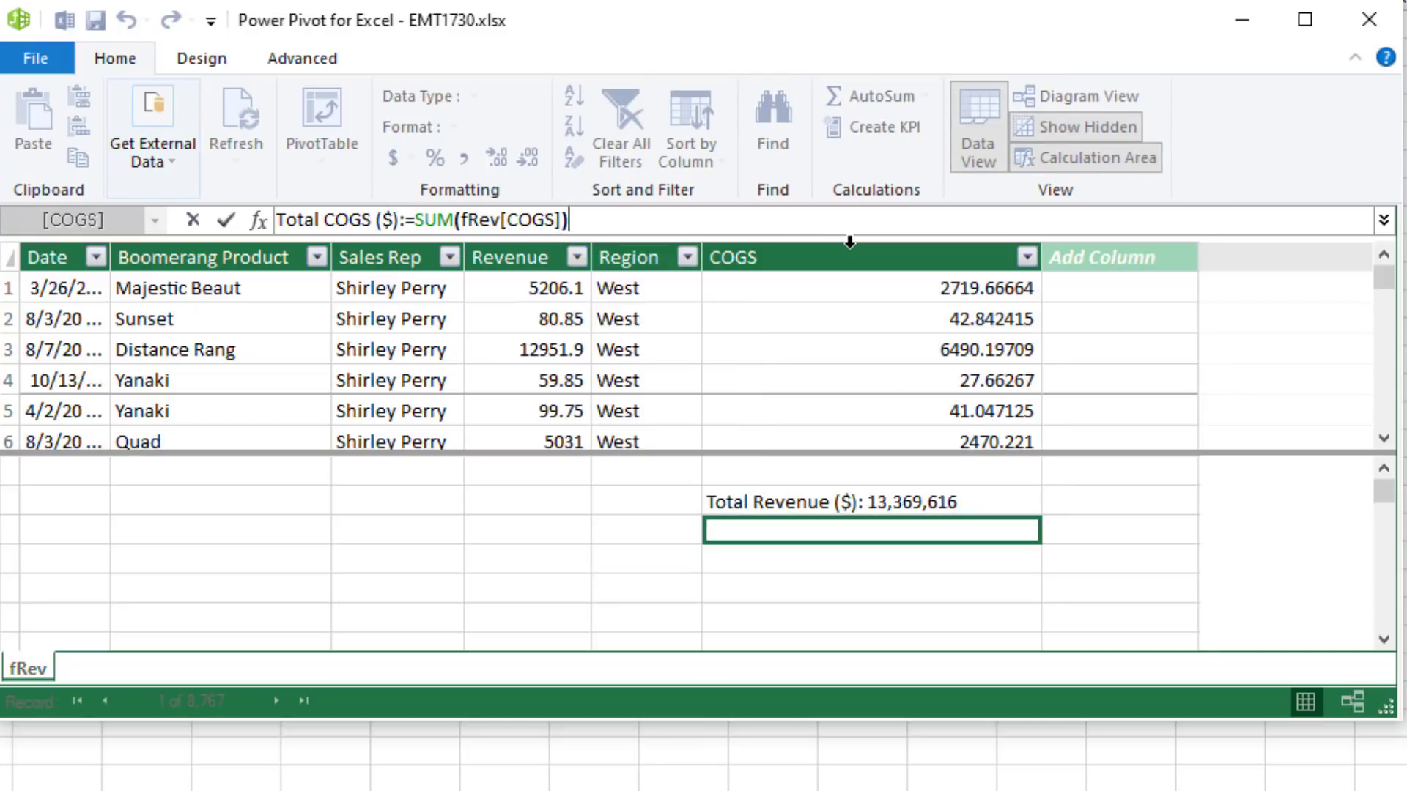
key(Return)
Format Total COGS ($) with zero decimals and thousands separators, showing 6,673,306.
right_click(1024, 529)
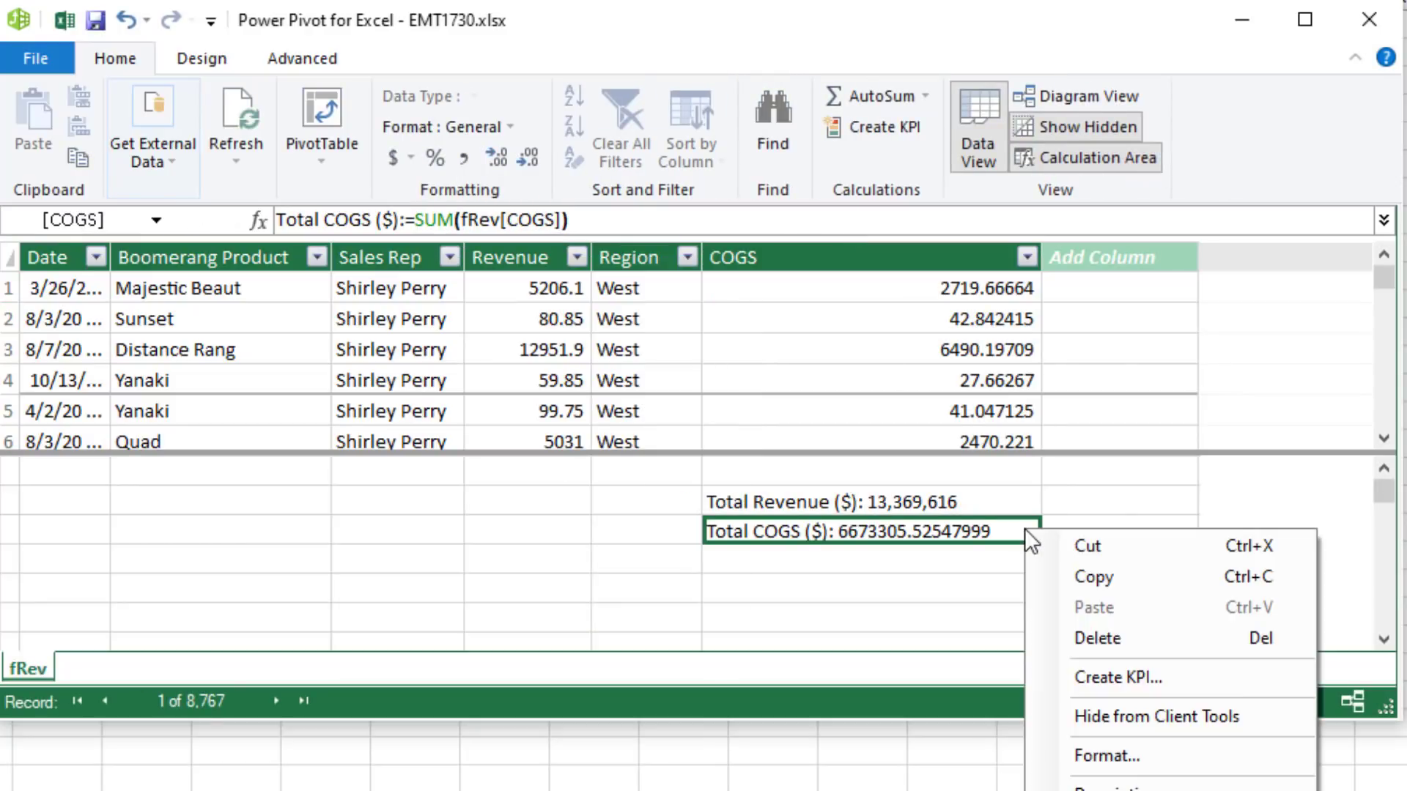
click(1103, 756)
click(822, 377)
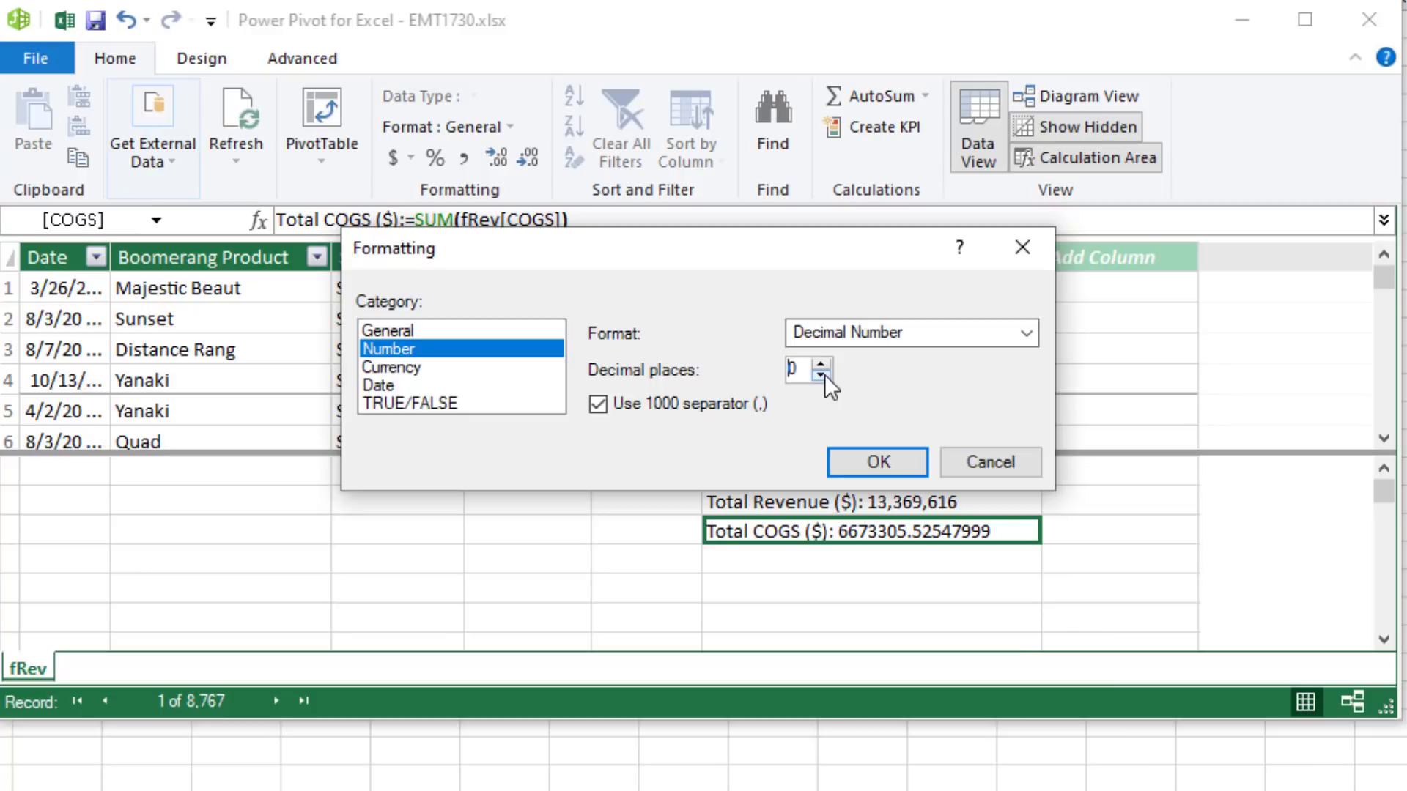
click(888, 460)
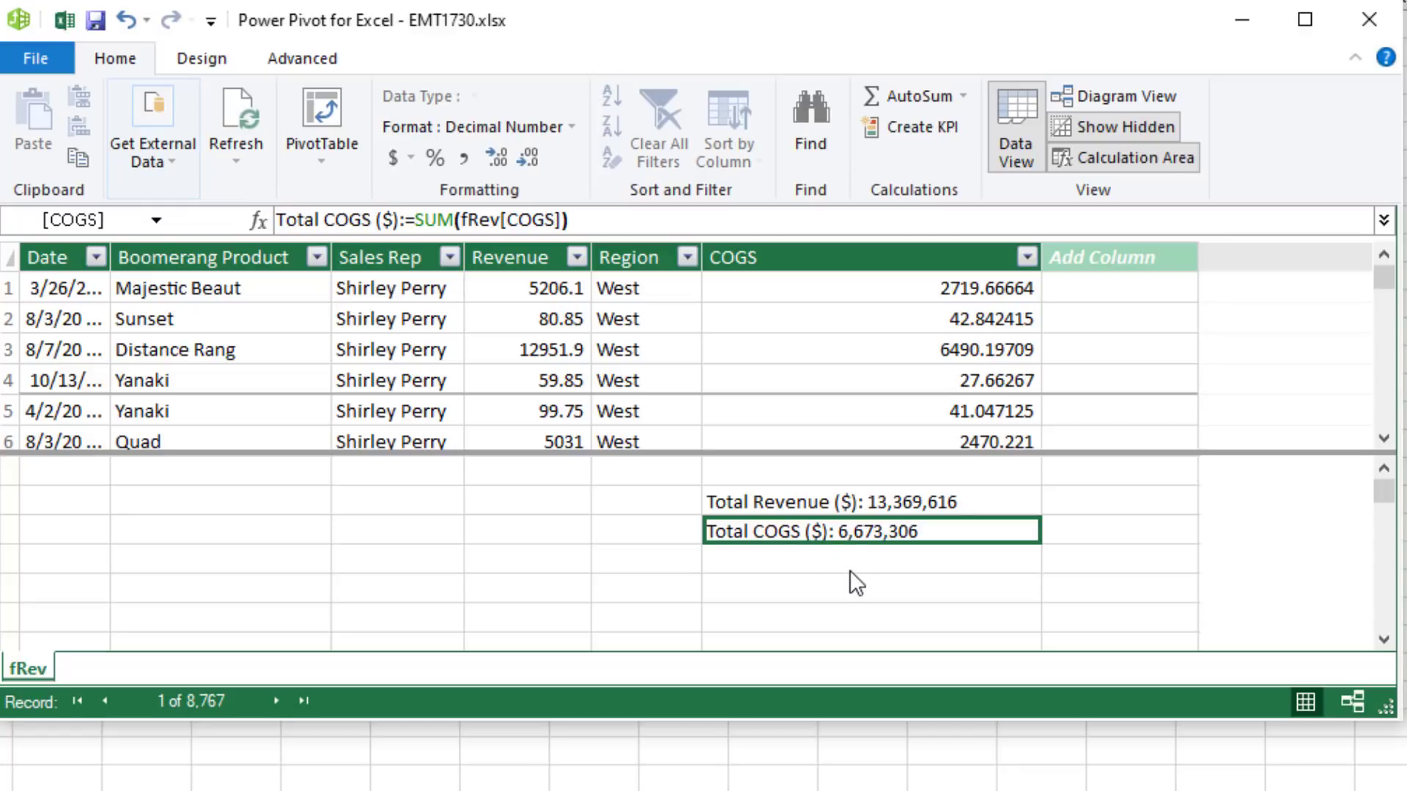
Add Gross Profit:=[Total Revenue ($)]-[Total COGS ($)] and format it with thousands separators (6,696,311).
click(801, 561)
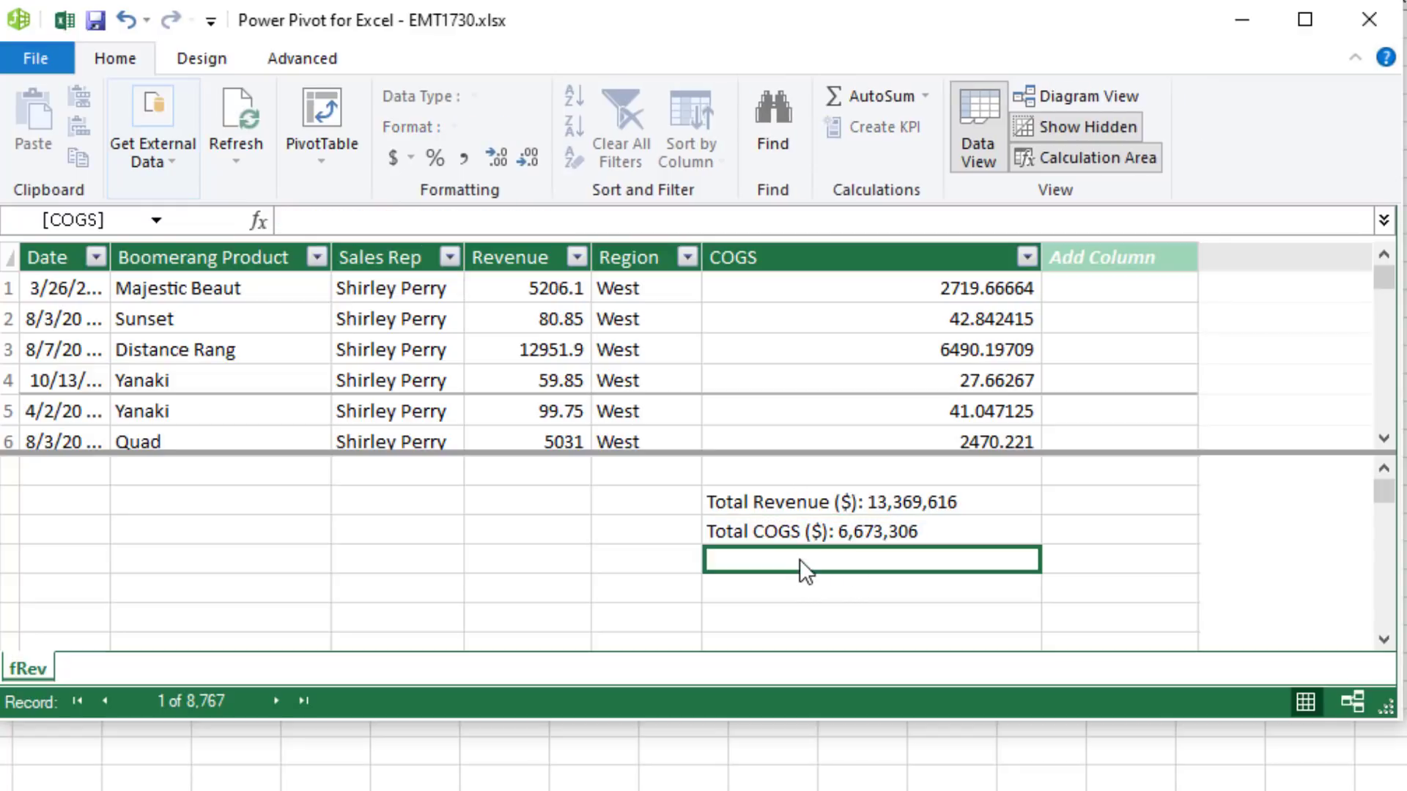
text(G)
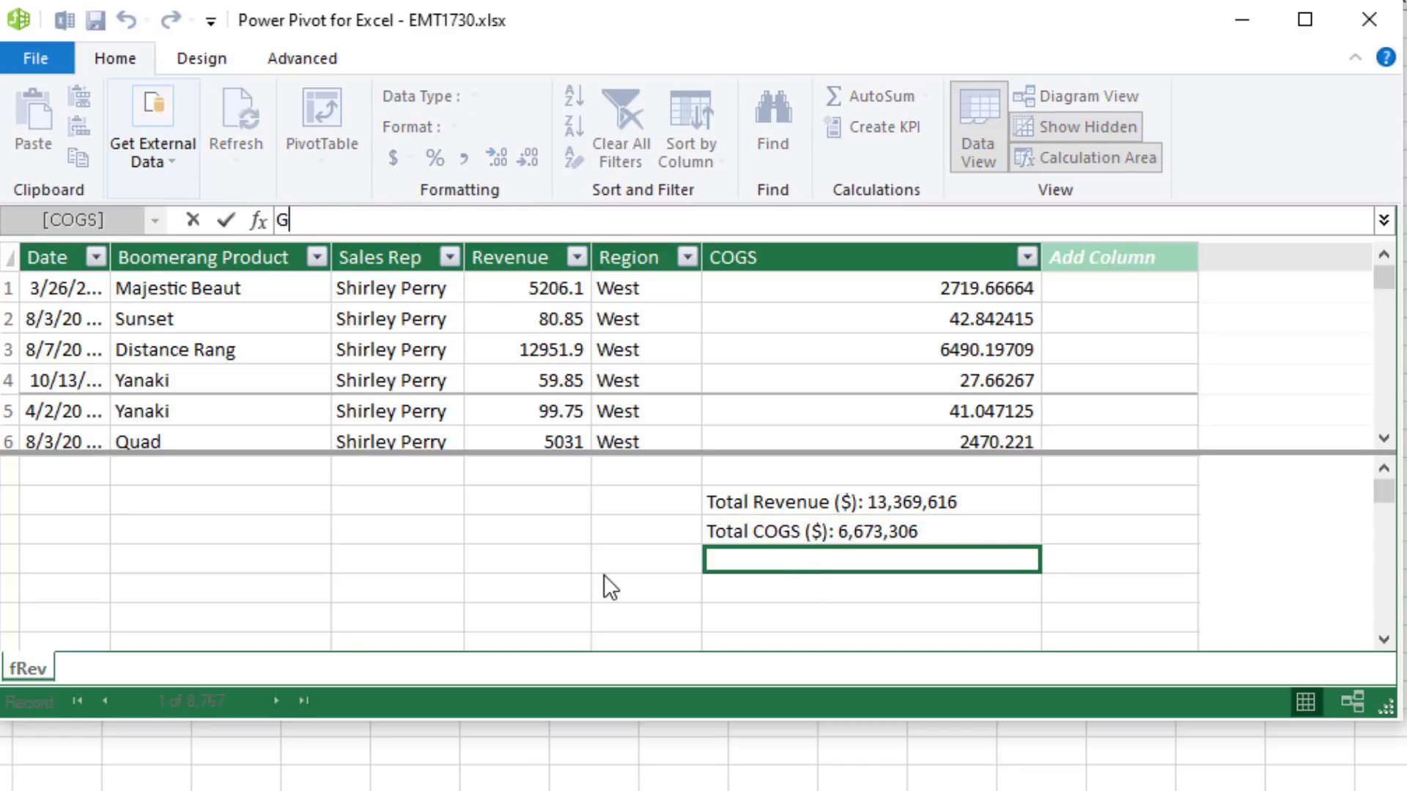
text(ross Profit:)
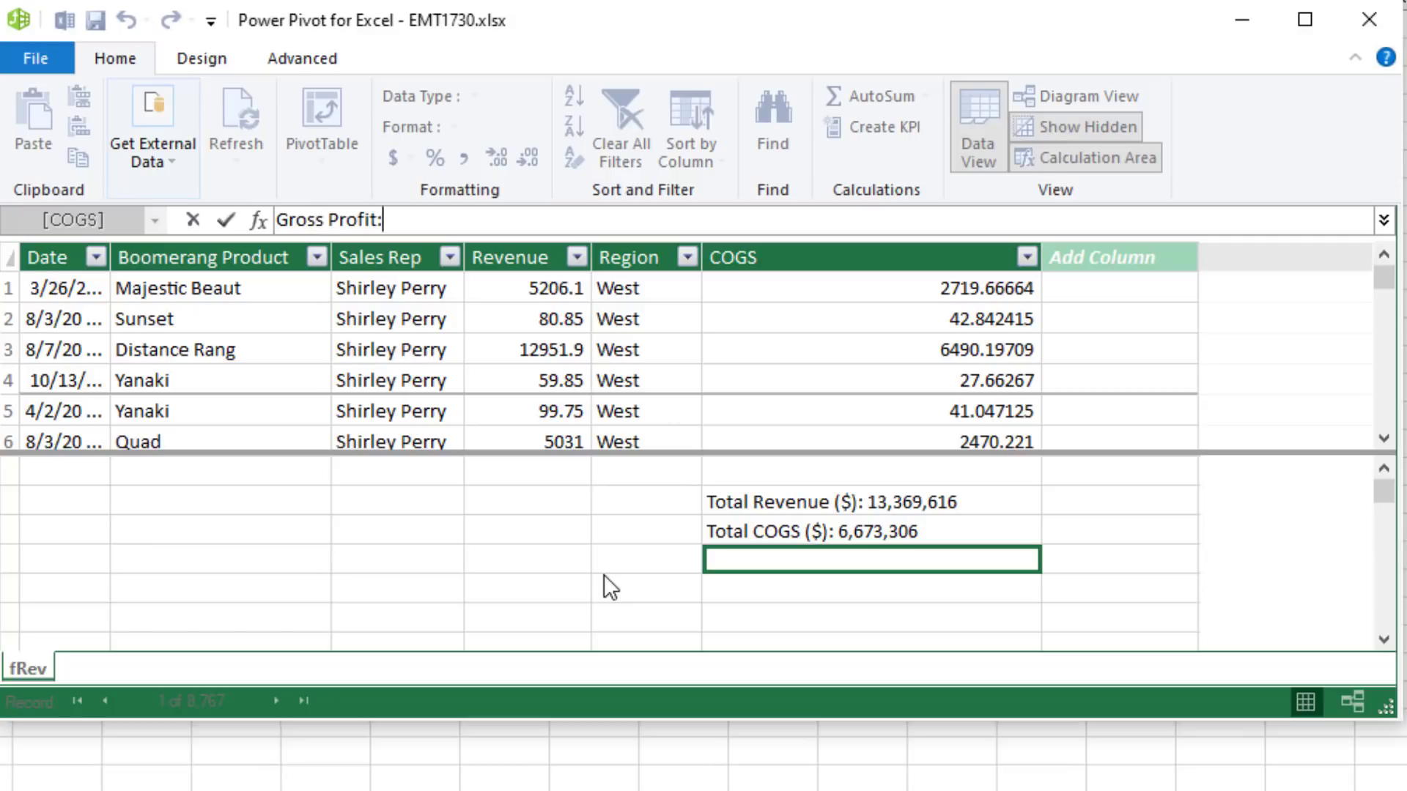
text(=[)
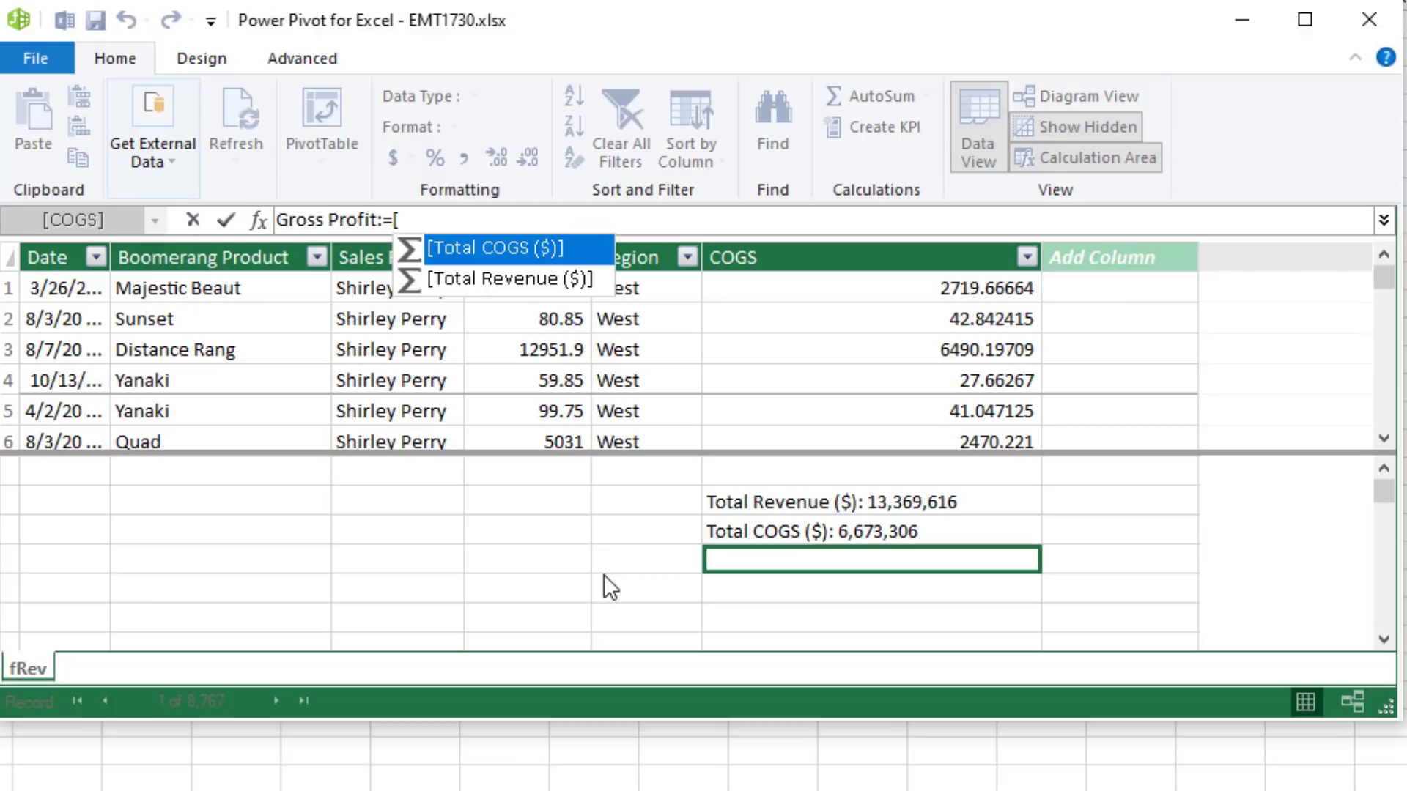
key(Down)
key(Tab)
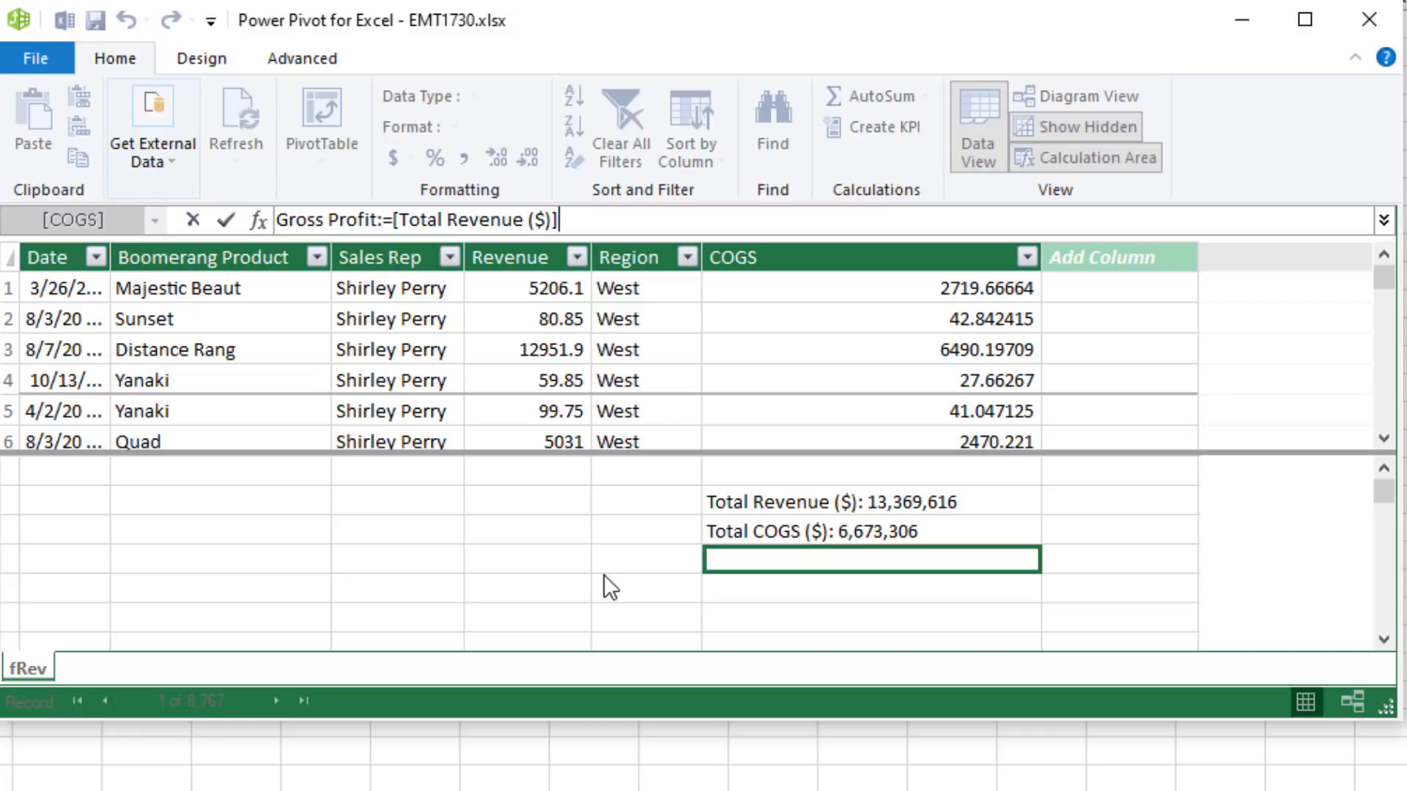
text(-[)
key(Tab)
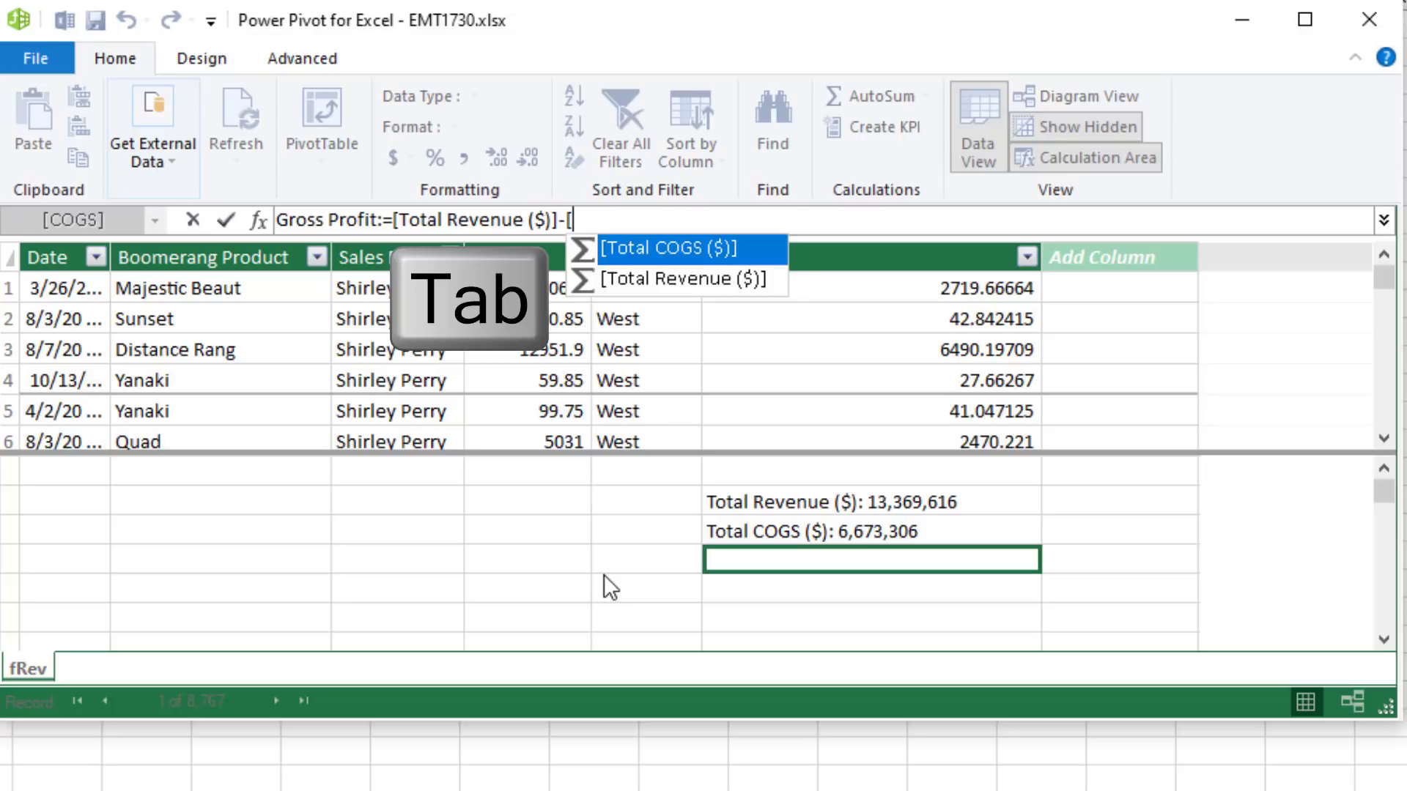
key(Return)
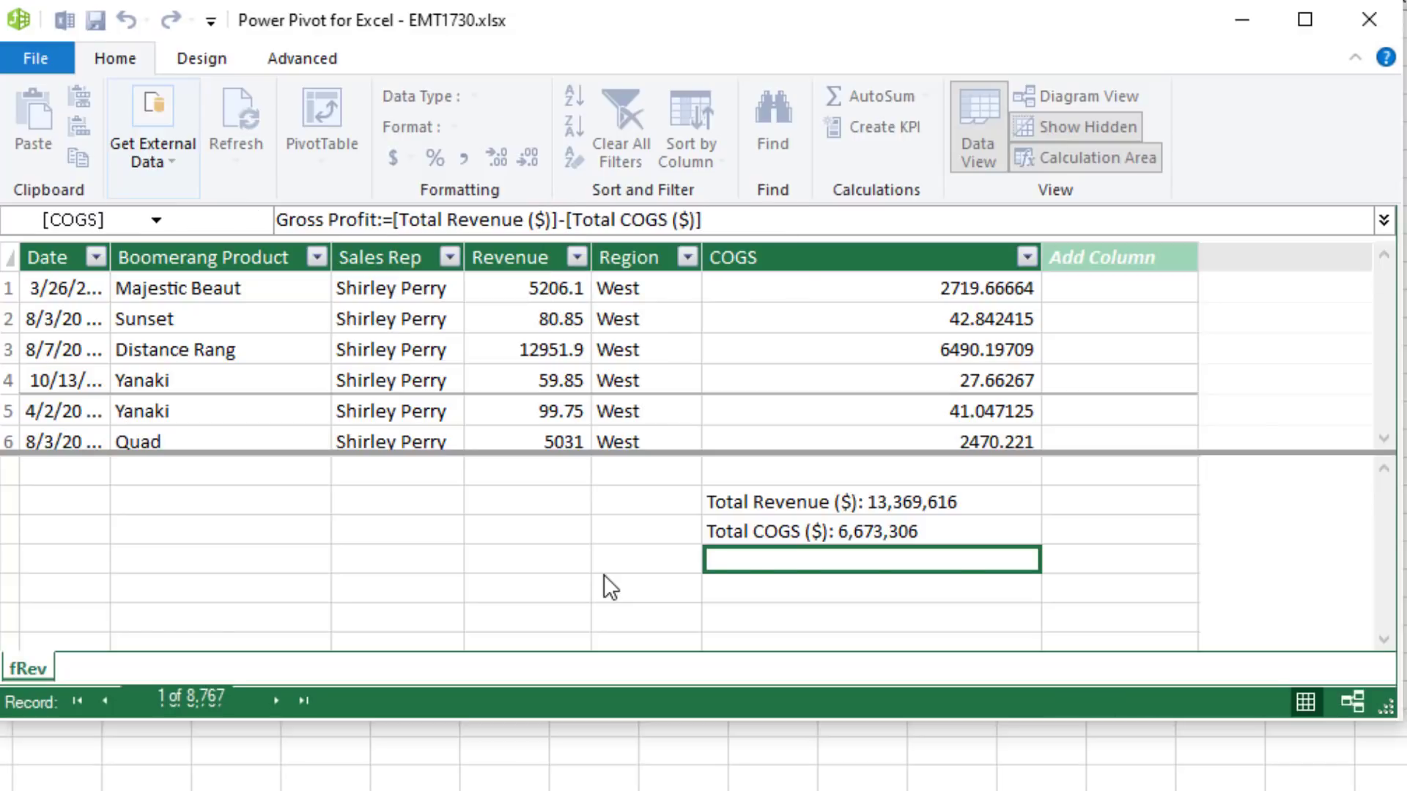
click(917, 730)
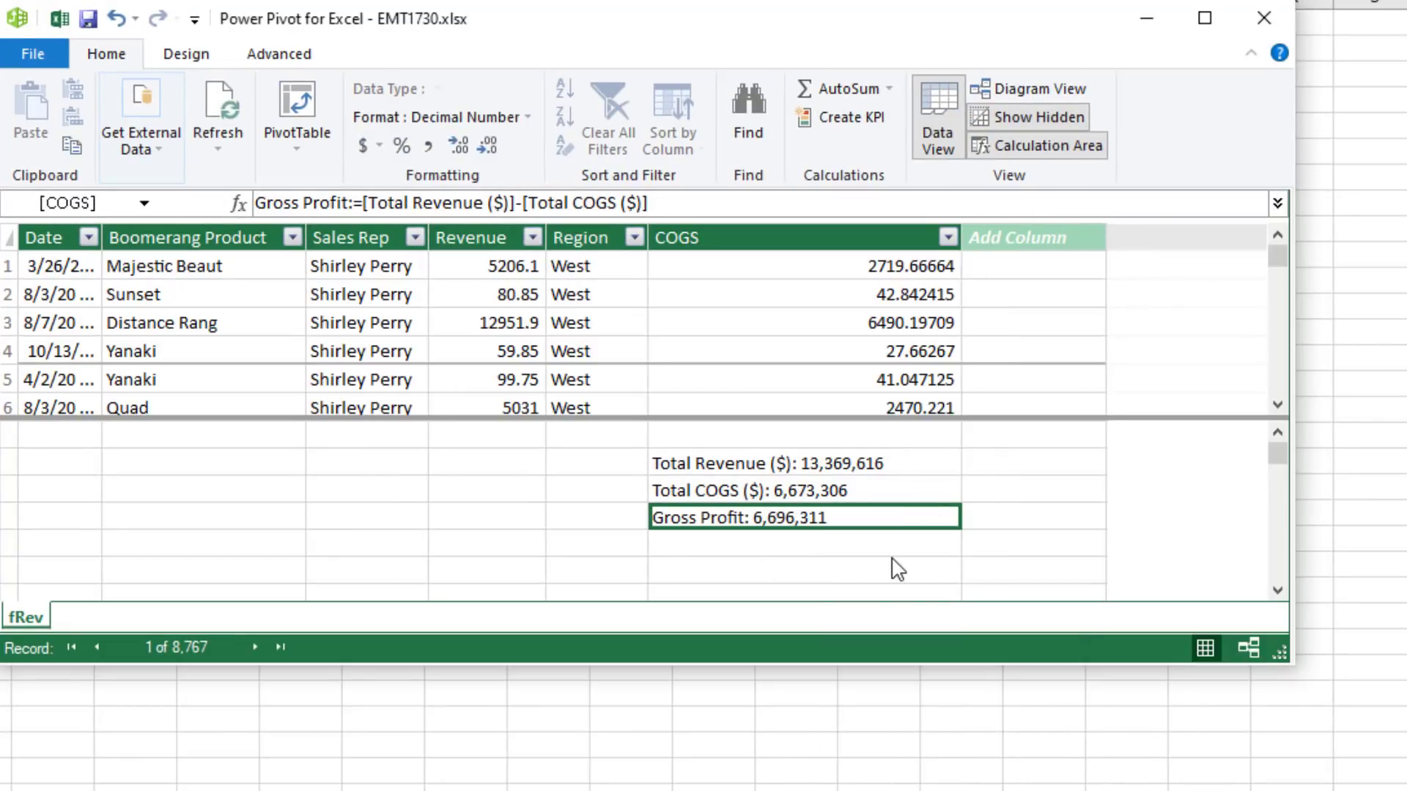
click(726, 548)
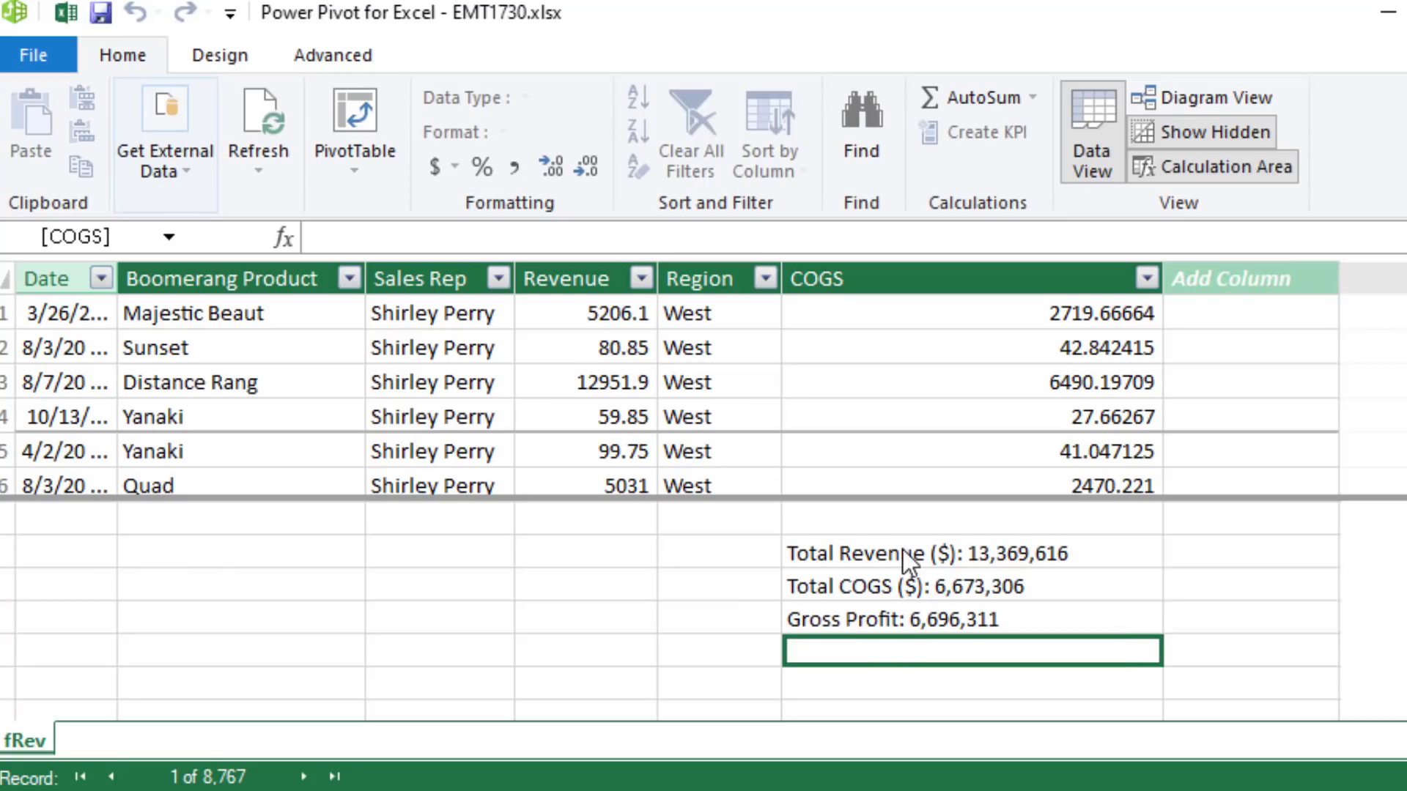
Enter Gross Profit %:=DIVIDE([Gross Profit],[Total Revenue ($)]) in the calculation area, giving 0.5008.
text(Gross Profit %)
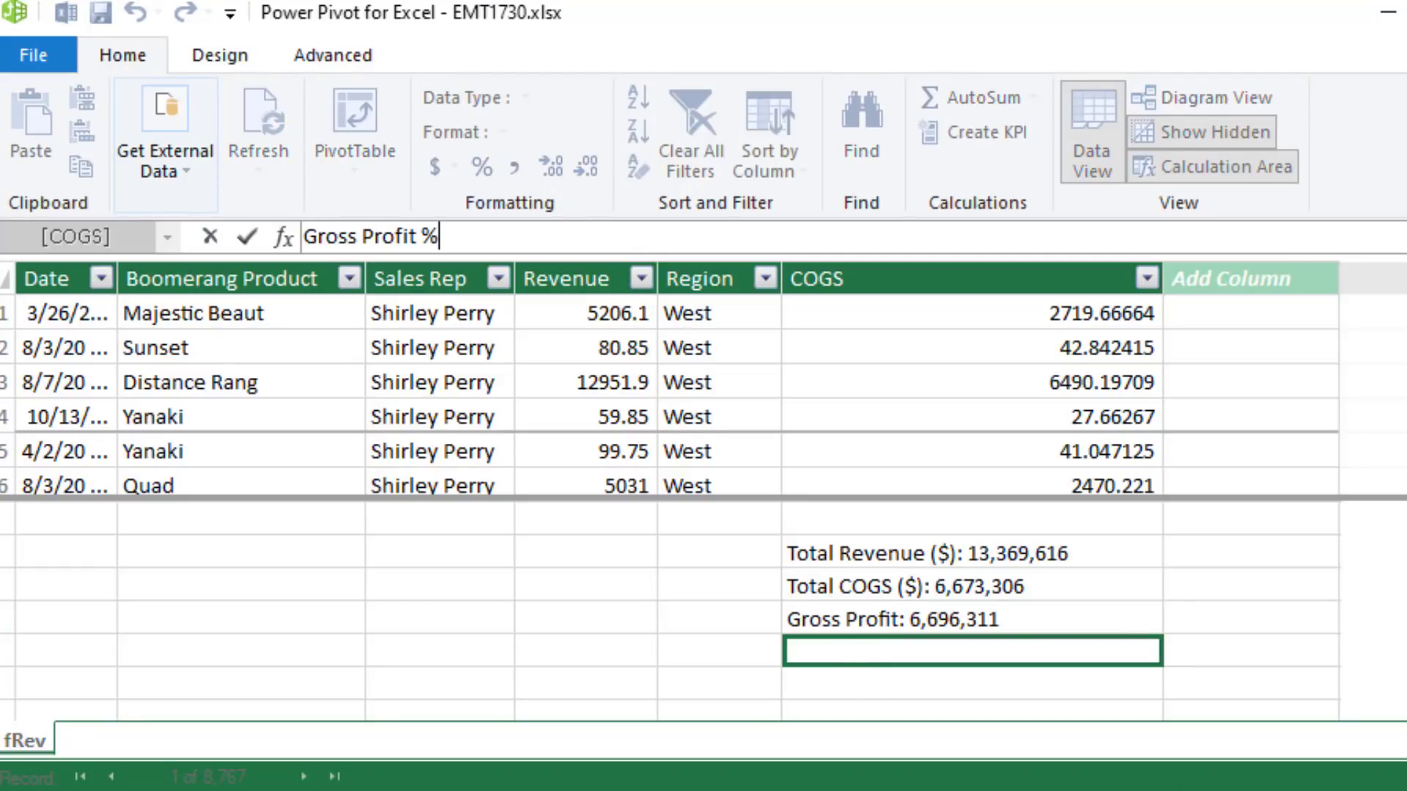
text(:=div)
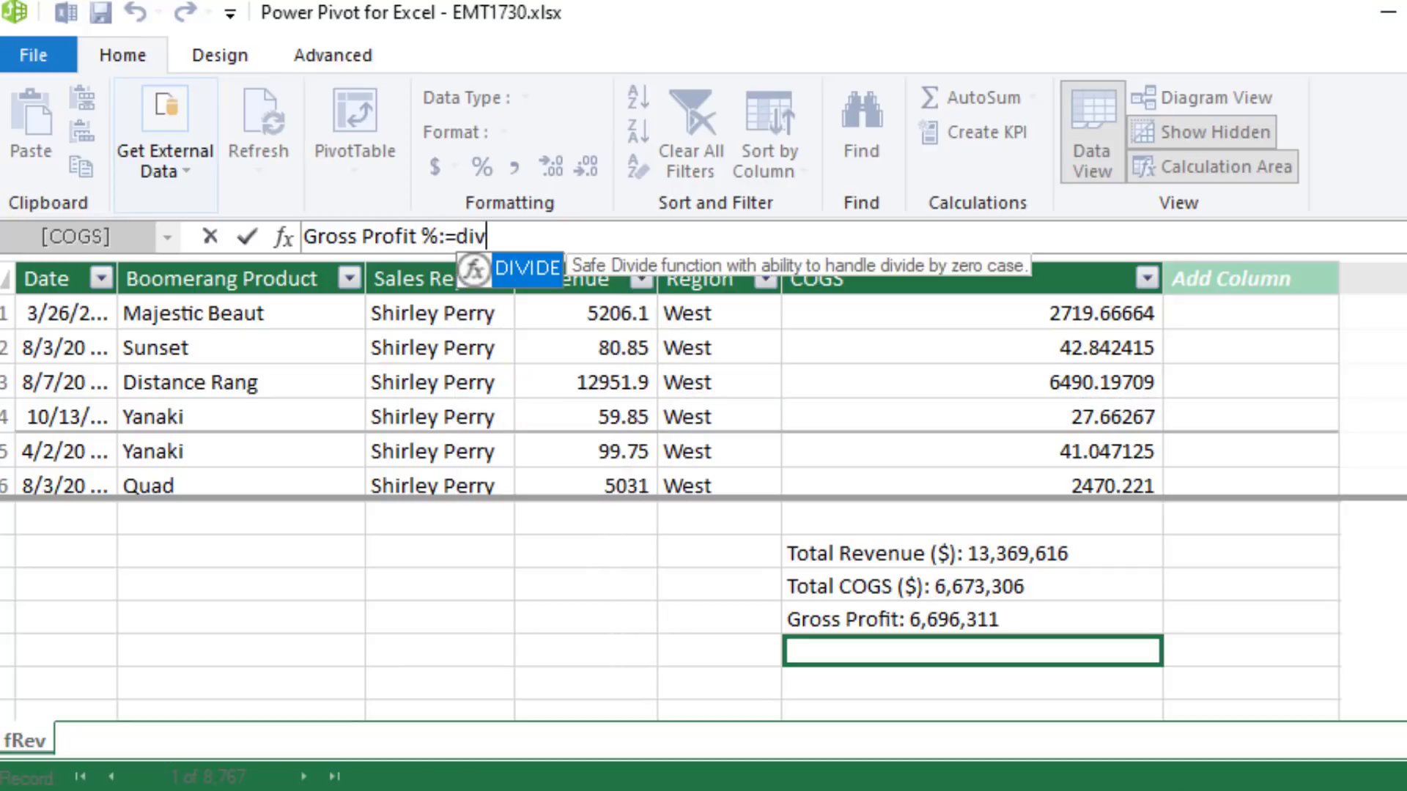
key(Tab)
text(()
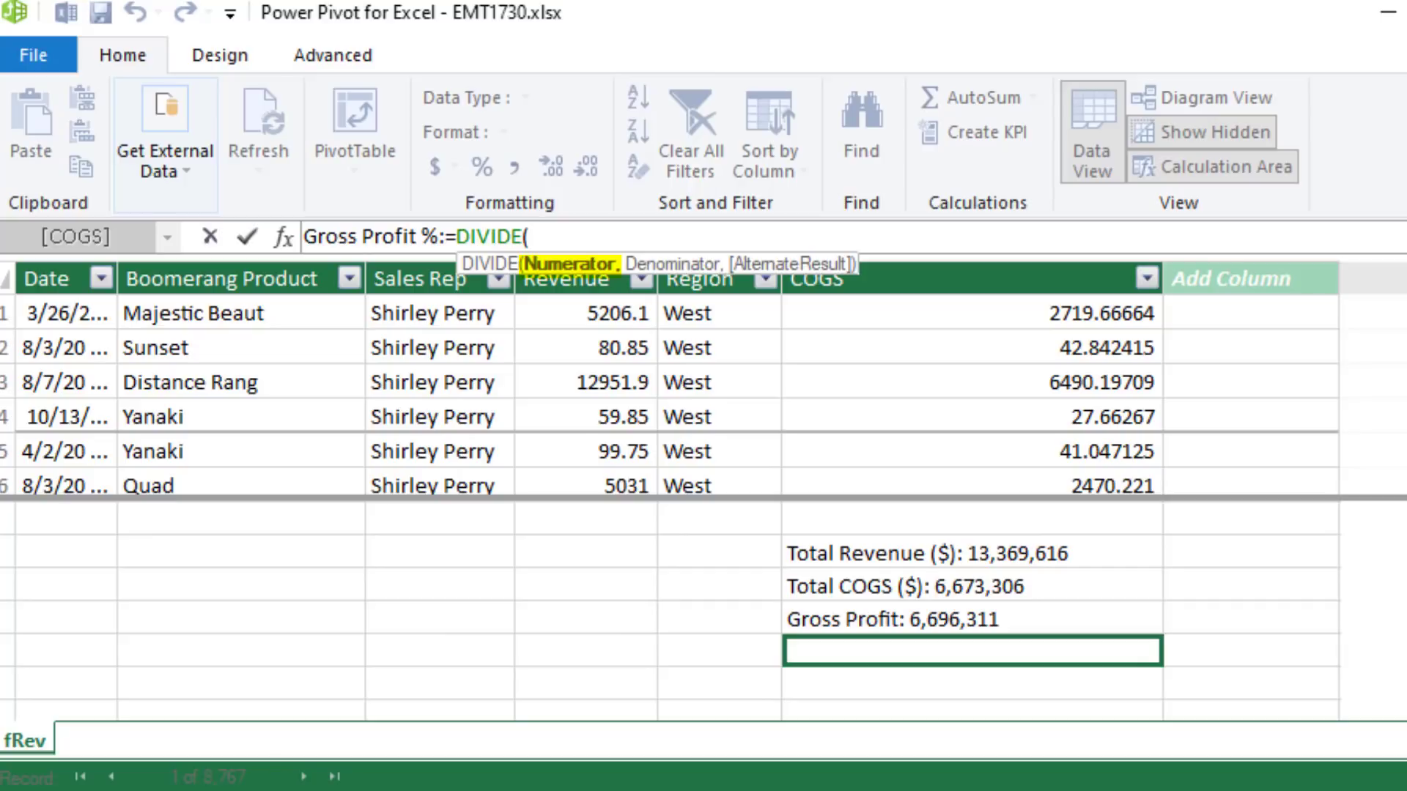
click(872, 619)
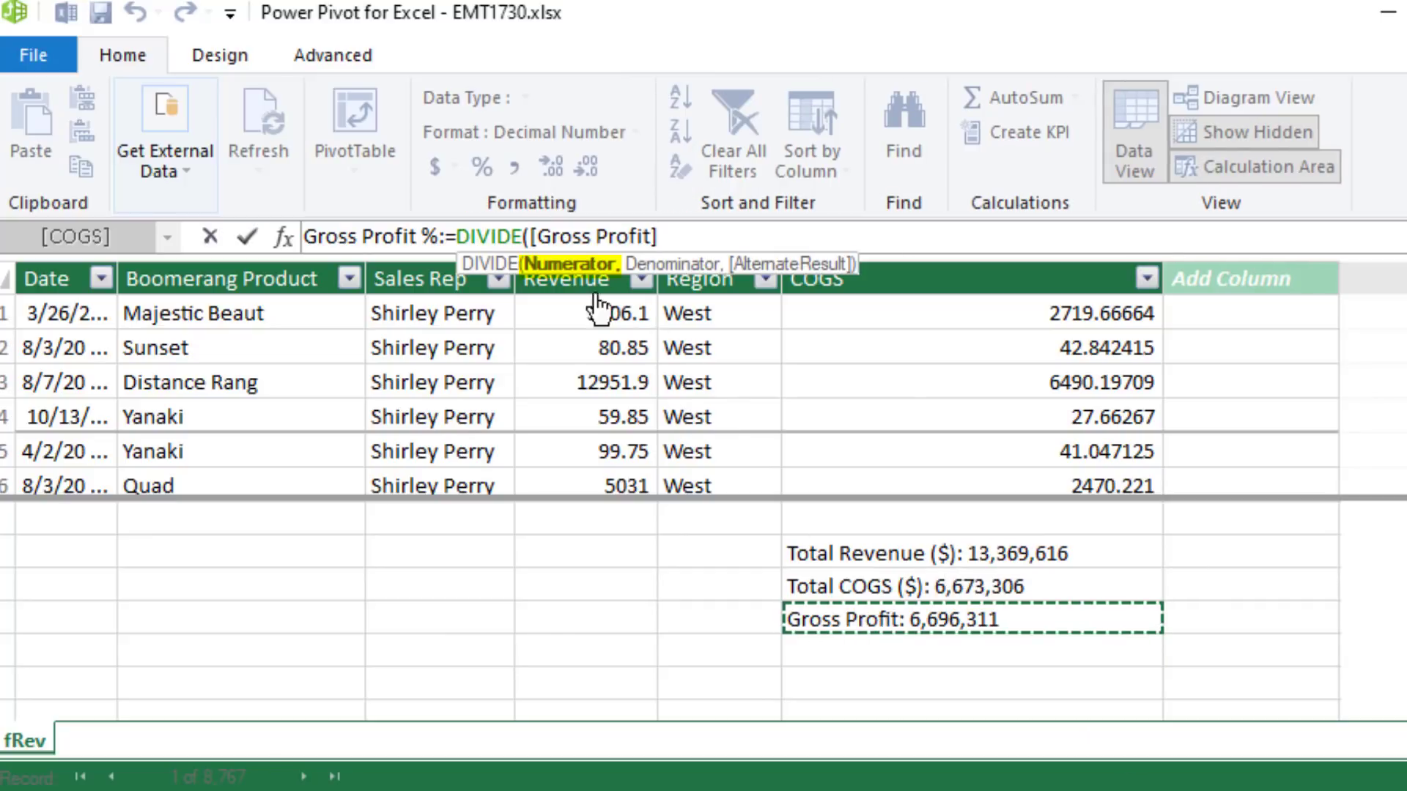
text(,)
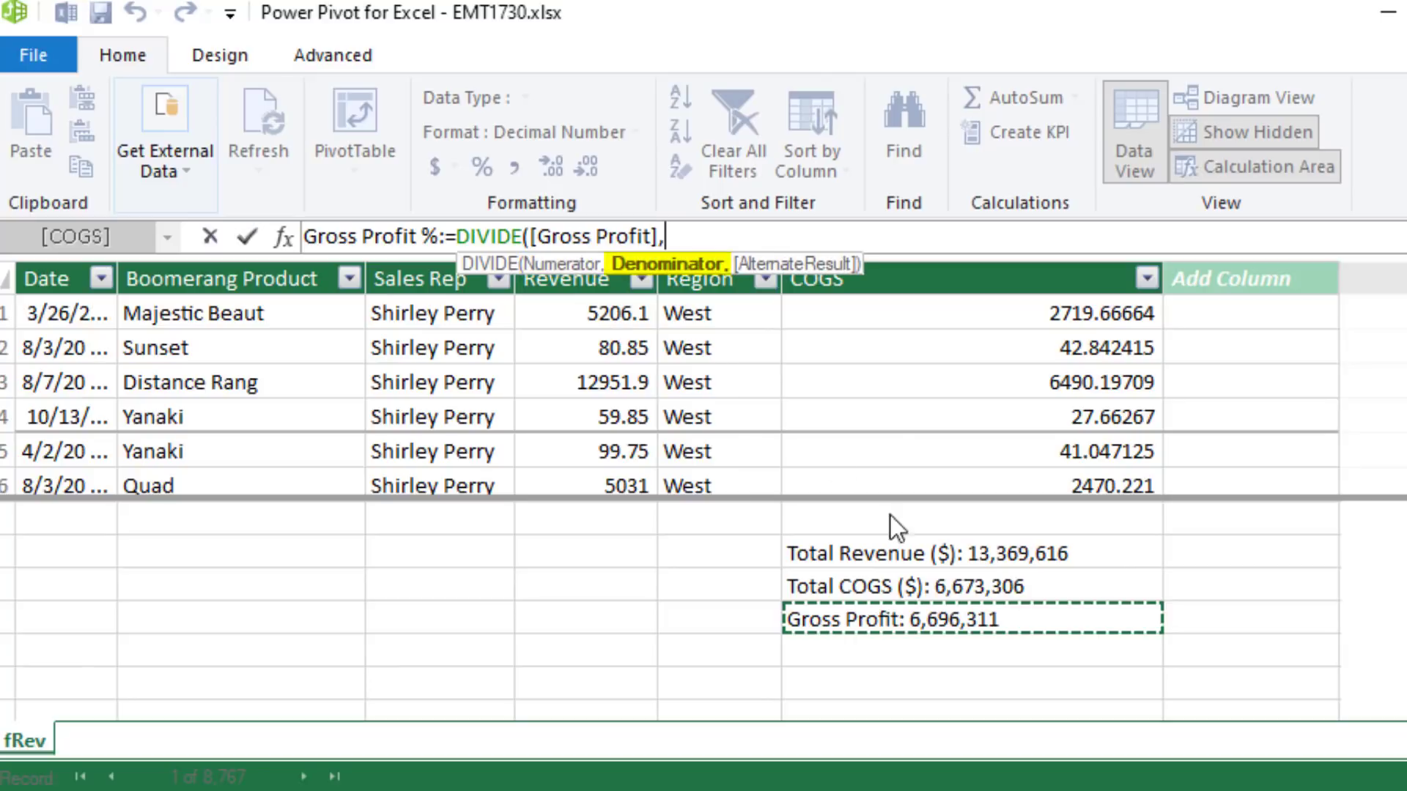
click(894, 556)
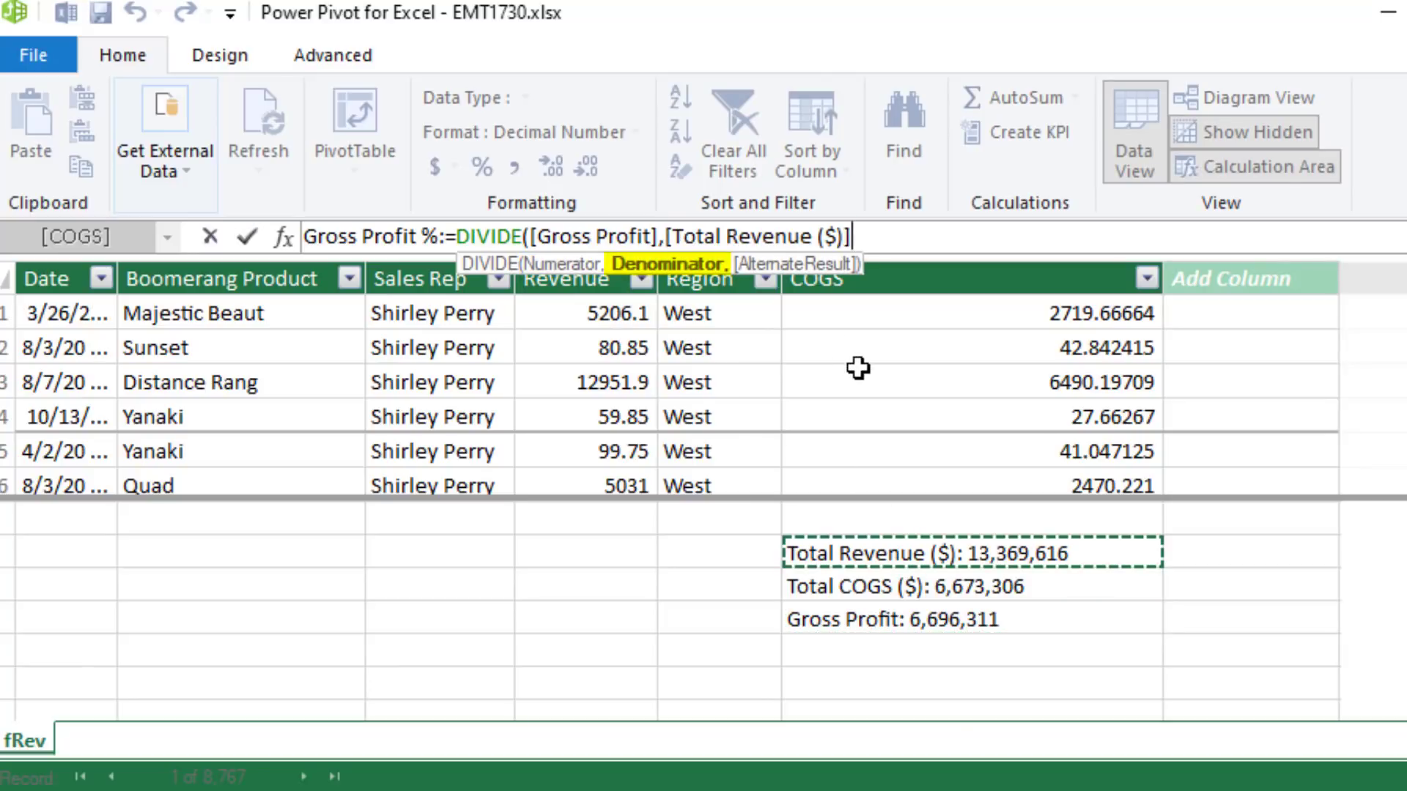
text(,)
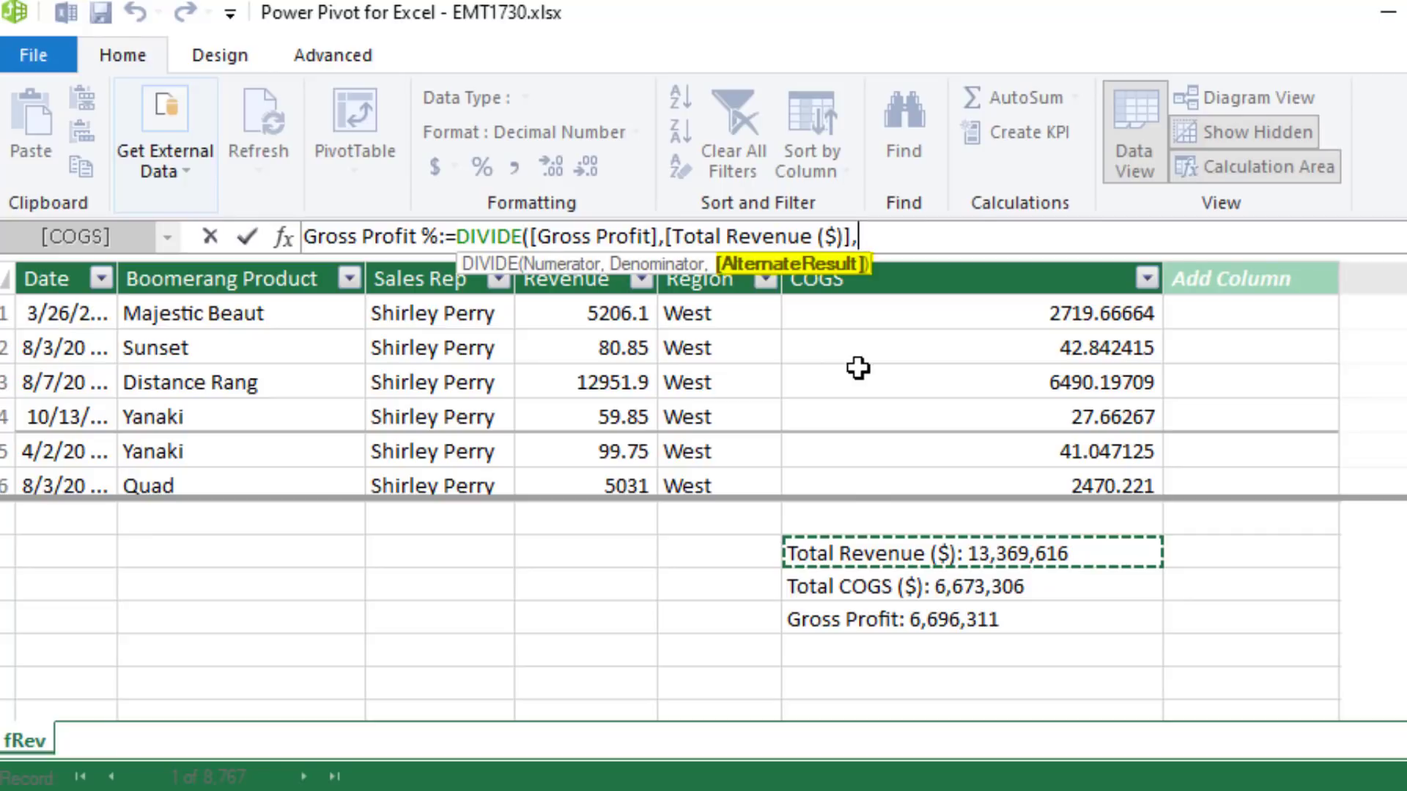
key(BackSpace)
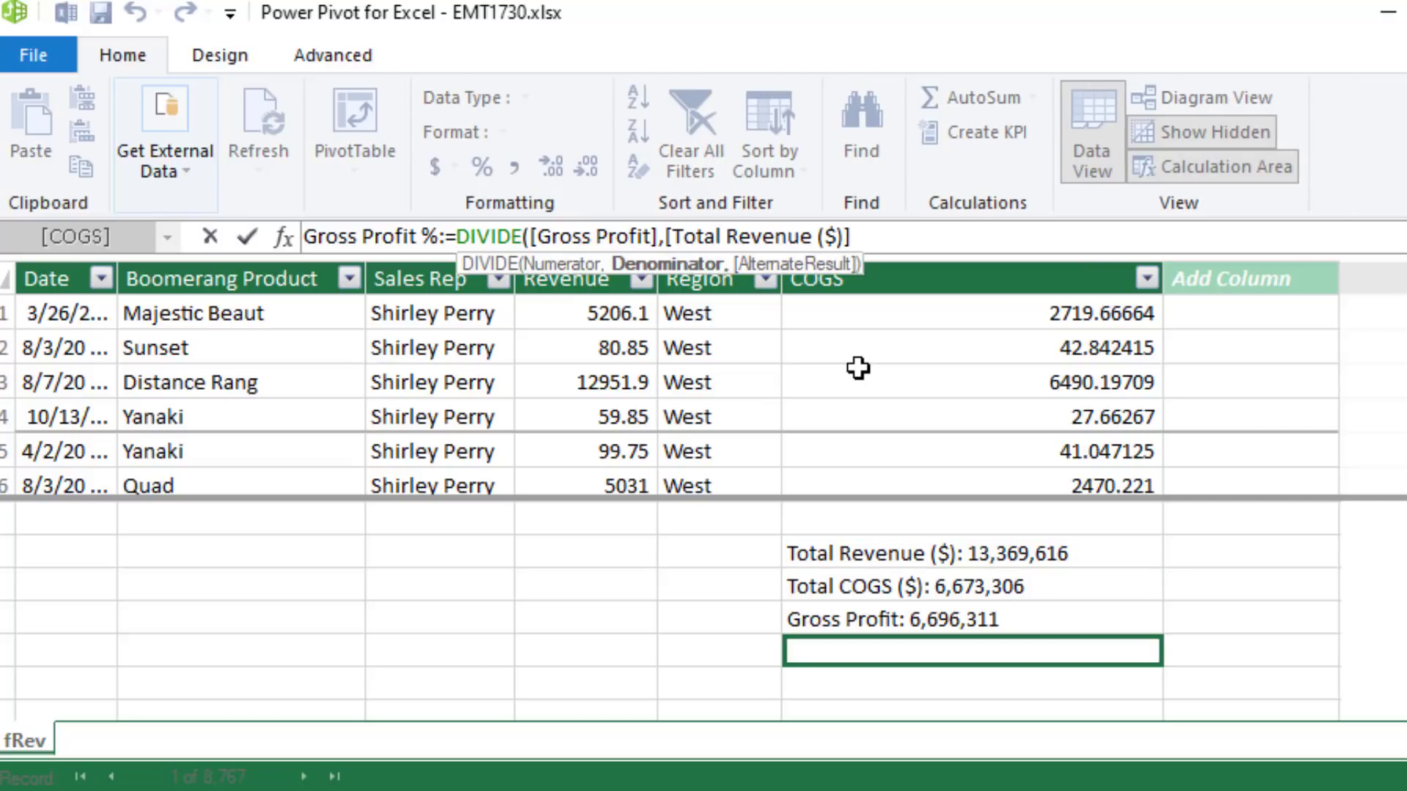
text())
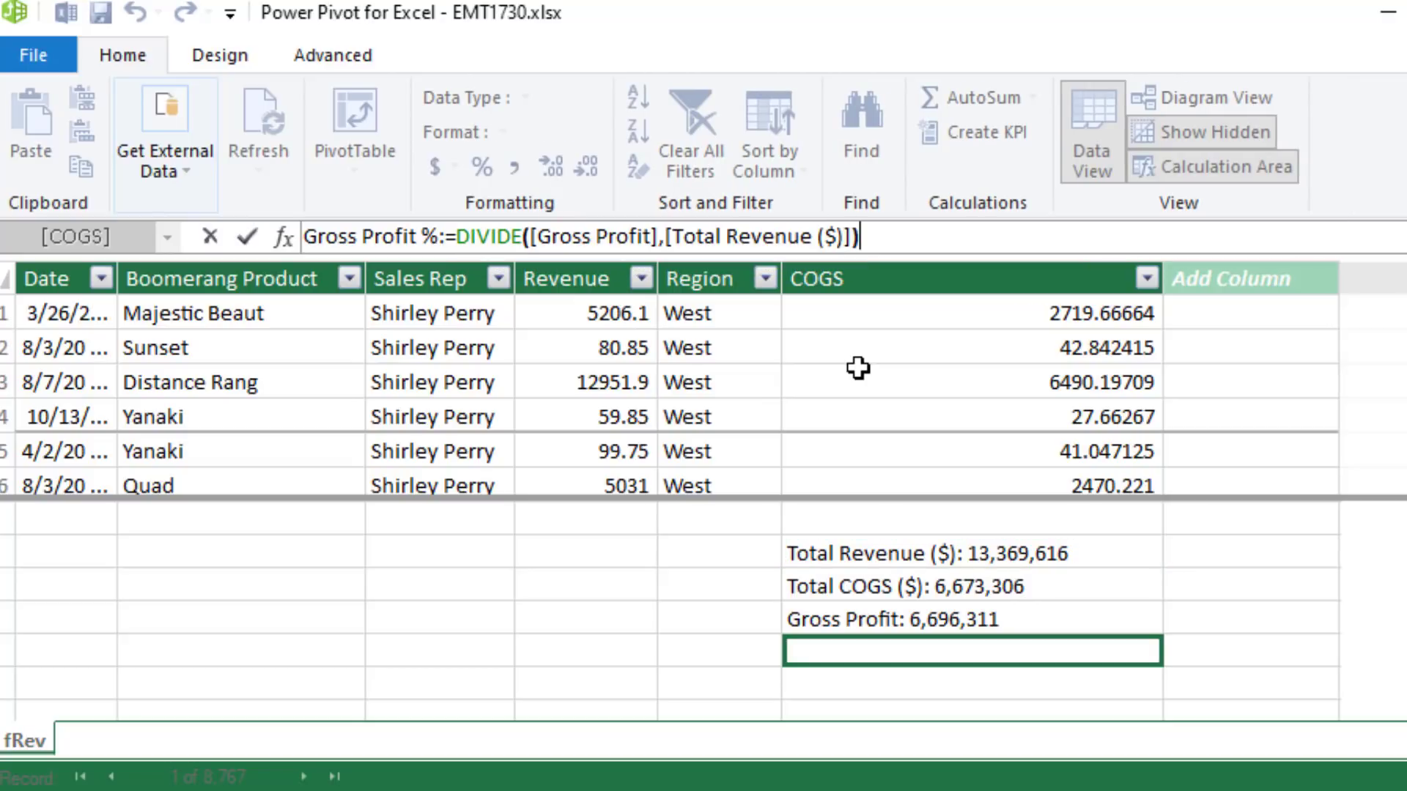
key(Return)
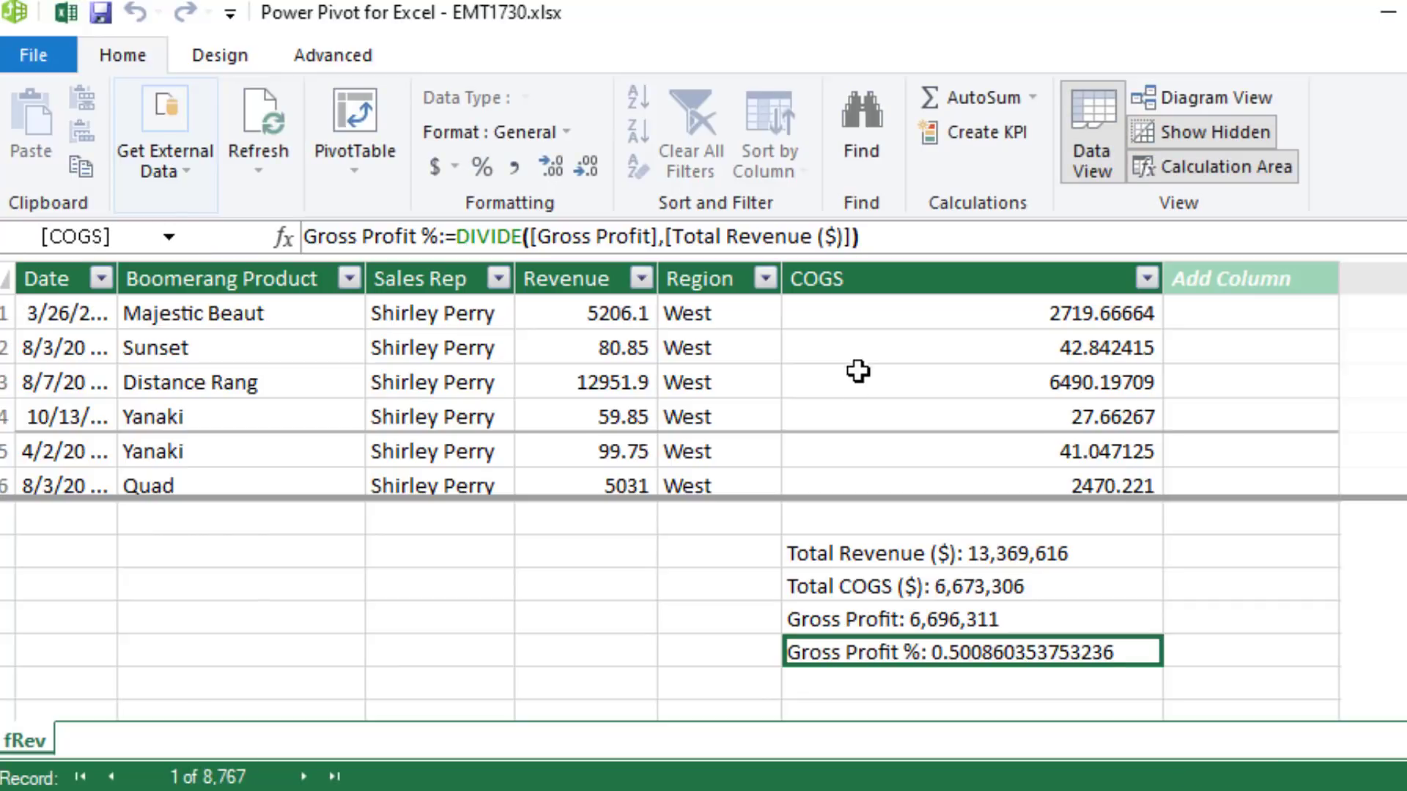
Format the Gross Profit % measure as a percentage so it reads 50.09%.
right_click(932, 654)
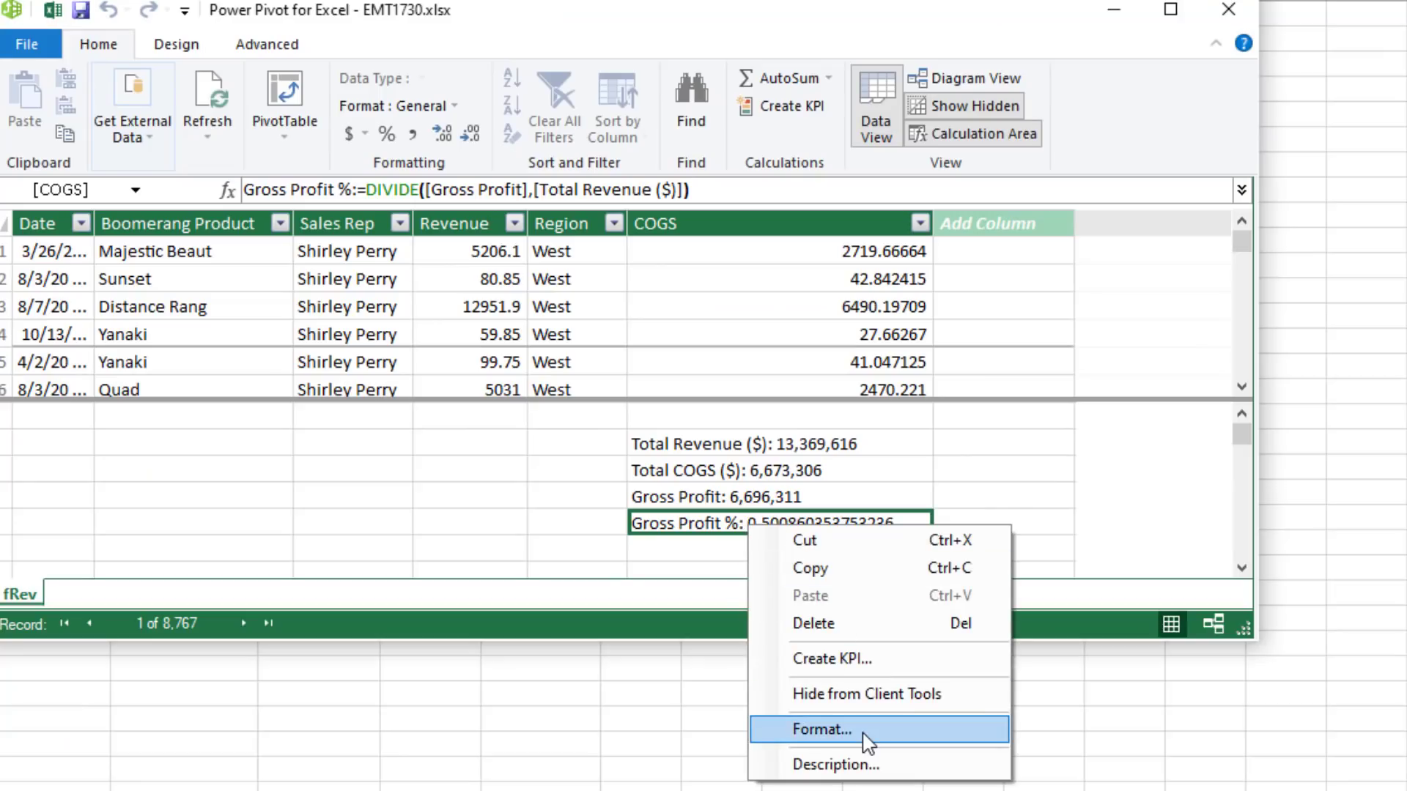
click(864, 735)
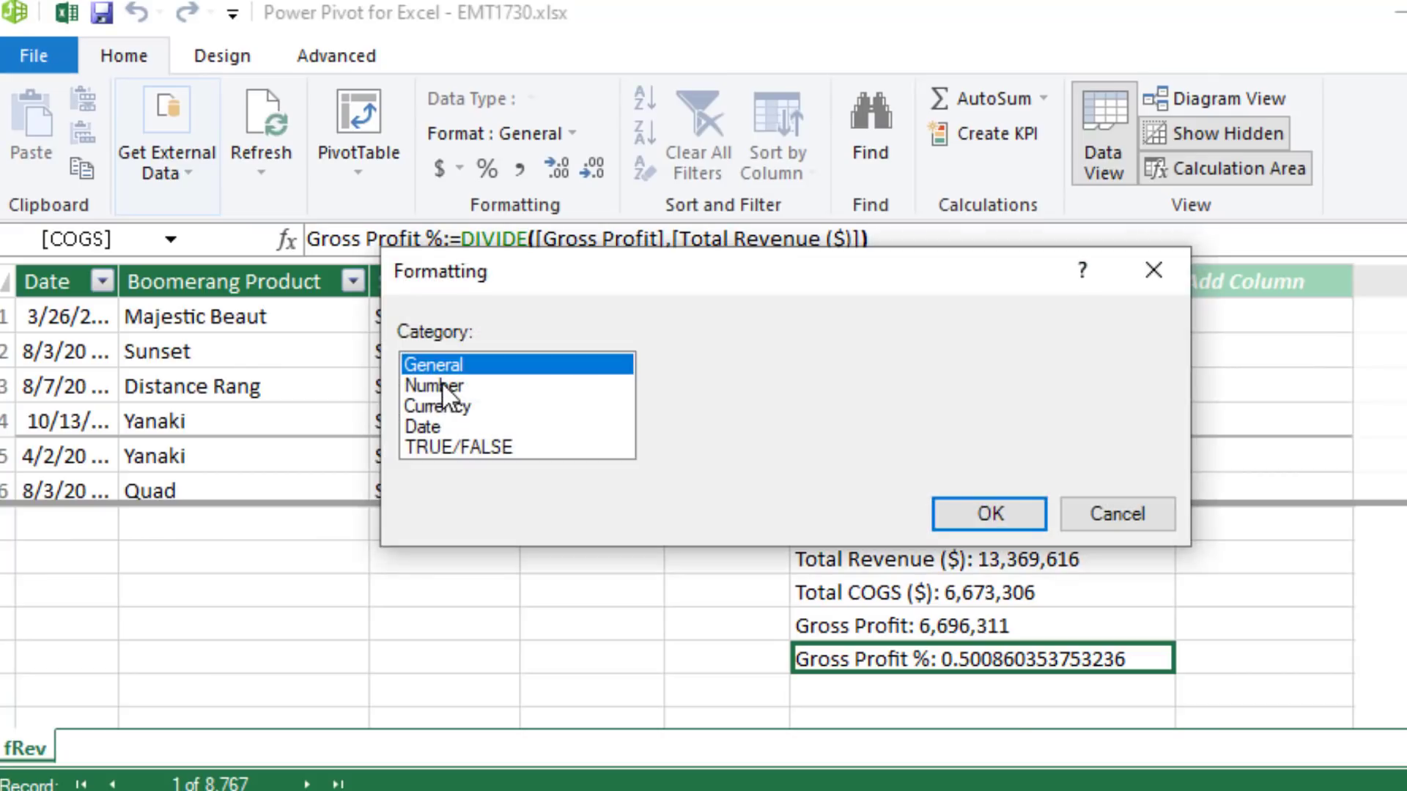
click(442, 386)
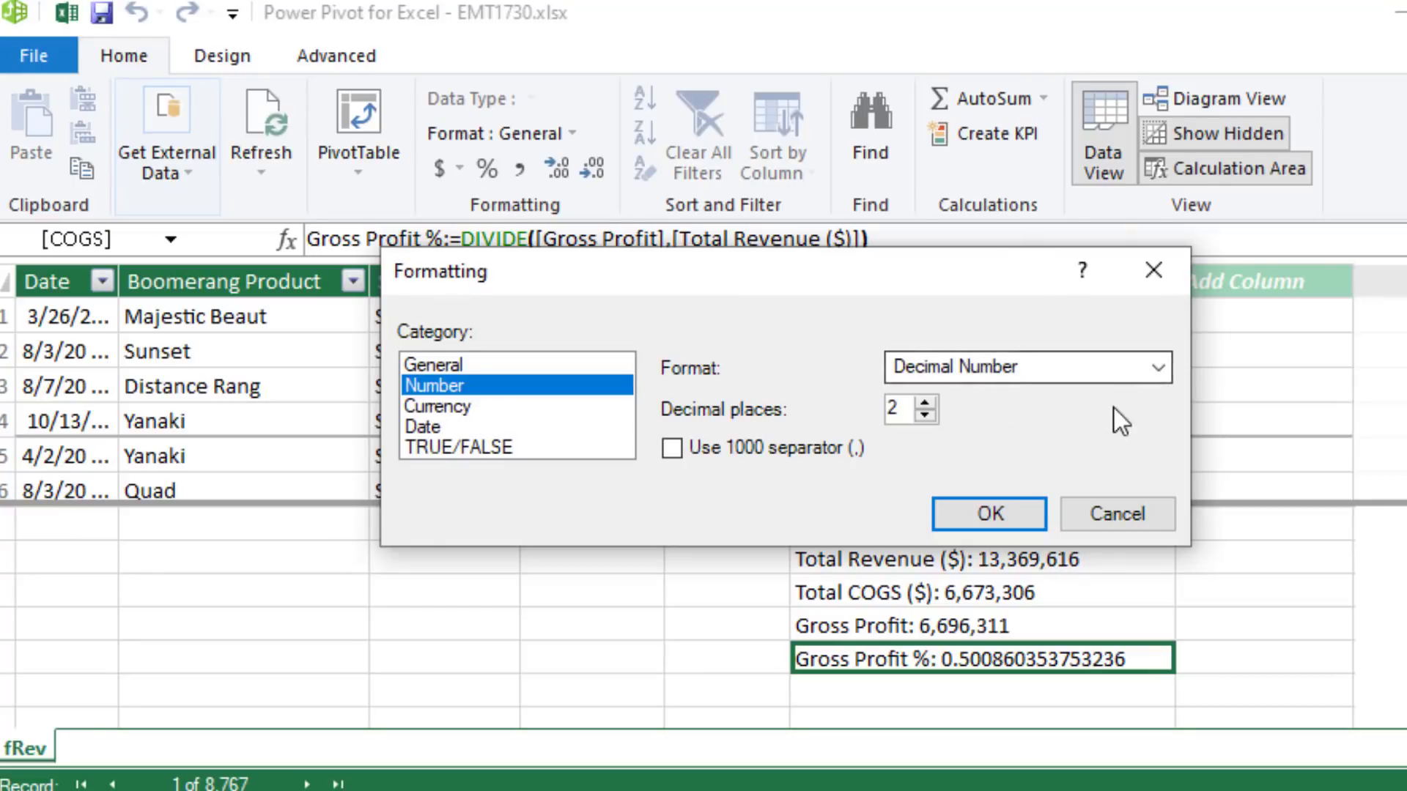
click(1158, 368)
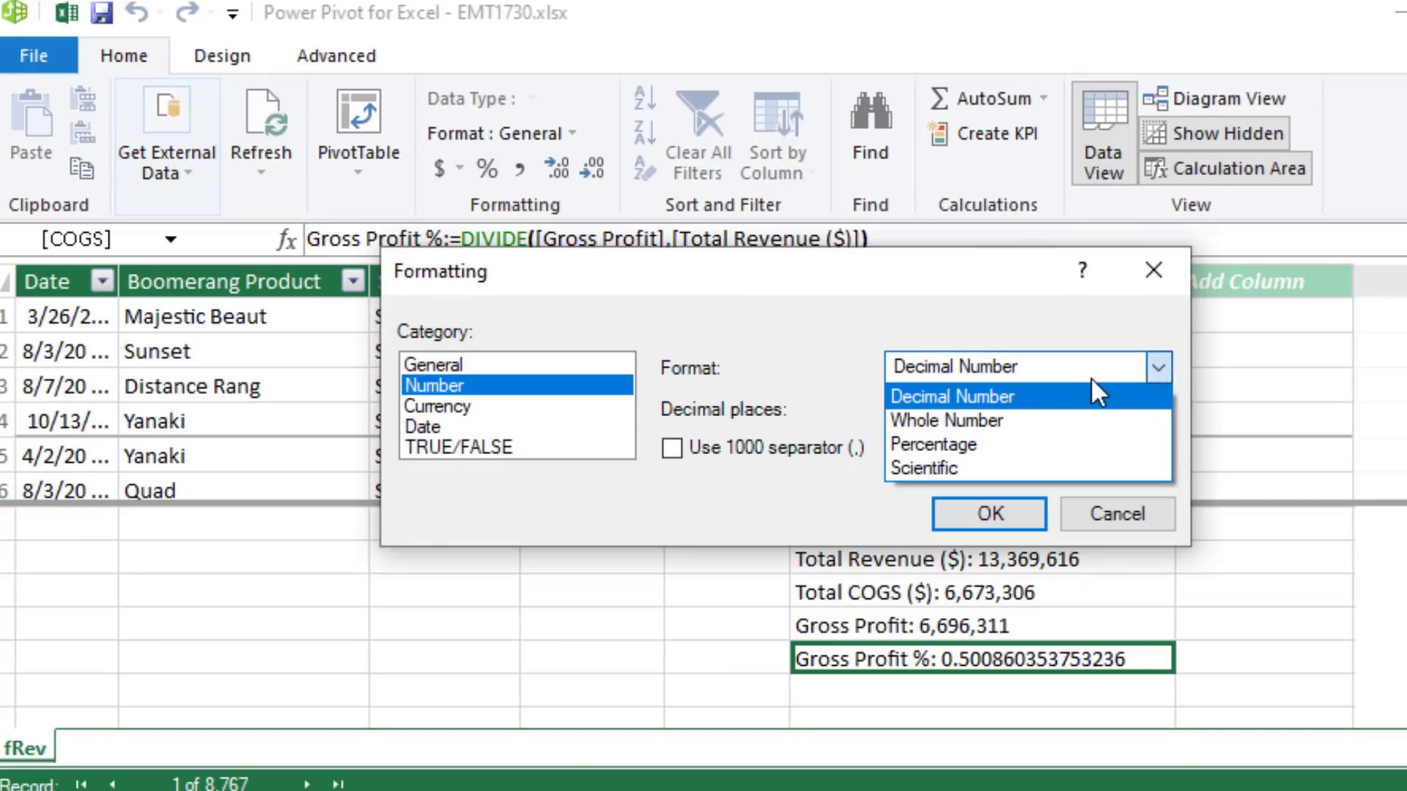
click(1036, 444)
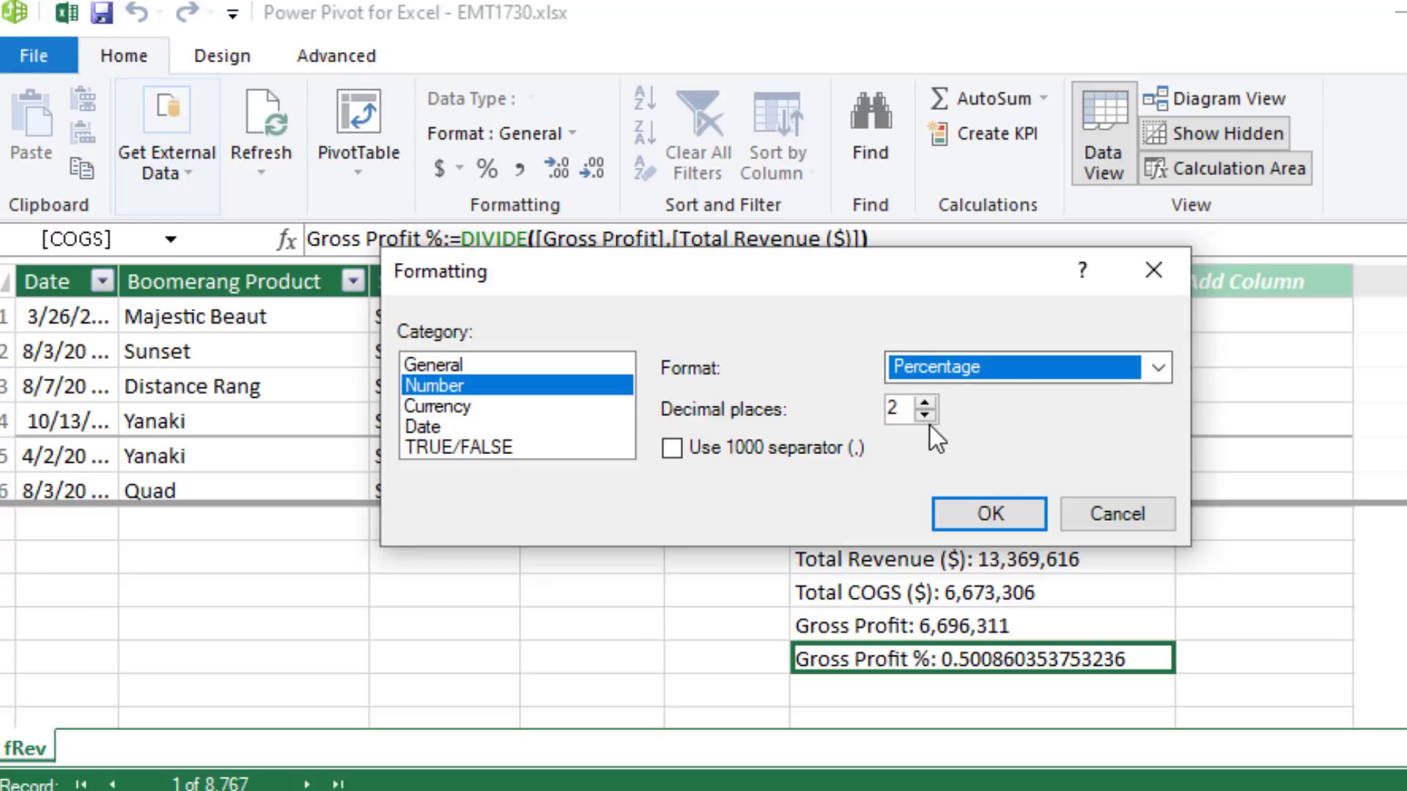
click(1001, 513)
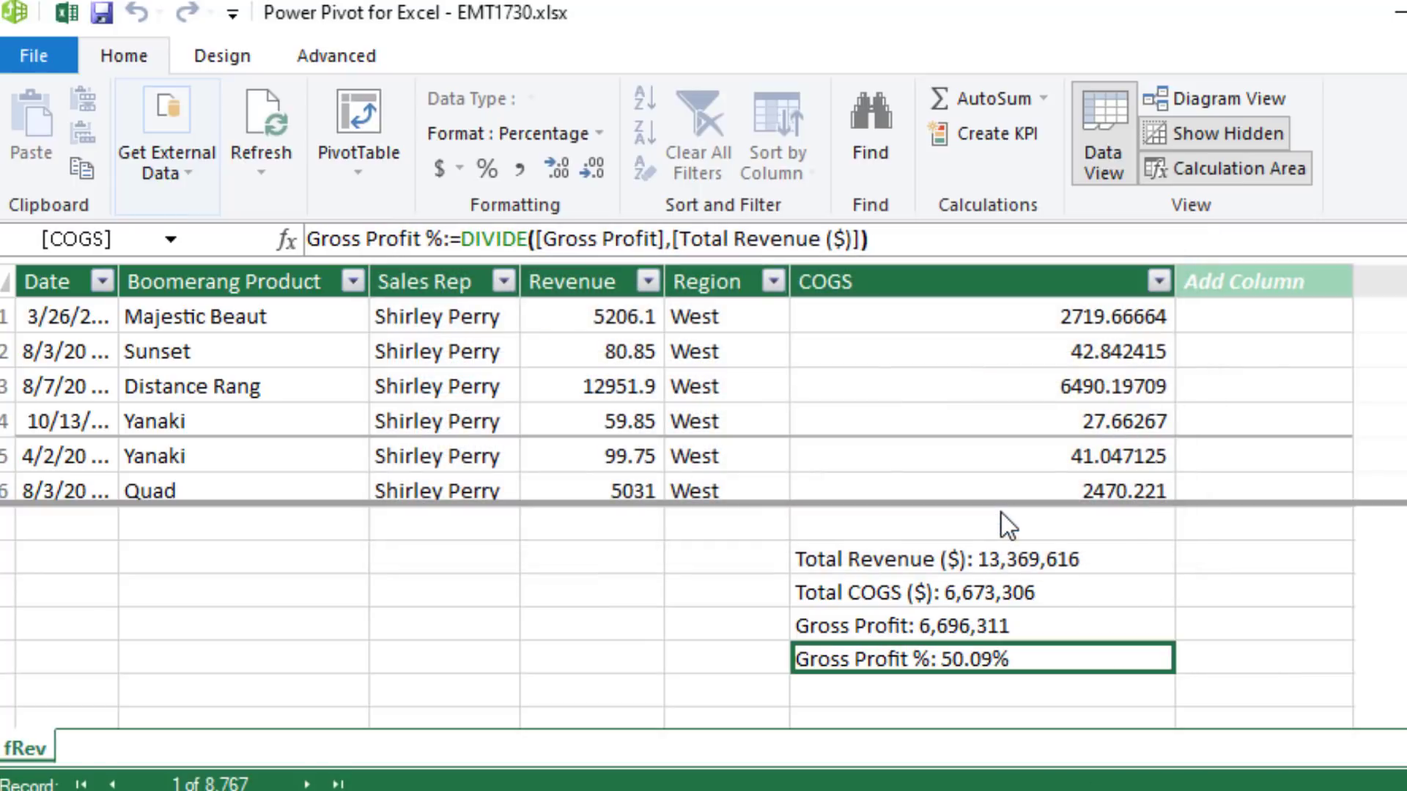
Review the four measure formulas, save the workbook, and return to Excel.
click(1015, 561)
click(891, 589)
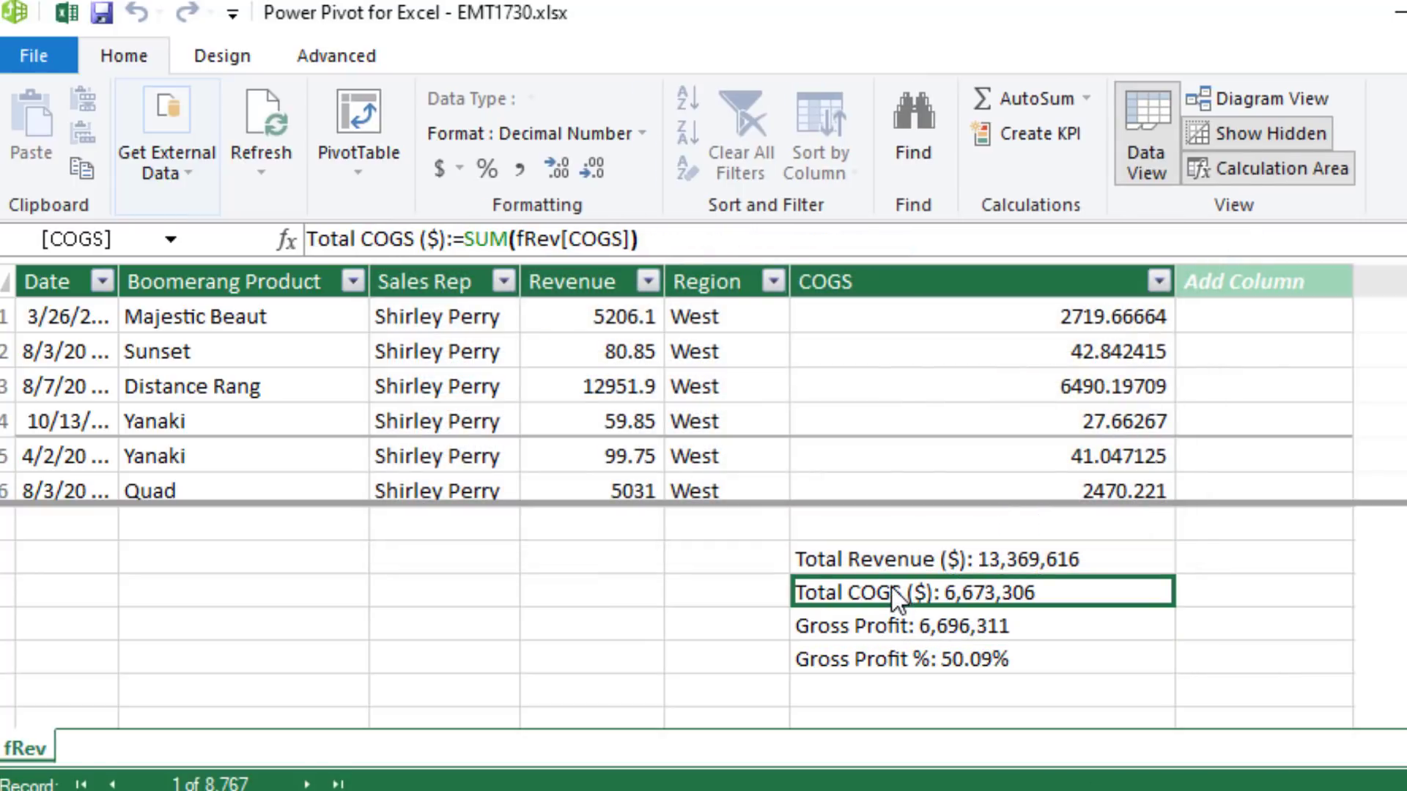
click(855, 627)
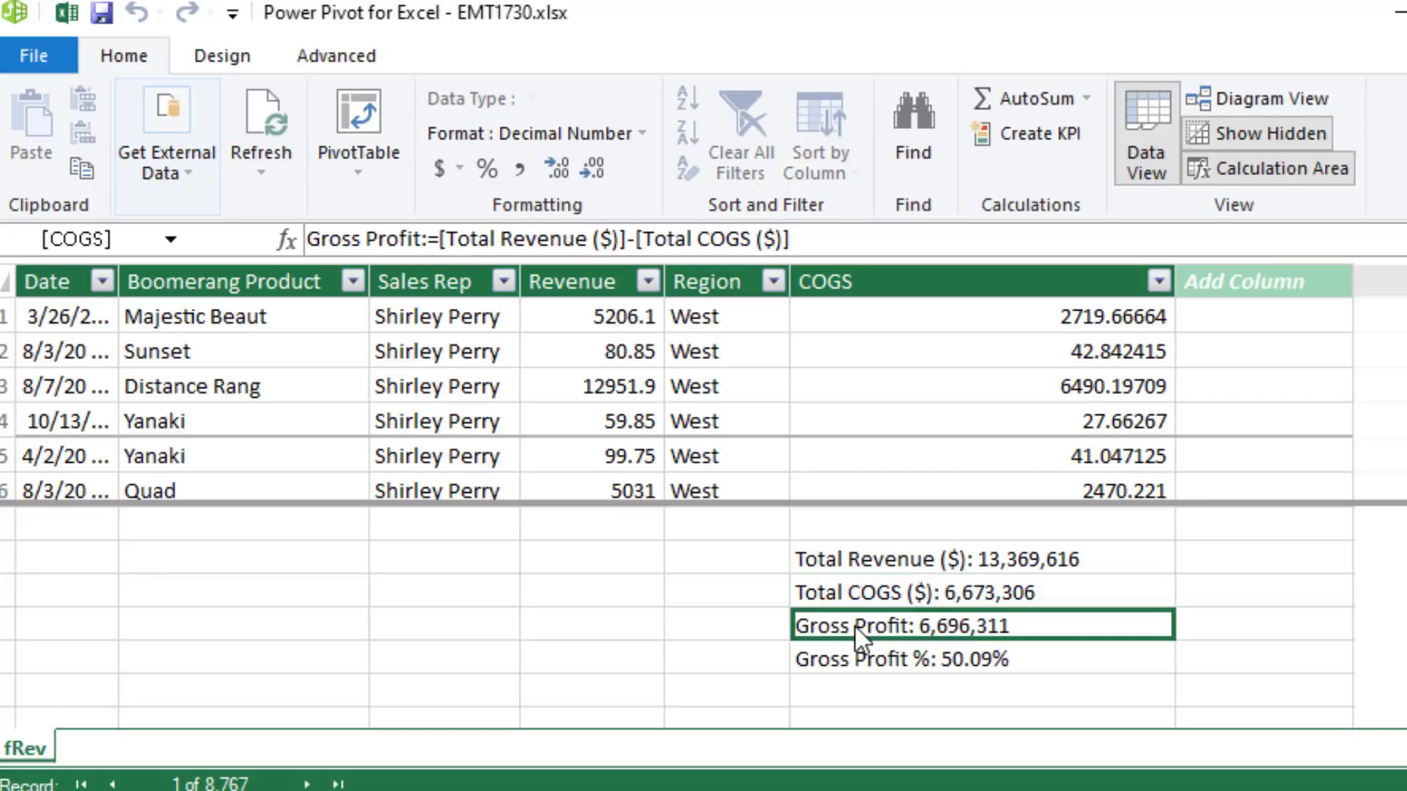
click(882, 656)
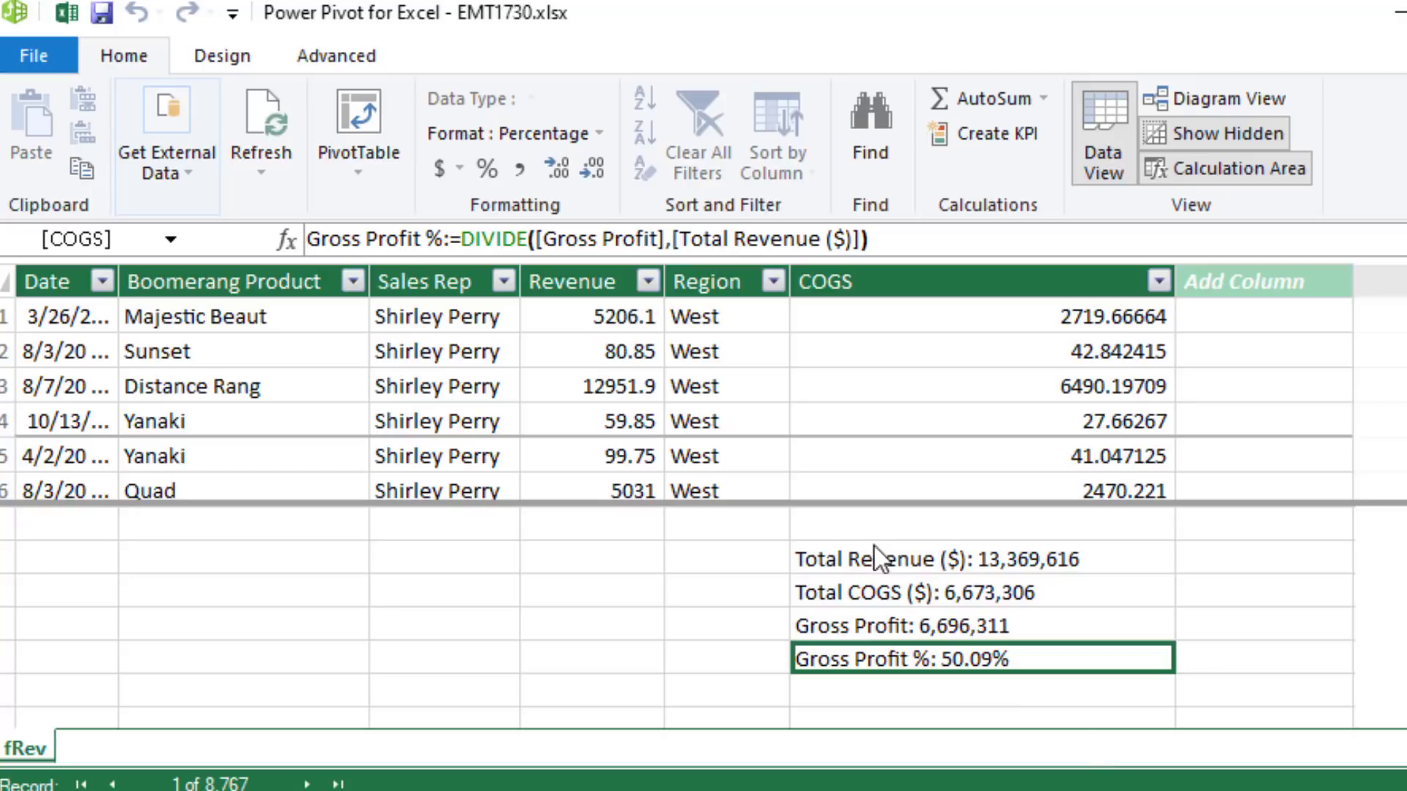
key(ctrl+s)
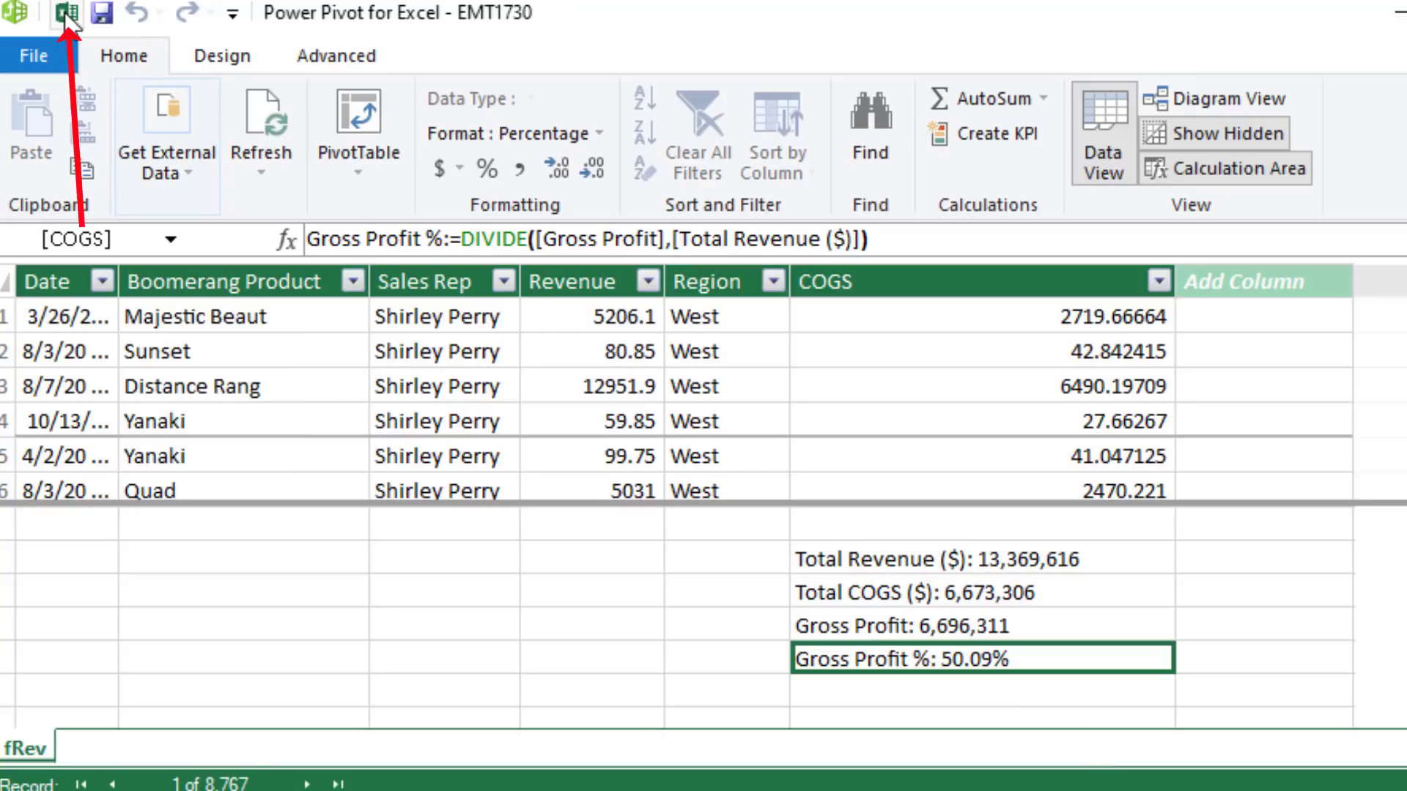
key(alt+Tab)
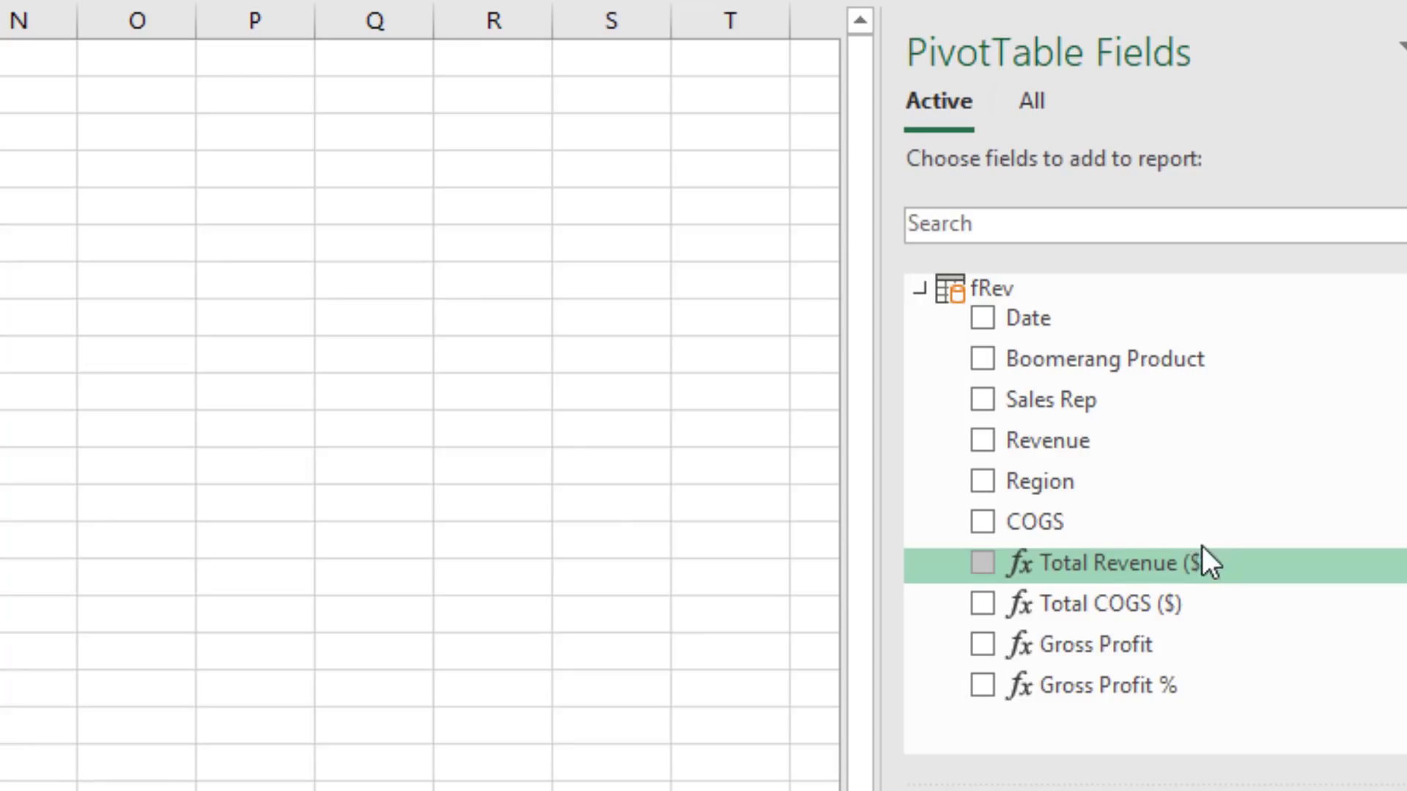
Put Boomerang Product in Rows with Total Revenue ($), Total COGS ($), Gross Profit and Gross Profit % as values.
drag(1202, 549, 1192, 668)
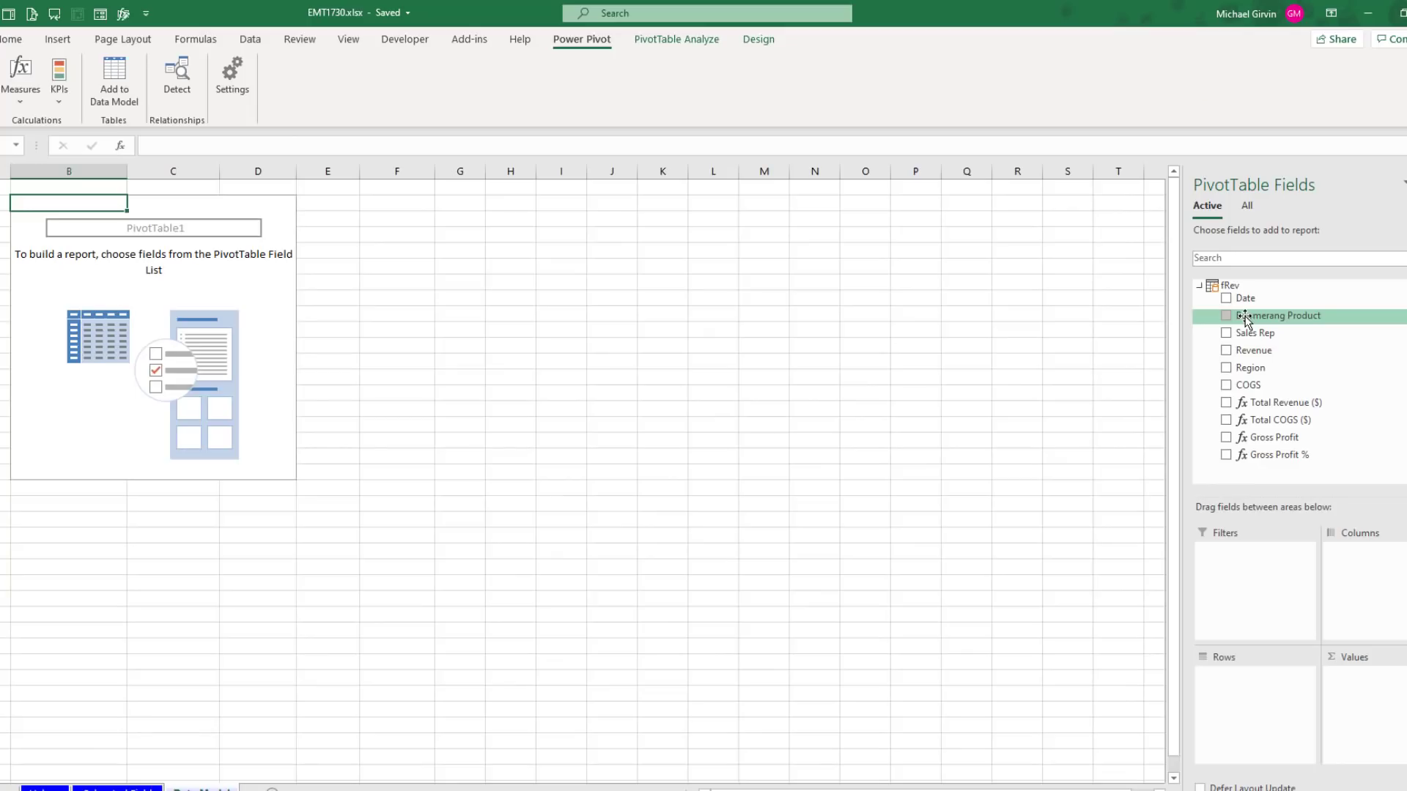
drag(1036, 359, 1264, 708)
drag(1264, 407, 1369, 709)
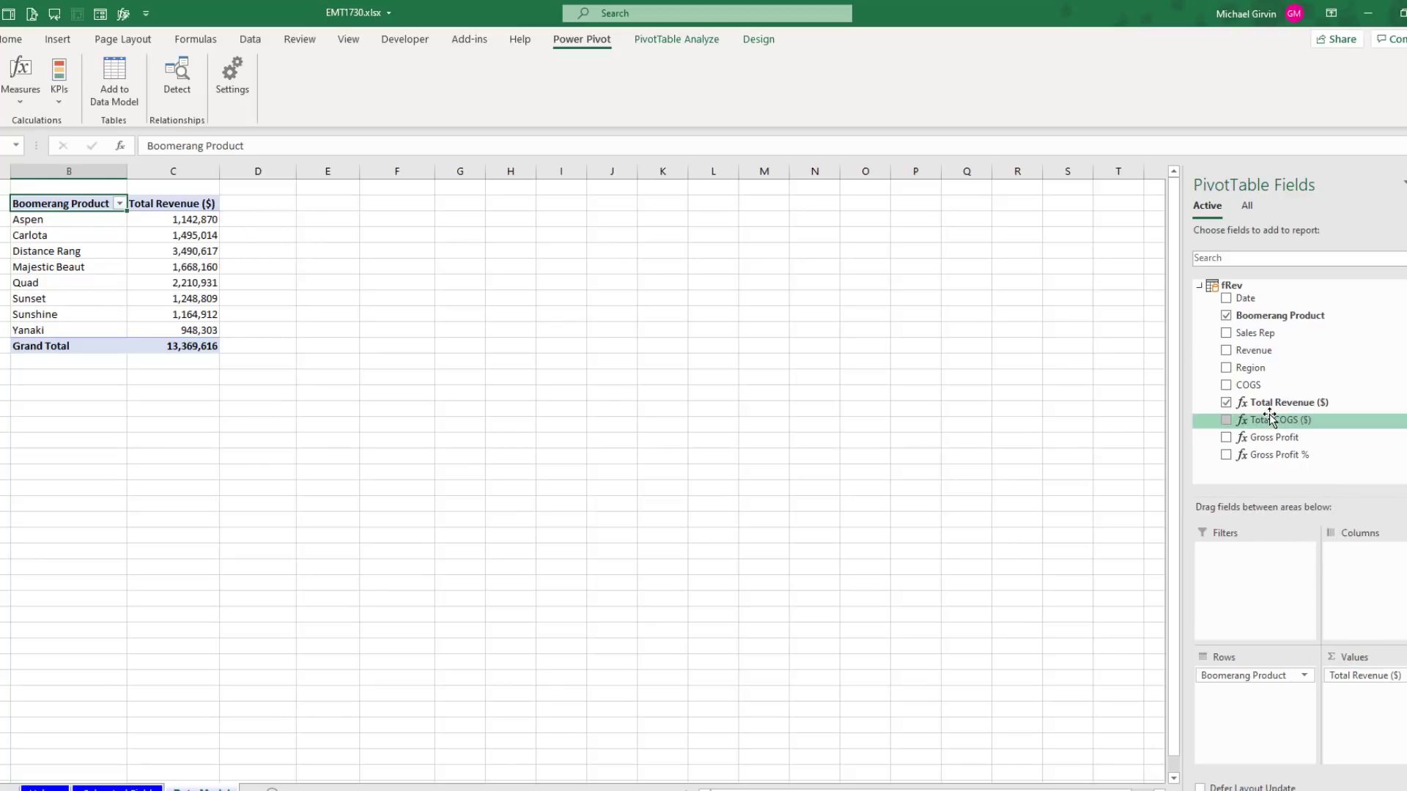
drag(1268, 418, 1383, 711)
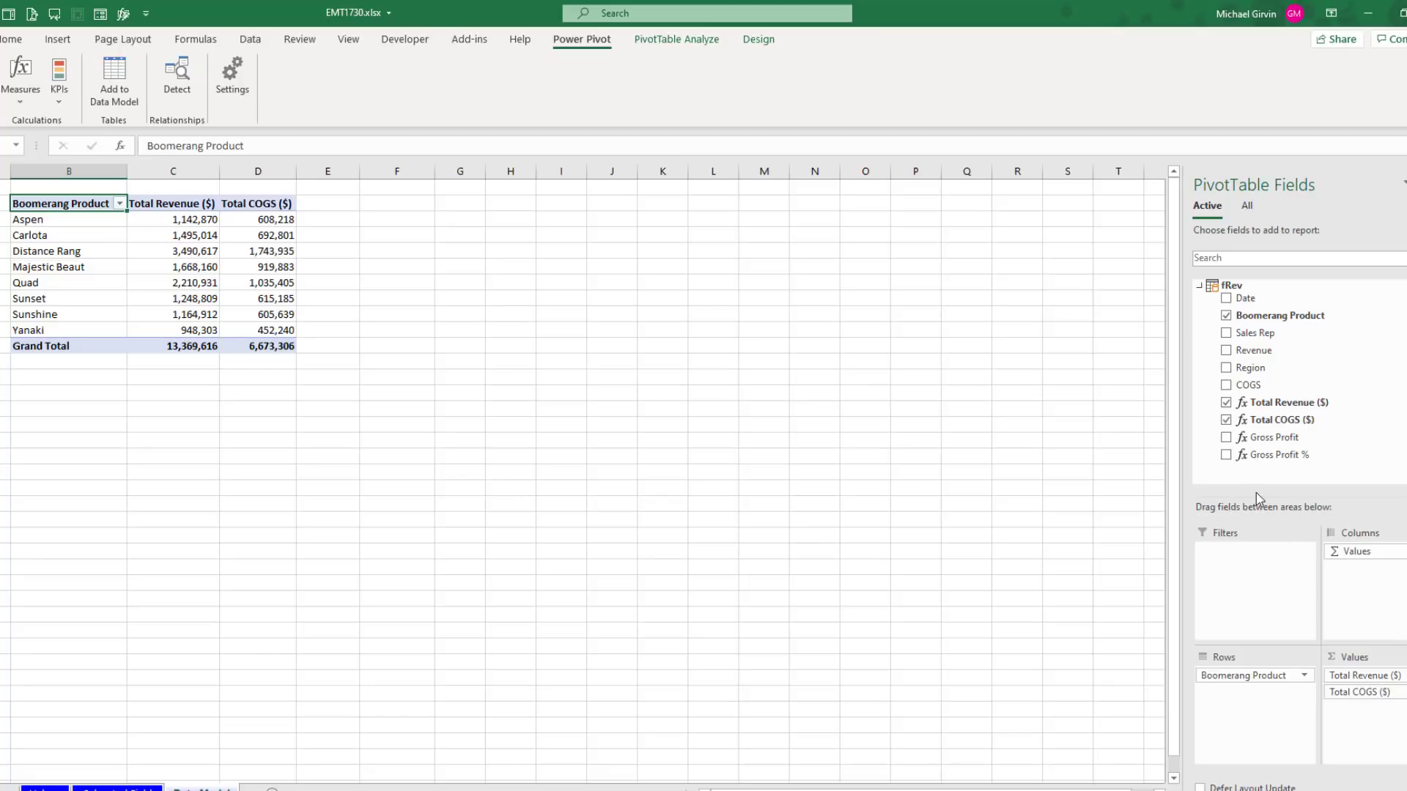
click(1226, 439)
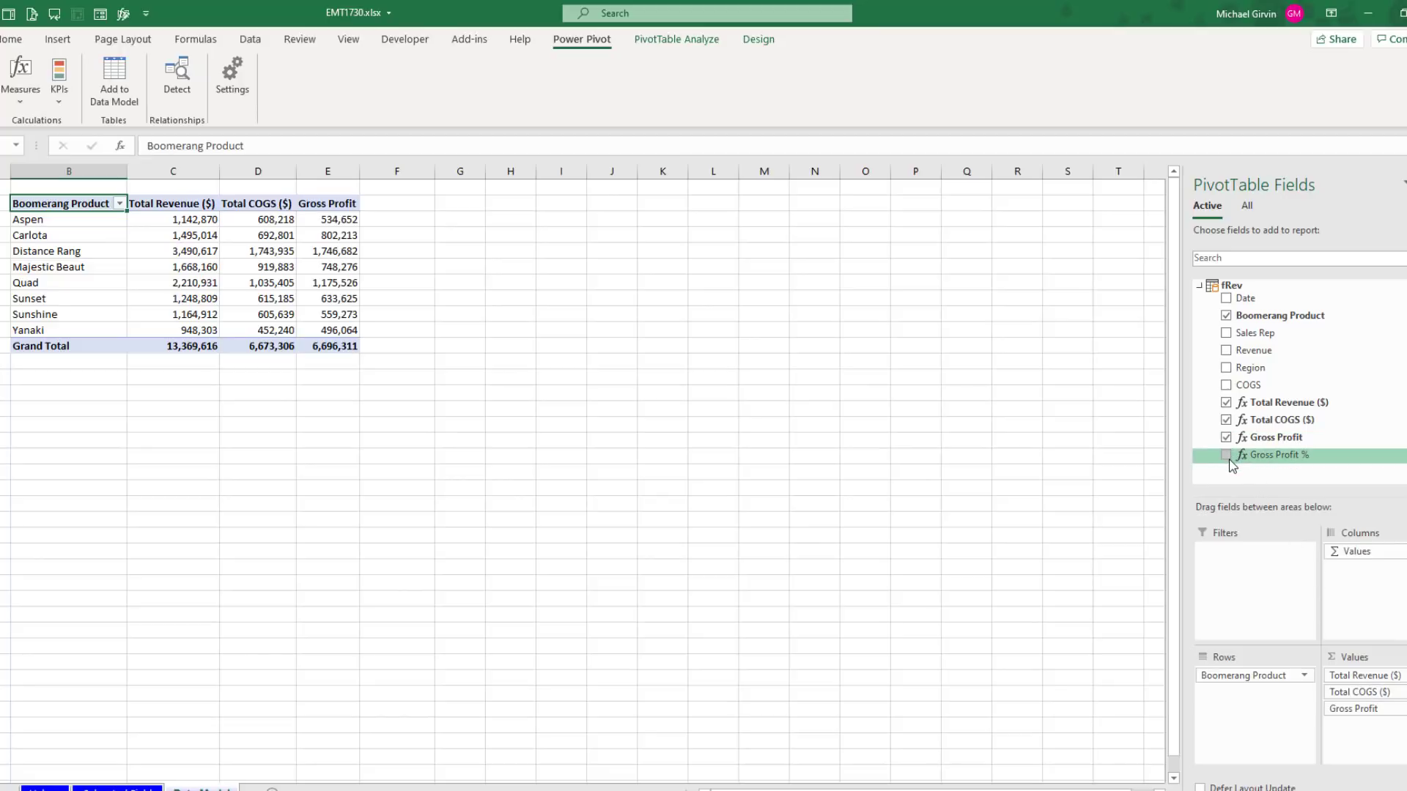
click(1227, 456)
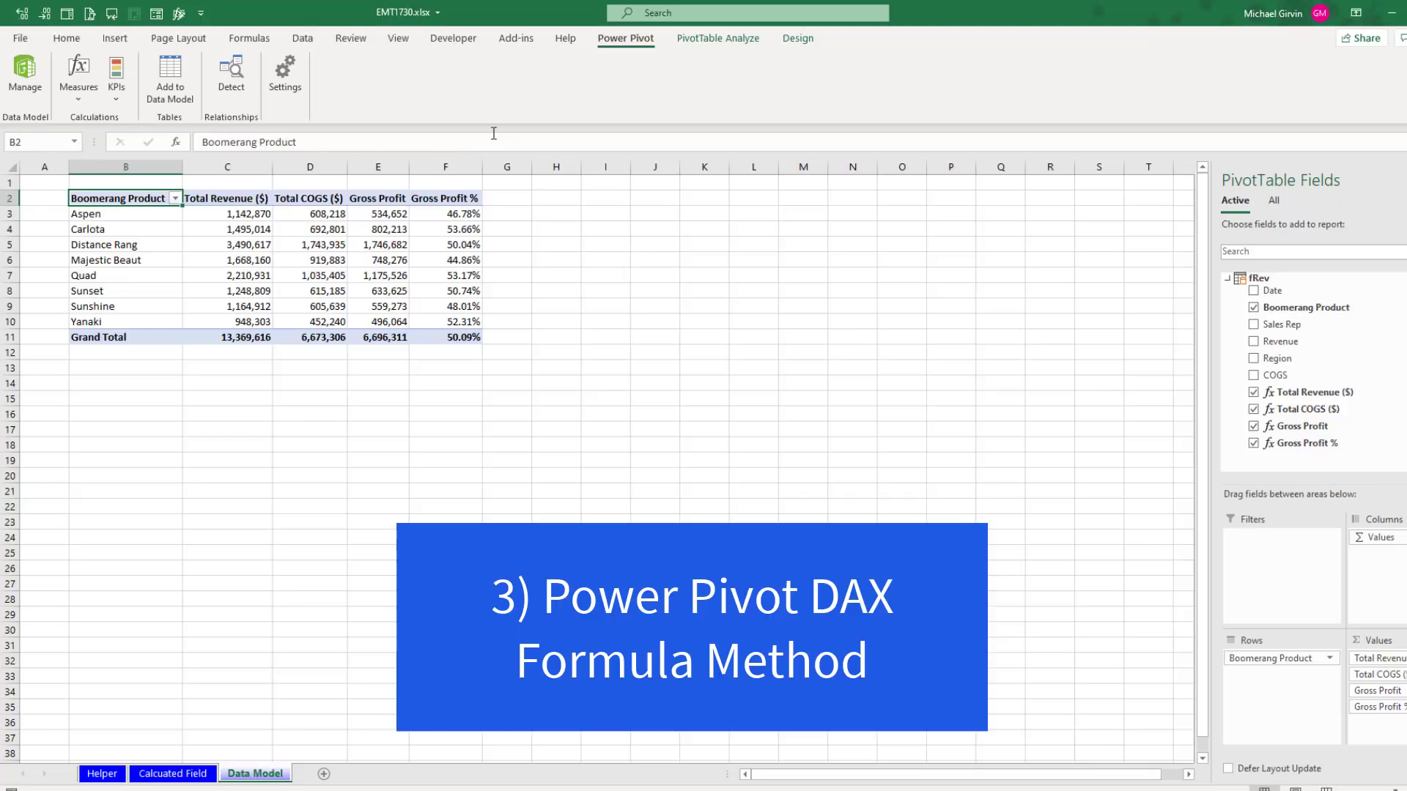
View the Calcuated Field sheet's PivotTable, then go to the Helper sheet.
click(173, 773)
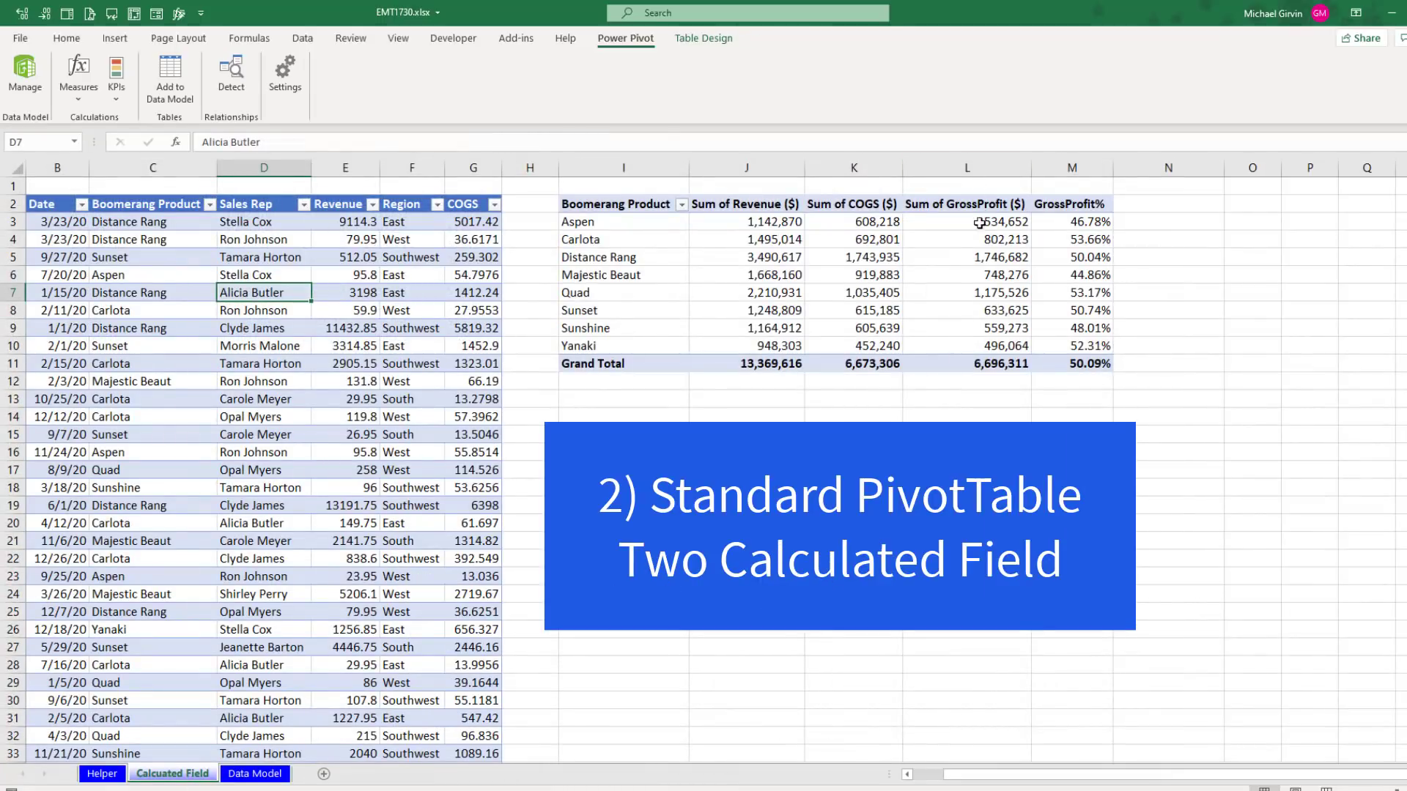
click(103, 781)
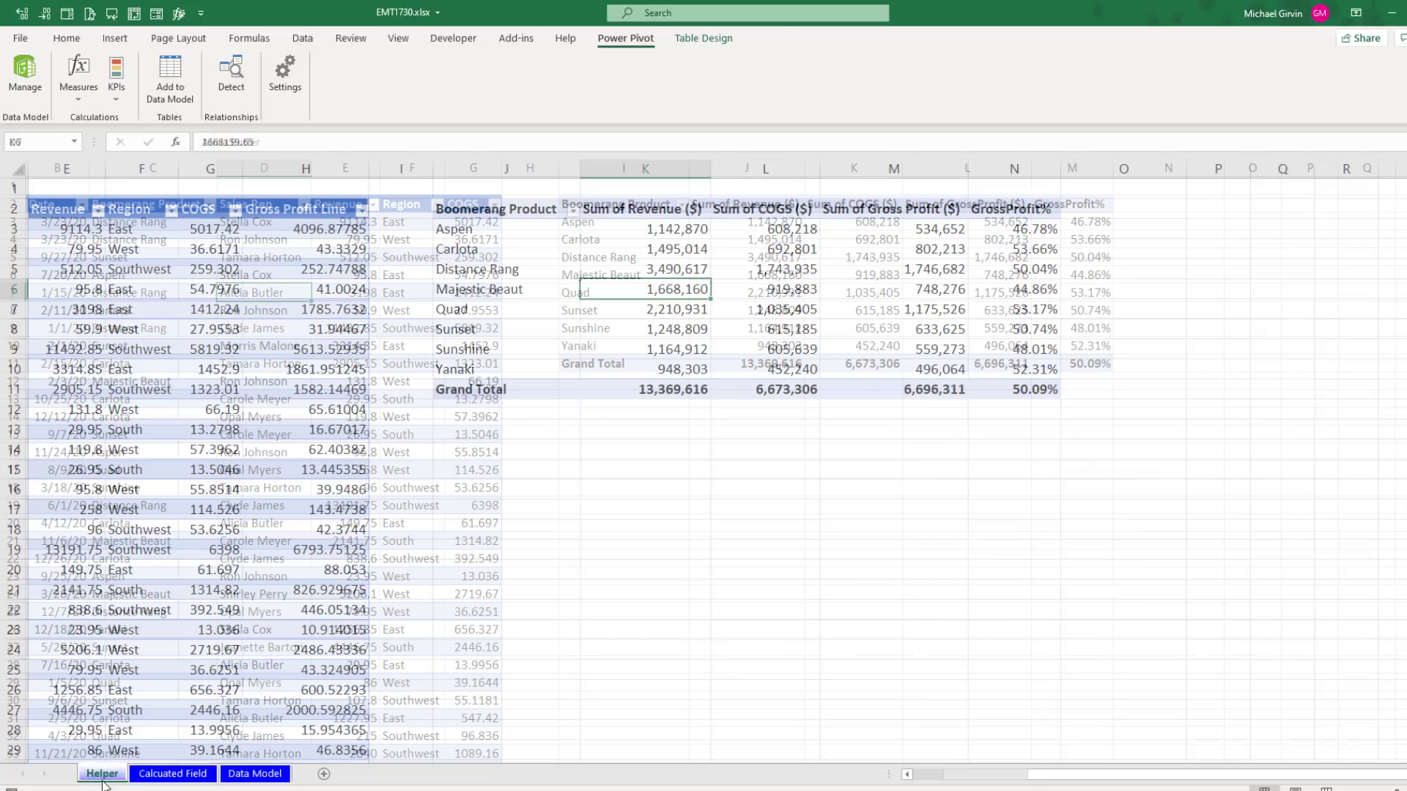